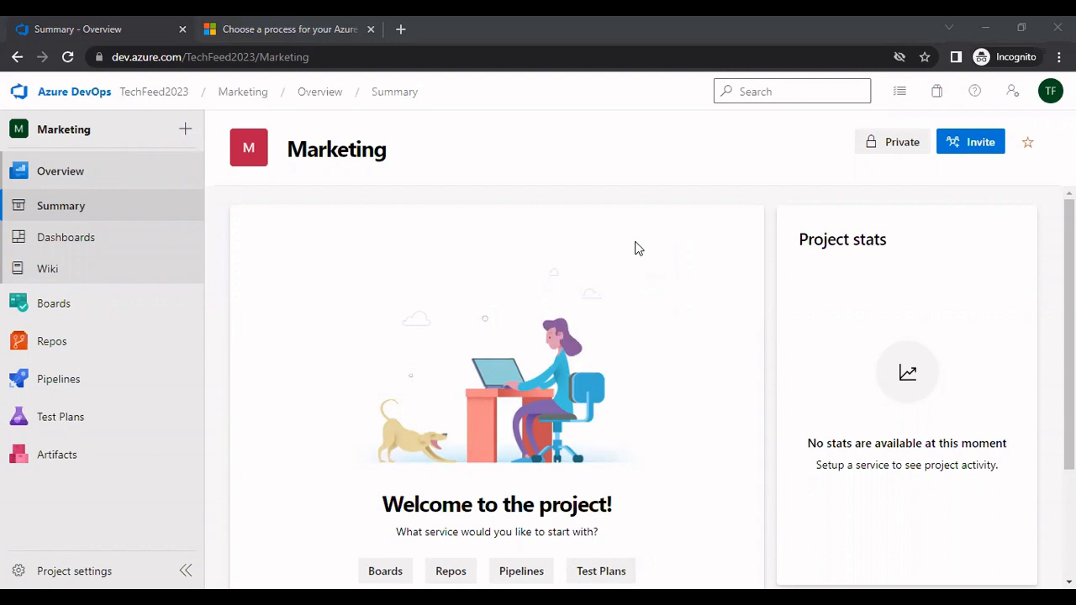
- Start a new project in the TechFeed2023 organization and name it SrumDemo
mouse_move(86, 316)
left_click(171, 94)
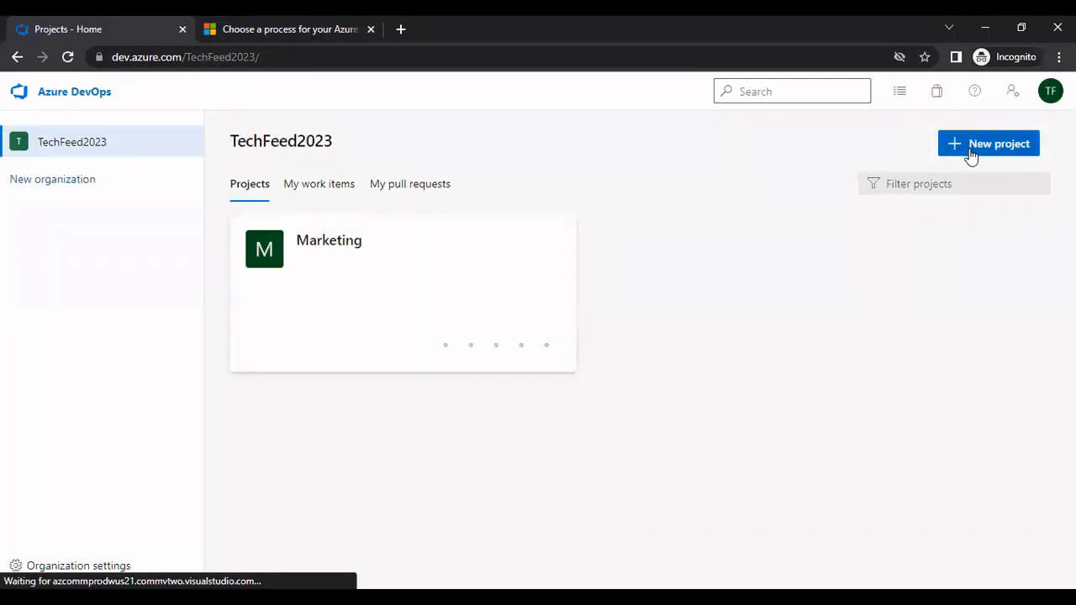
left_click(972, 146)
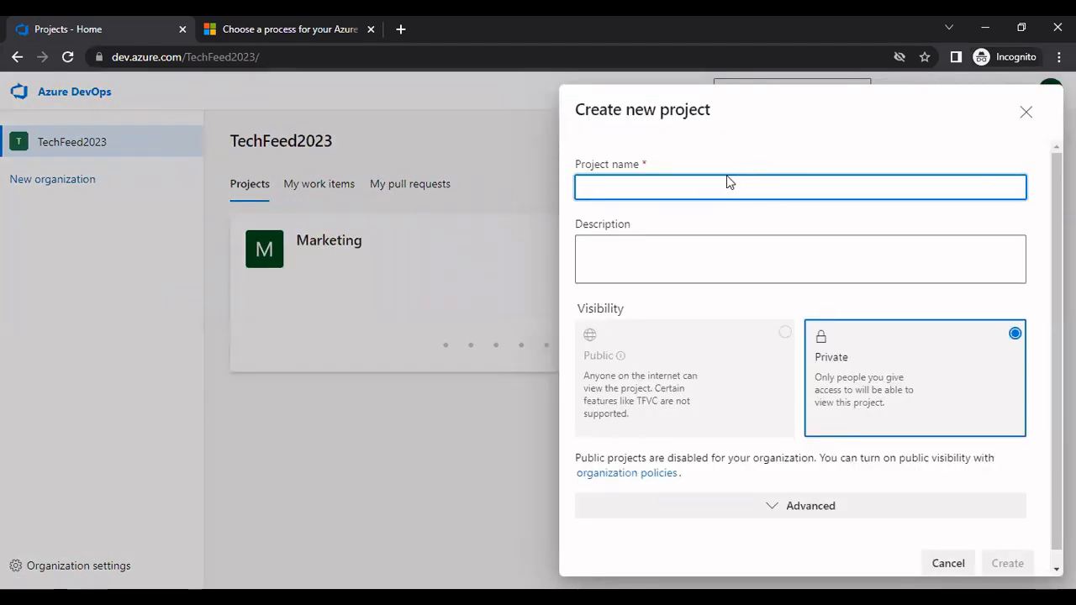
type("S")
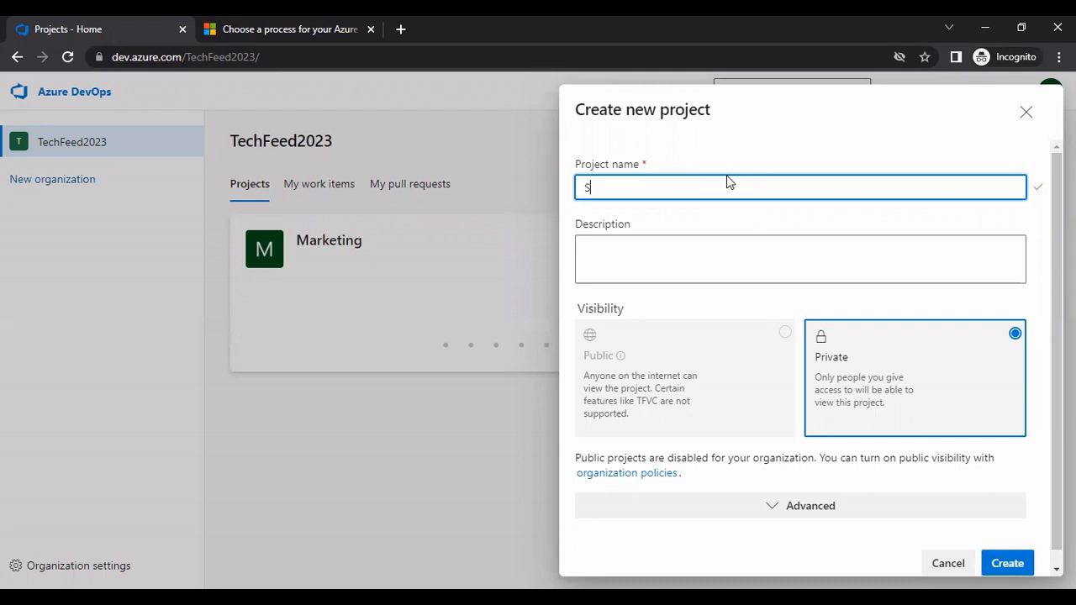
type("rumDemo")
key("ctrl+a")
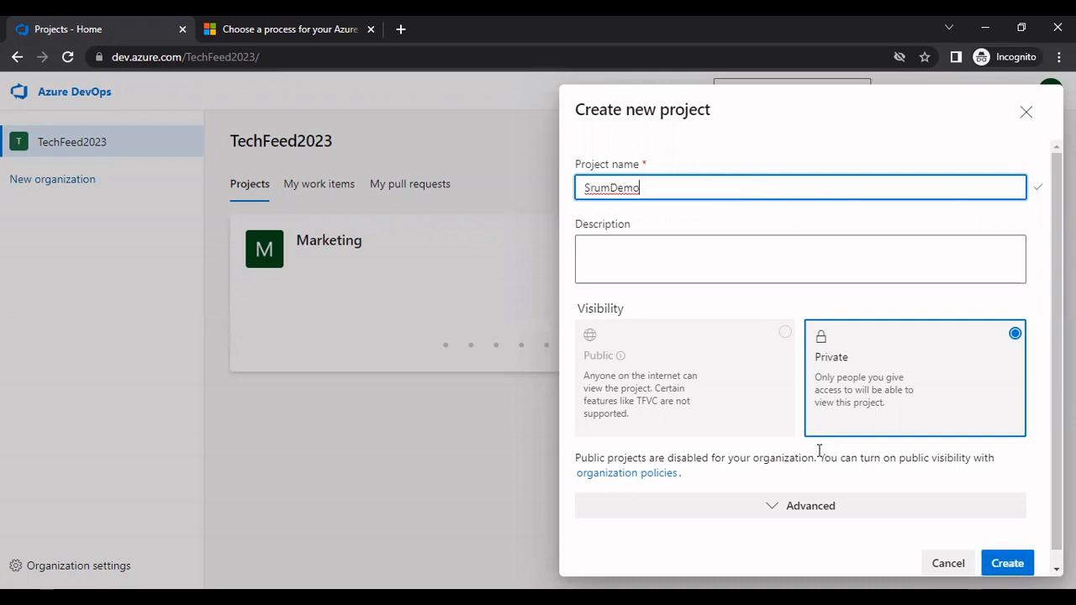
- Set the new project's work item process to Scrum and create the project
left_click(786, 505)
scroll(841, 446, "down", 1)
left_click(863, 493)
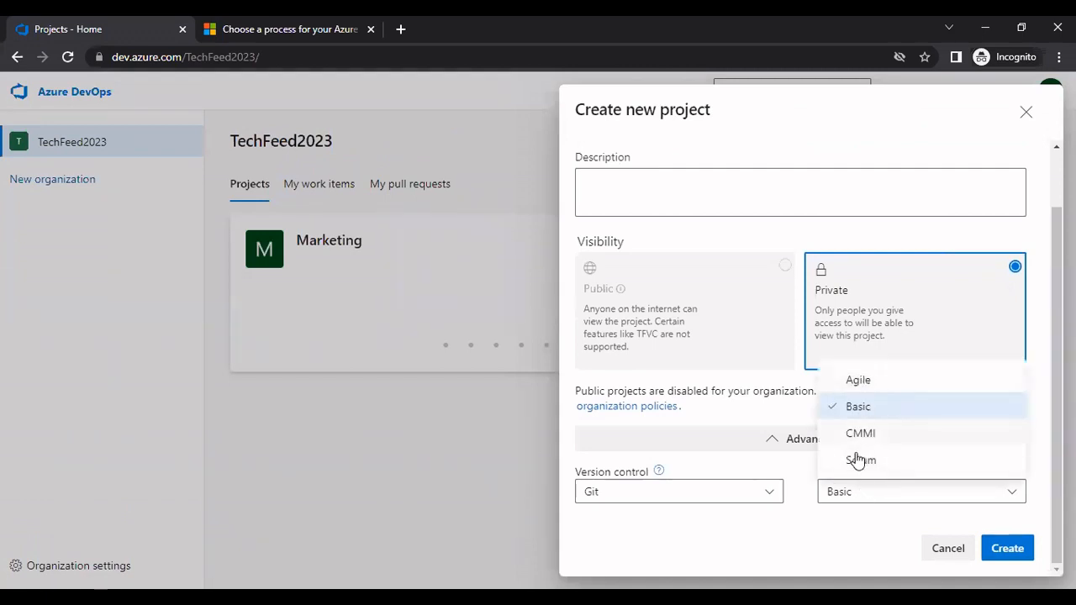
left_click(860, 463)
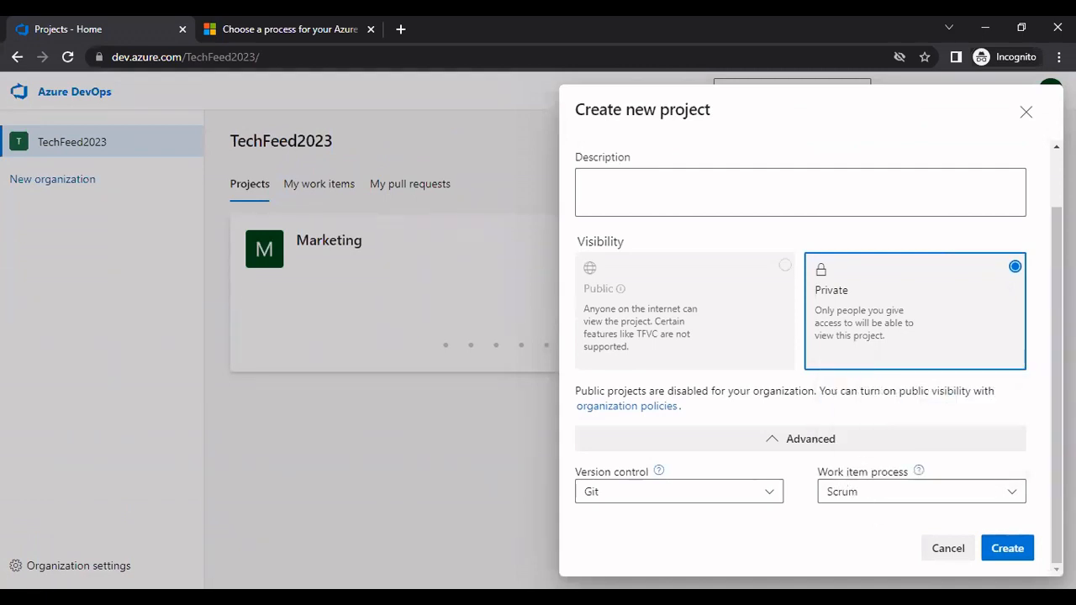
left_click(1007, 552)
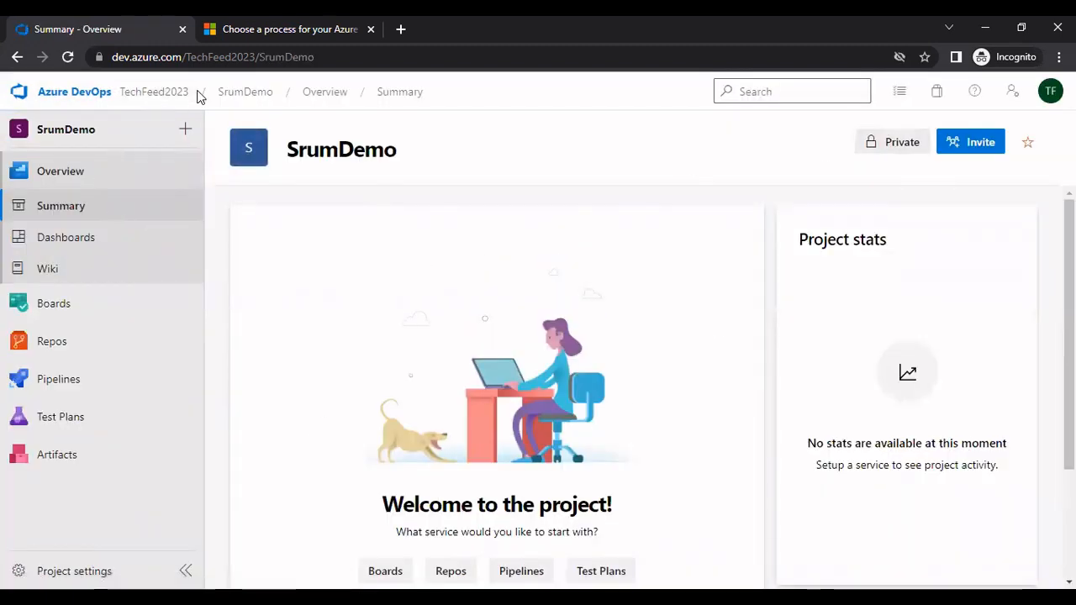
- Create a second private project in the TechFeed2023 organization named BasicDemo, using Git and the Basic work item process
left_click(161, 103)
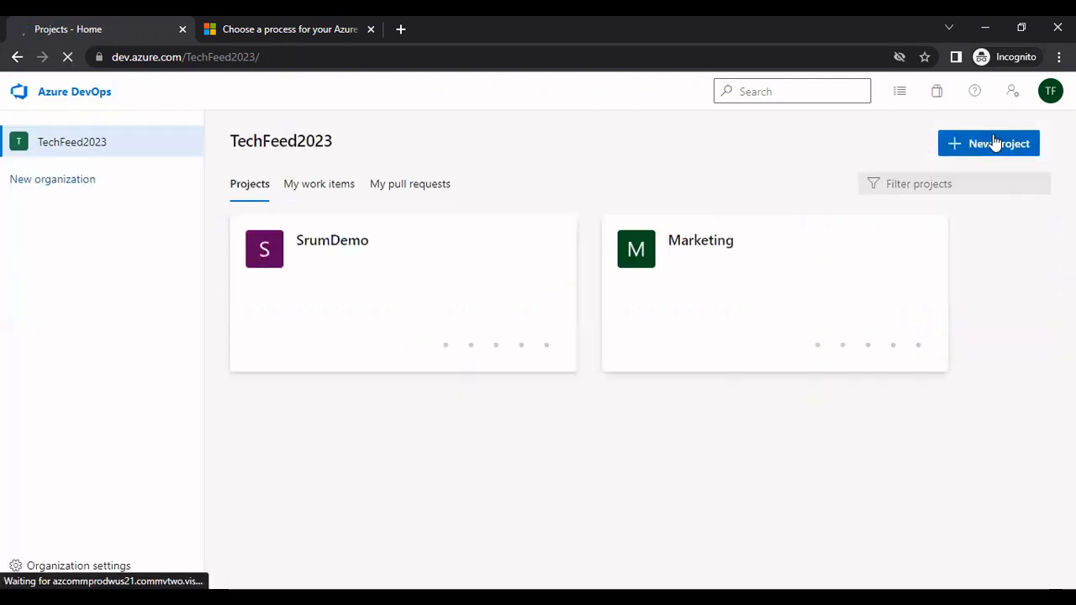
left_click(995, 143)
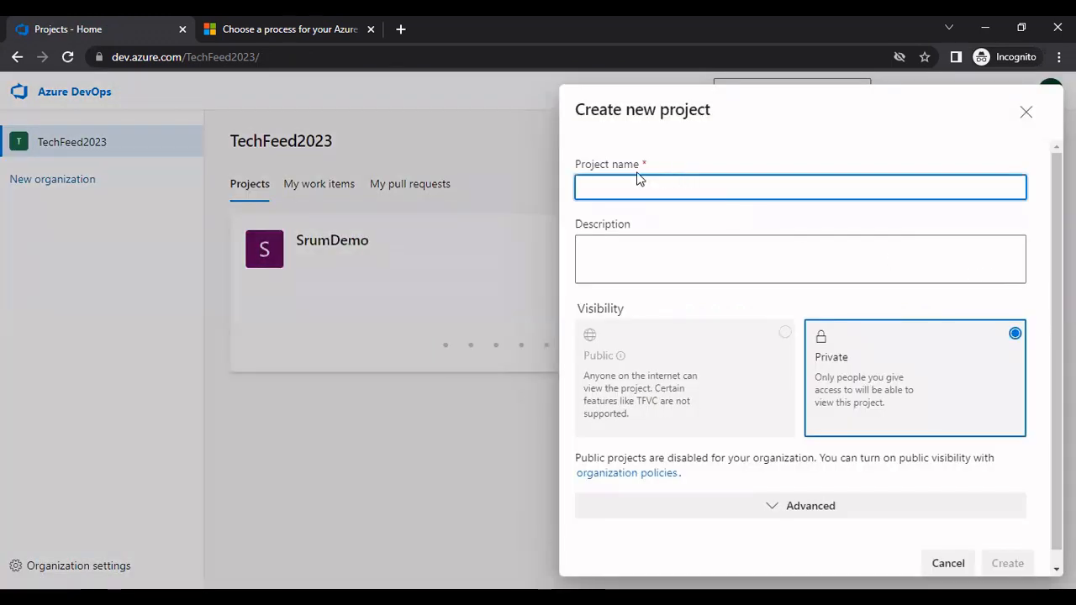
type("BasicDemo")
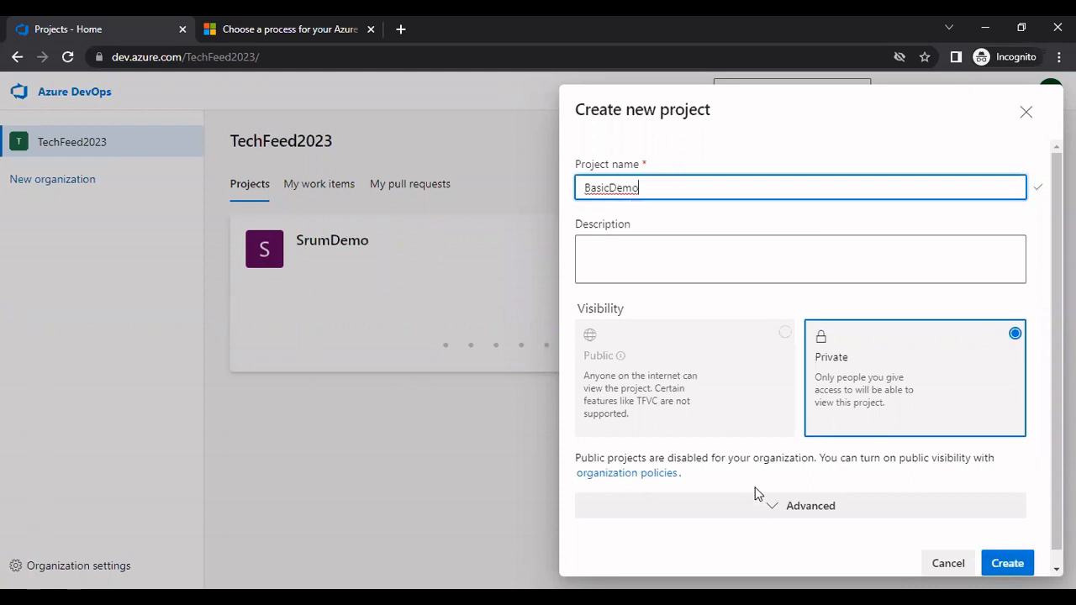
left_click(771, 506)
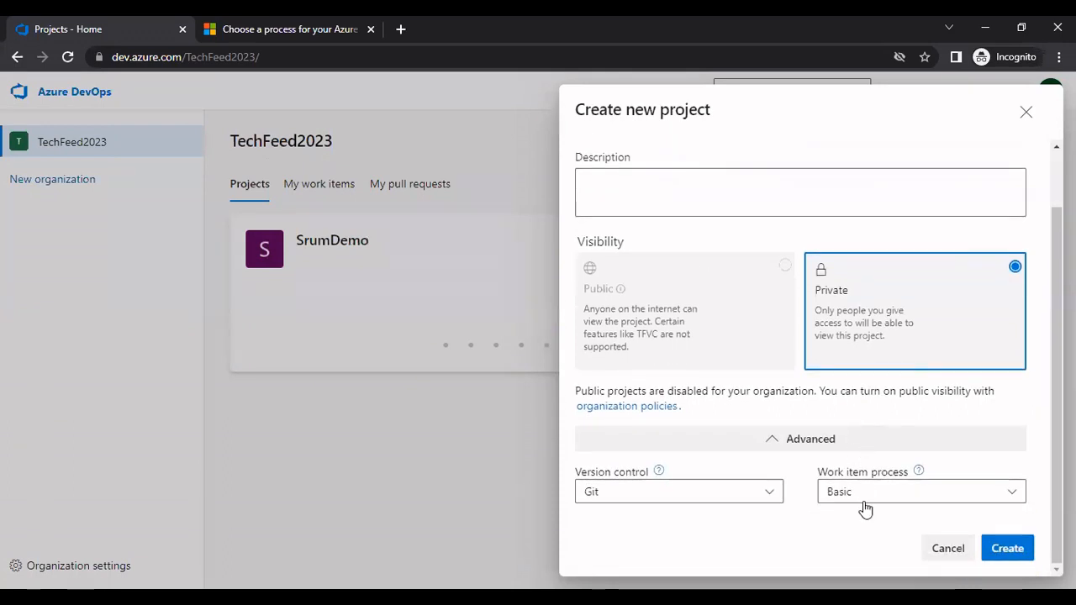
left_click(1012, 551)
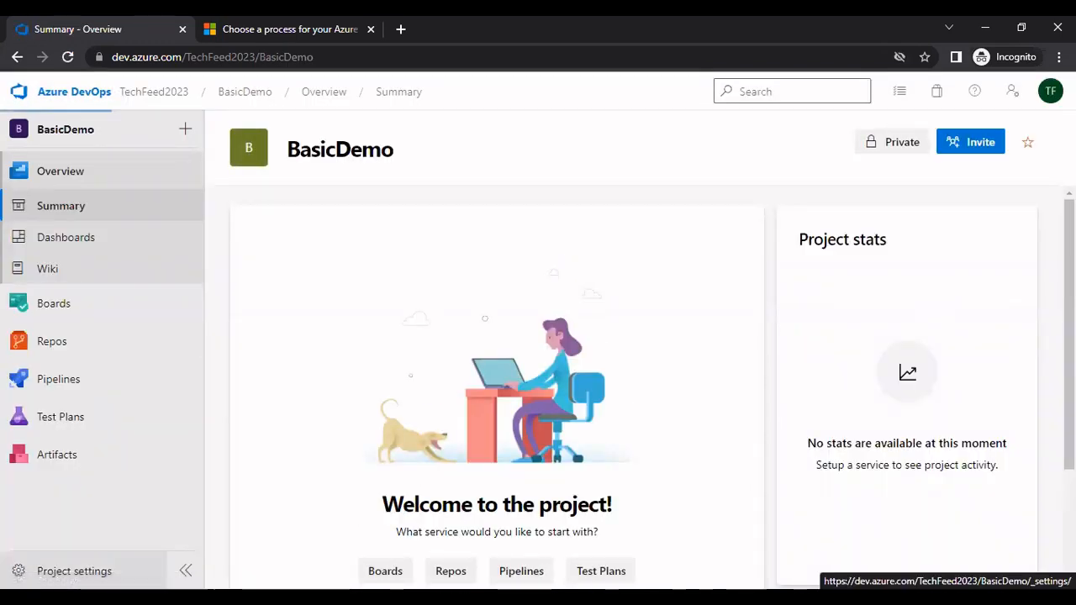
- Add a team named Development in the BasicDemo project's settings
left_click(74, 571)
left_click(93, 265)
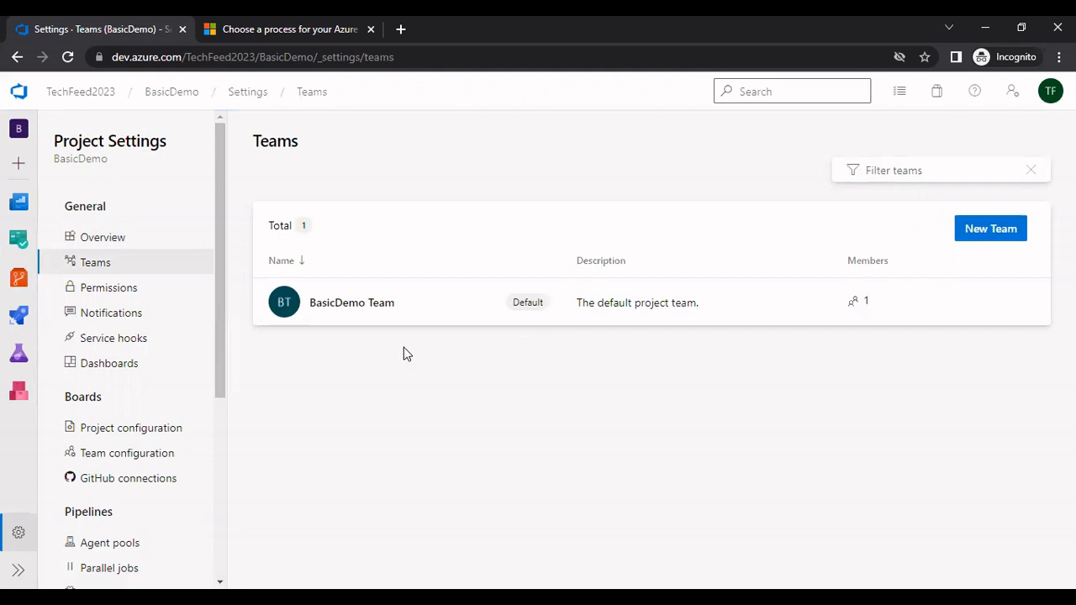
left_click(977, 237)
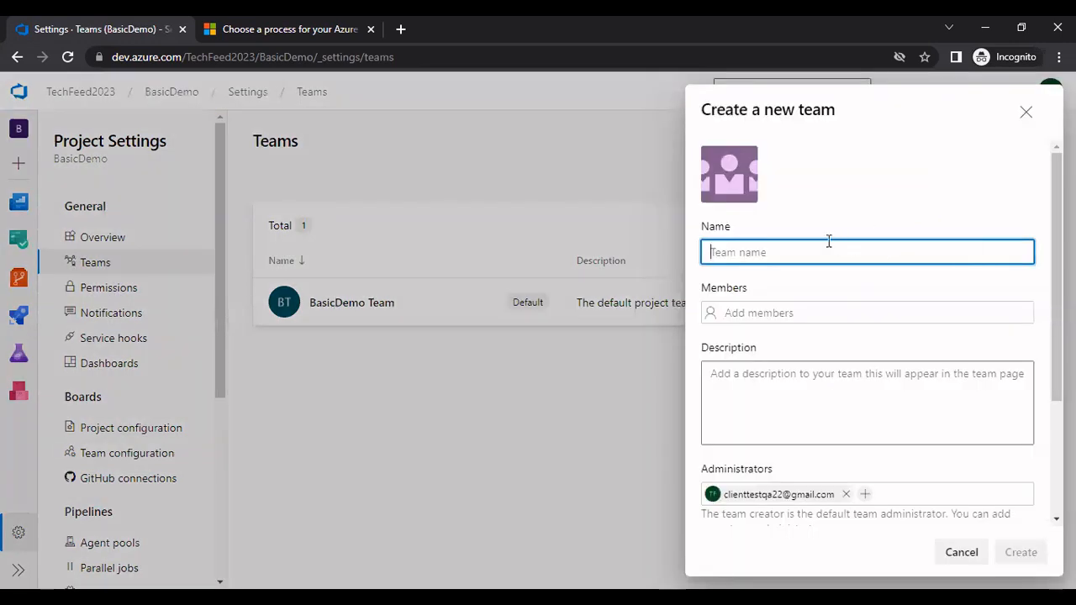
type("Dev")
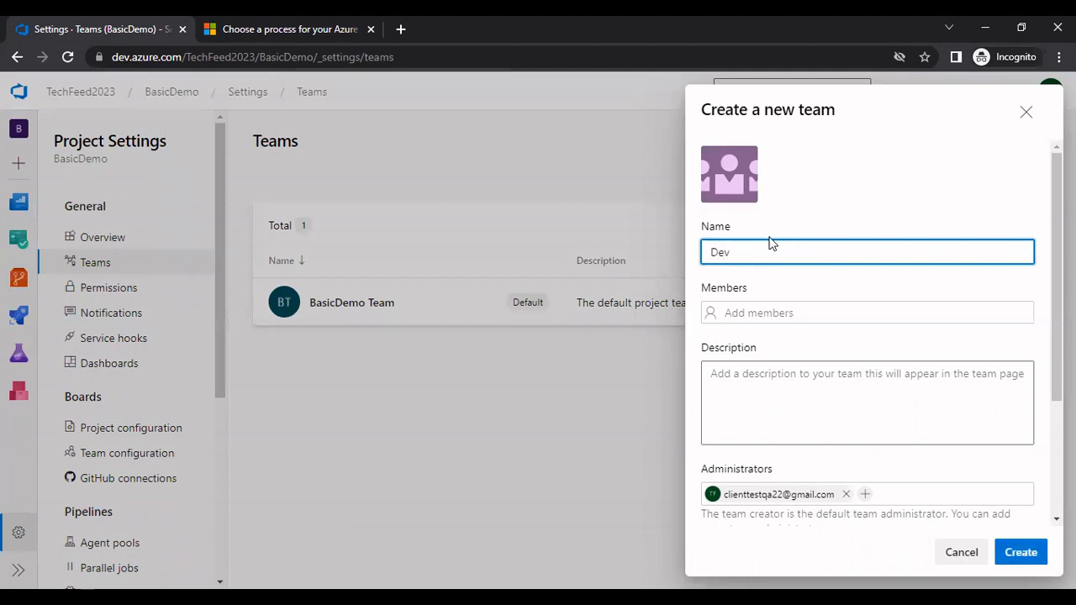
type("lopment")
double_click(755, 252)
type("Development")
left_click(1019, 552)
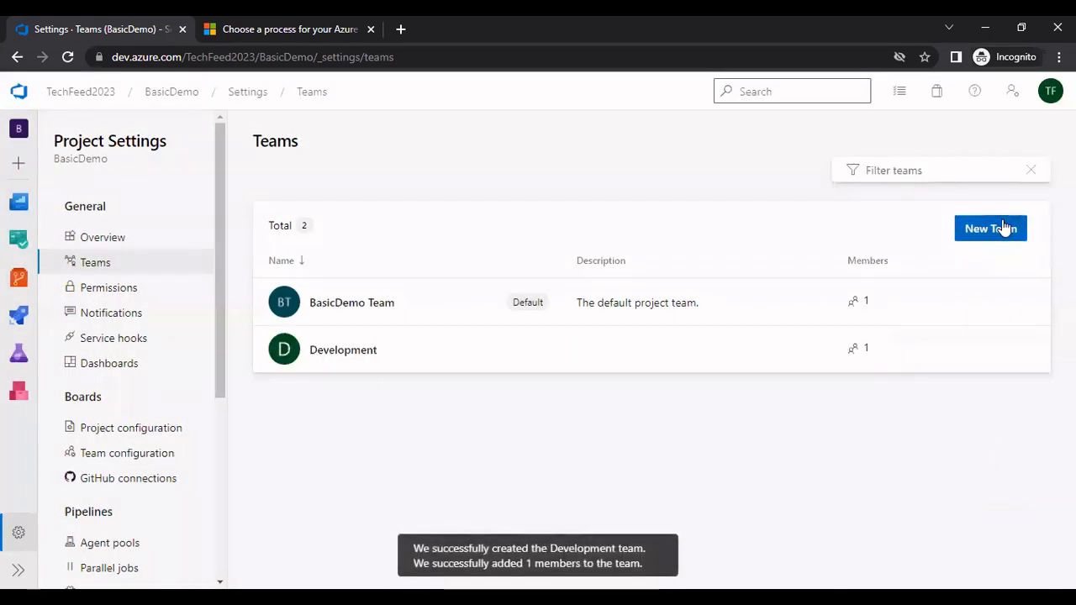
left_click(1005, 228)
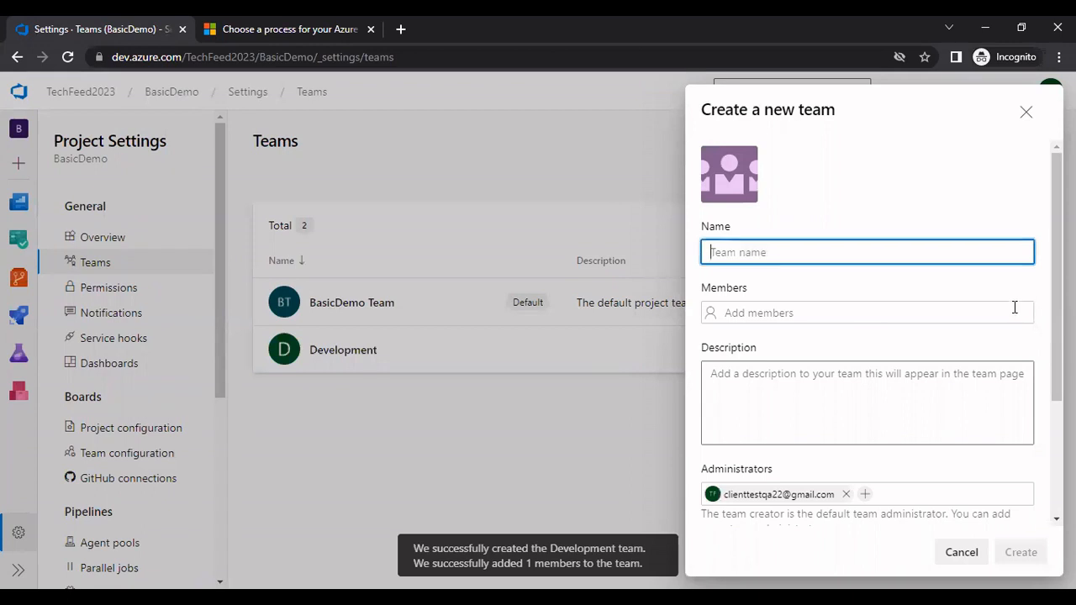
left_click(1026, 112)
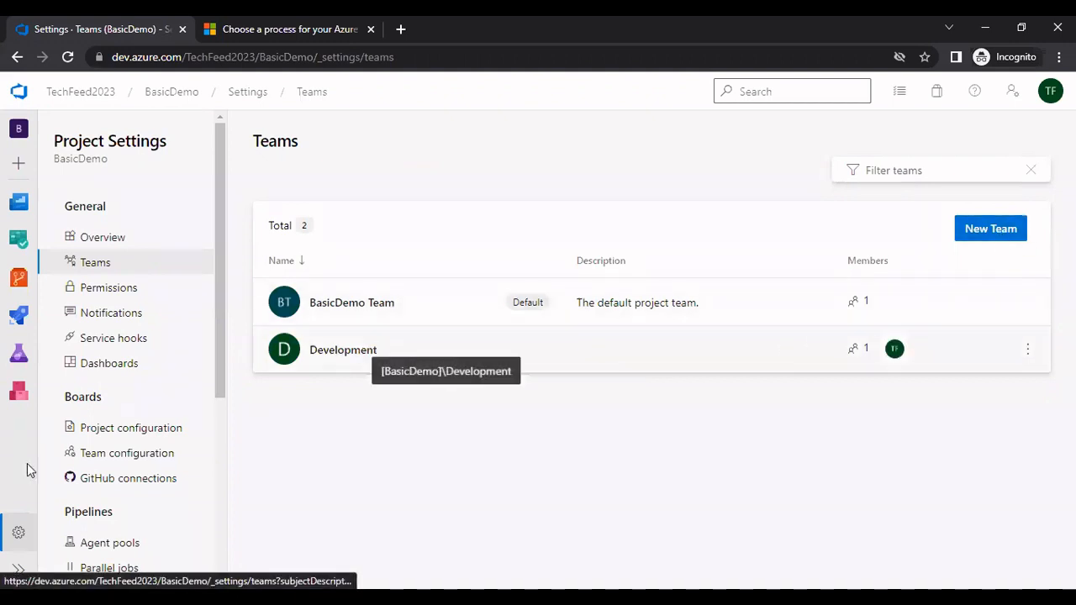
- Examine which work item types can be created in the BasicDemo project
mouse_move(20, 244)
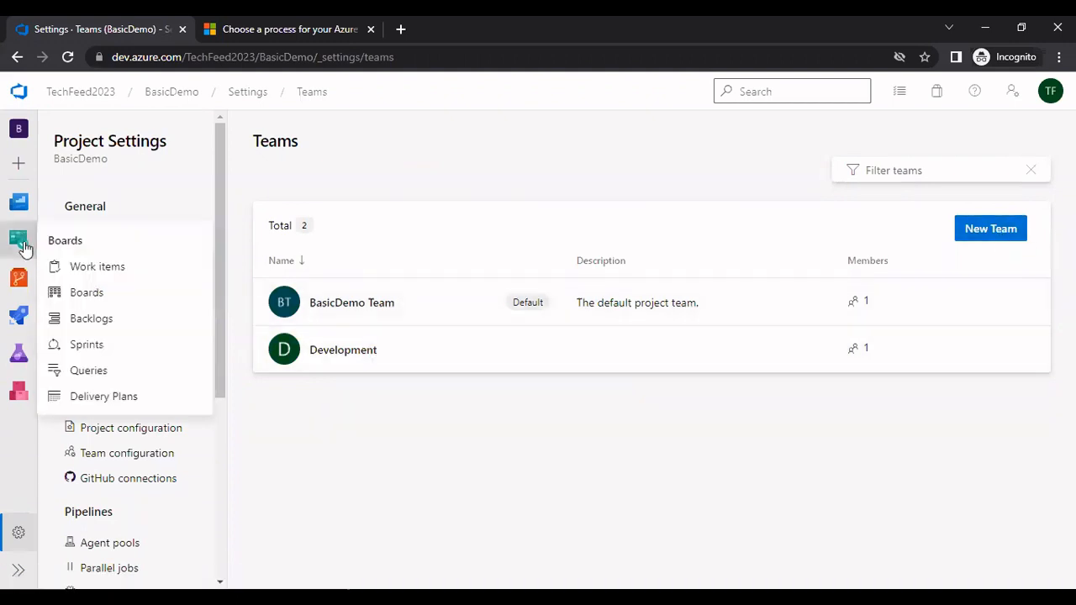
left_click(84, 293)
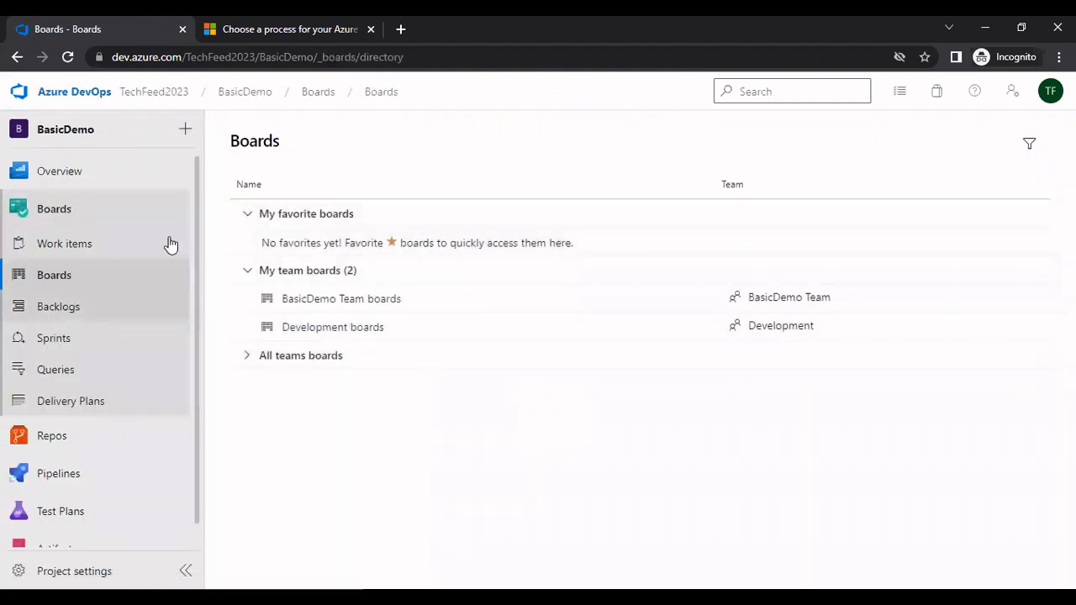
left_click(60, 252)
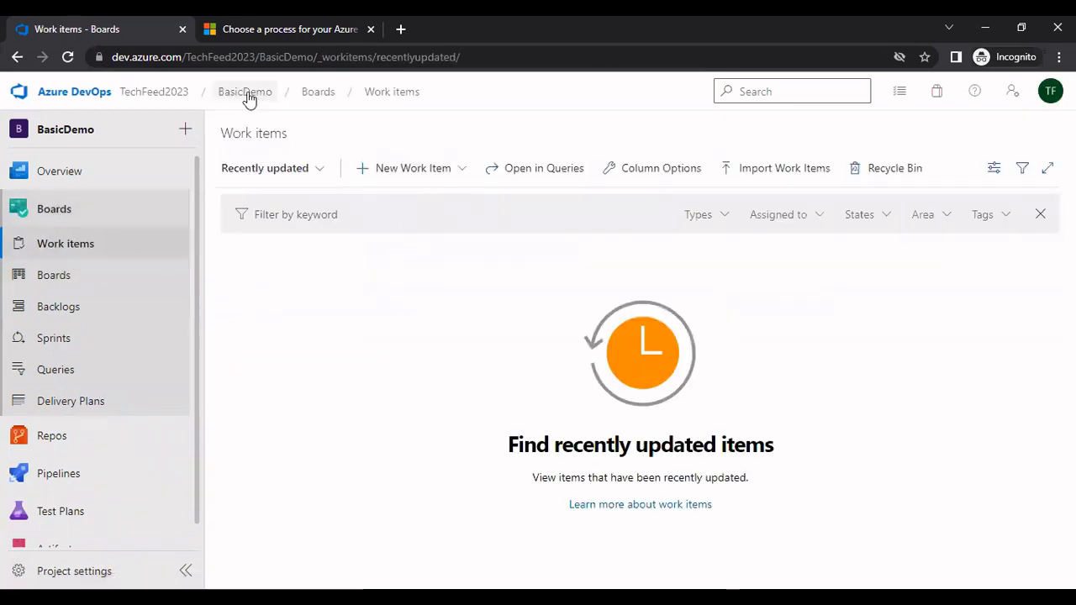
left_click(427, 183)
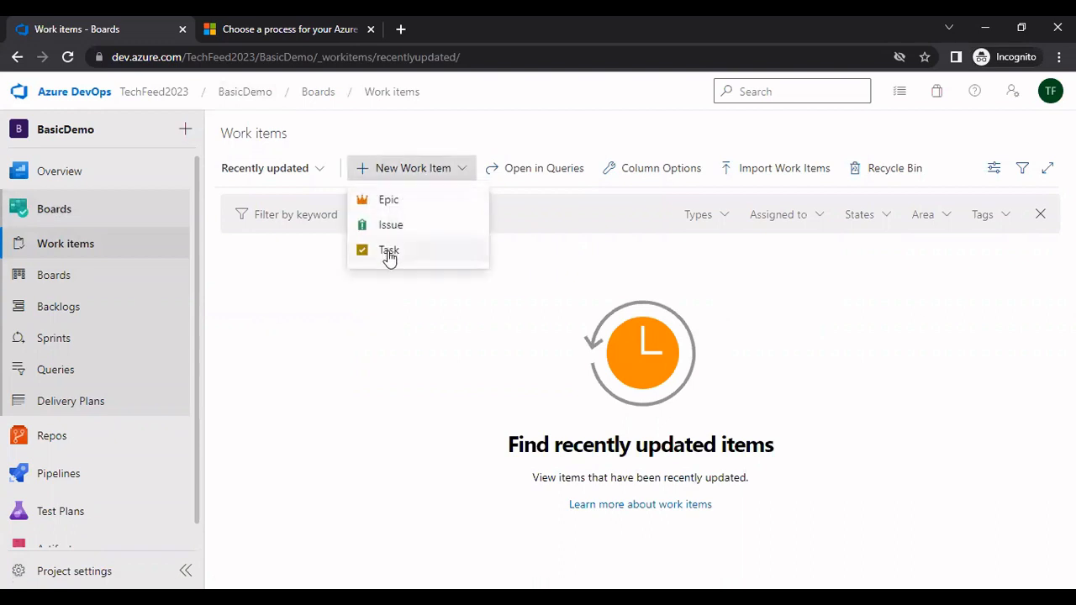
left_click(150, 101)
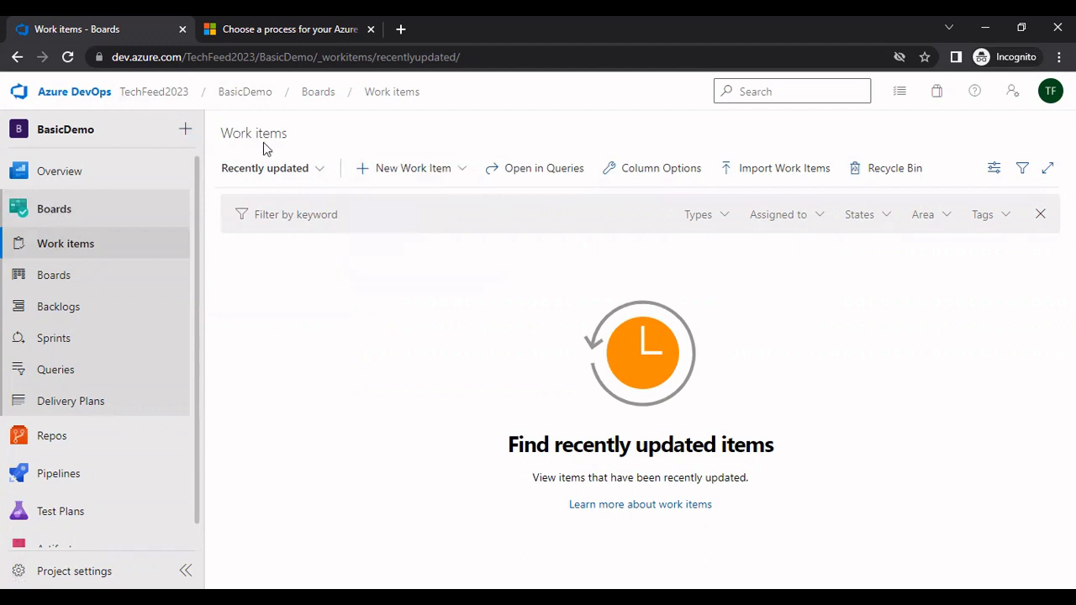
- Switch to the SrumDemo project and examine which work item types can be created there
left_click(174, 105)
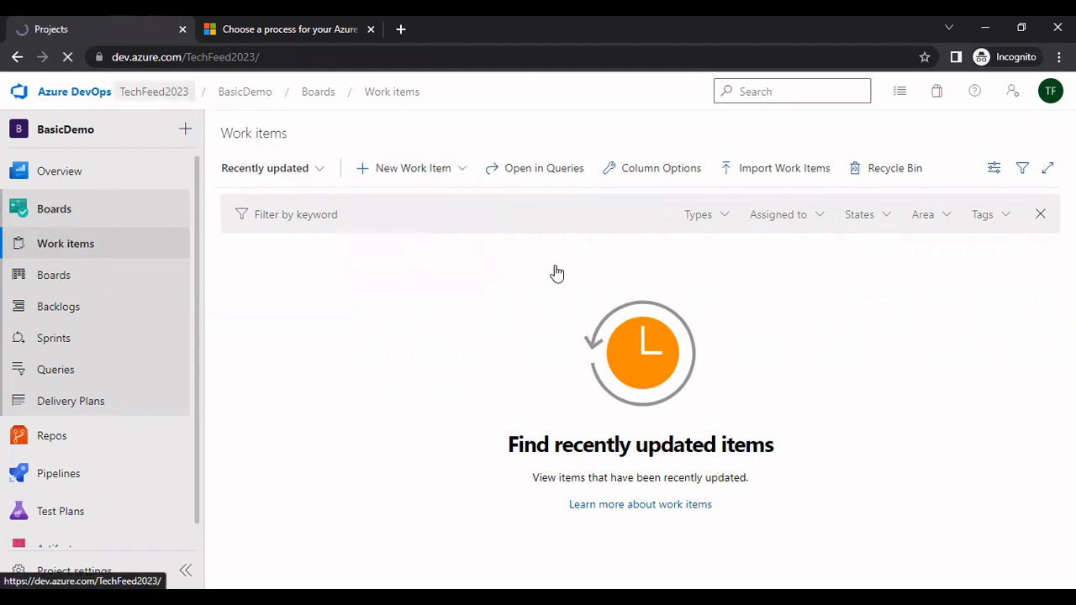
left_click(597, 267)
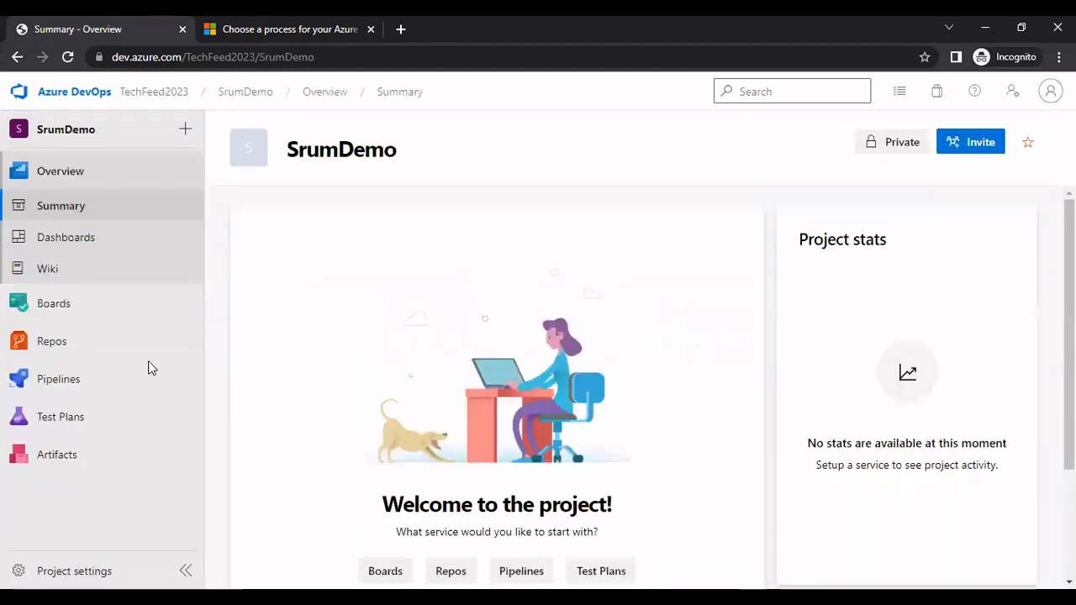
mouse_move(73, 312)
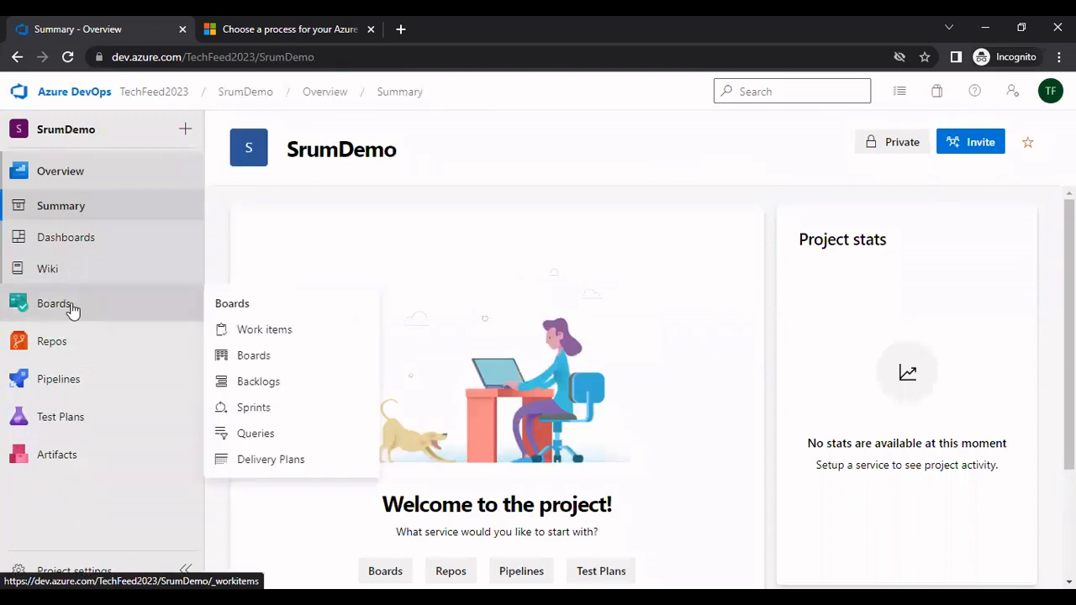
left_click(348, 305)
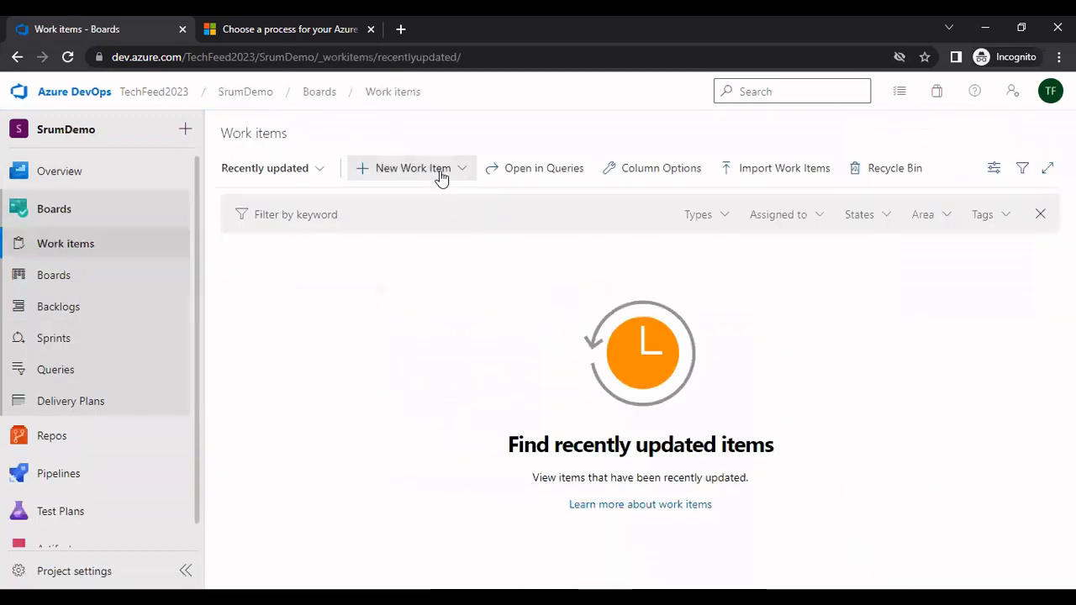
left_click(442, 172)
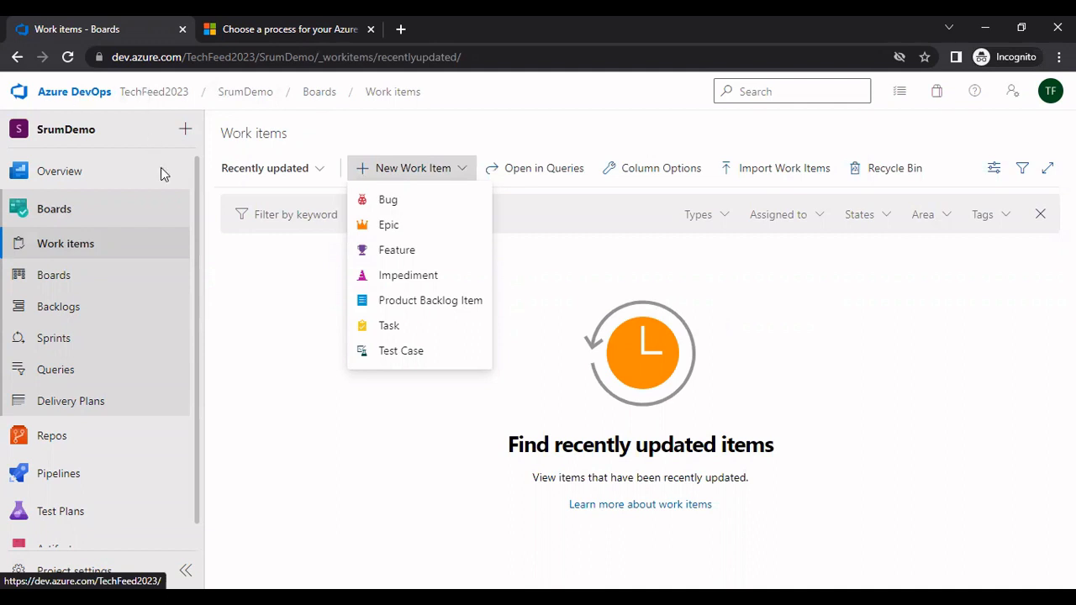
- Delete the SrumDemo project from its project settings, confirming with the project name SrumDemo
left_click(59, 571)
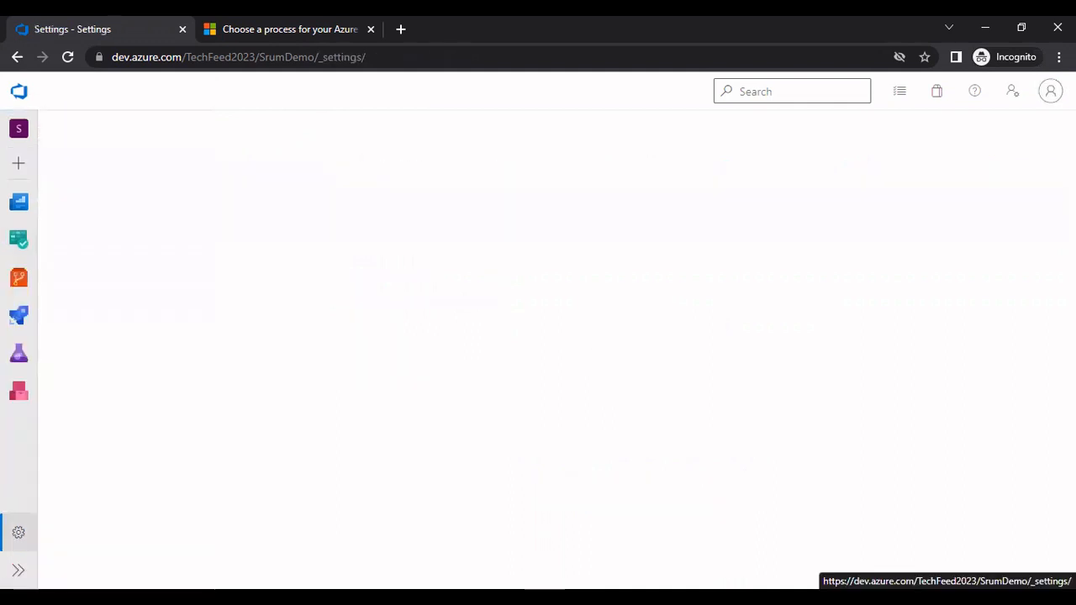
scroll(138, 395, "down", 3)
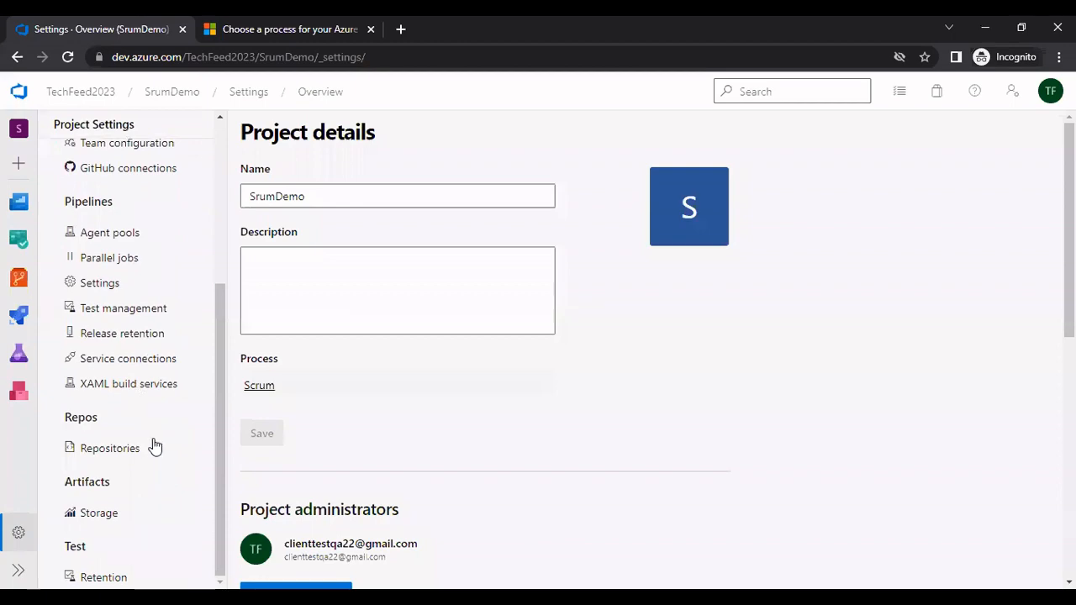
scroll(516, 435, "down", 1)
scroll(516, 436, "down", 6)
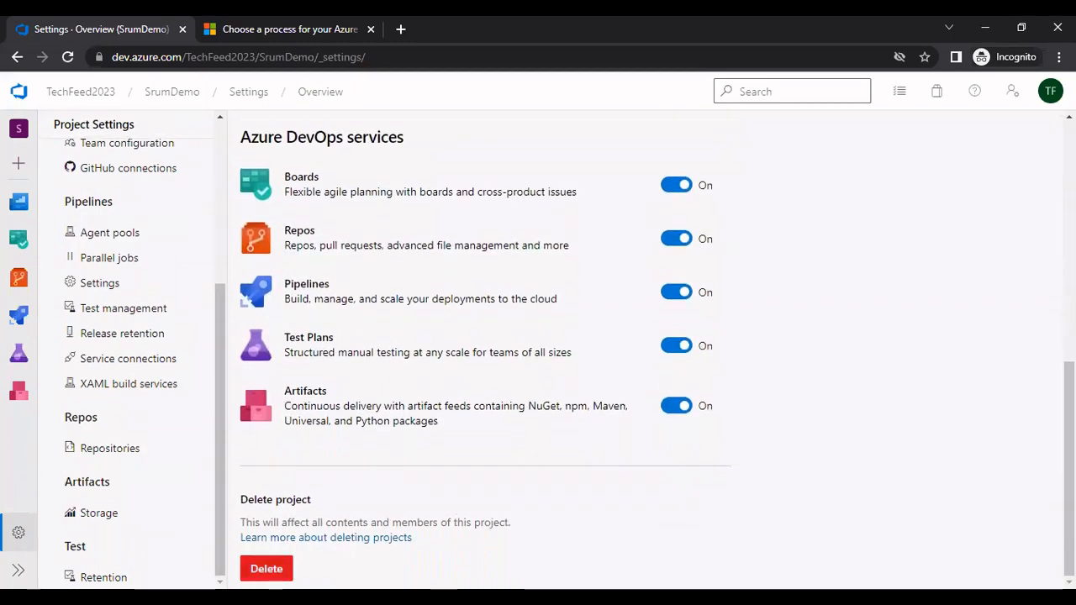
left_click(266, 569)
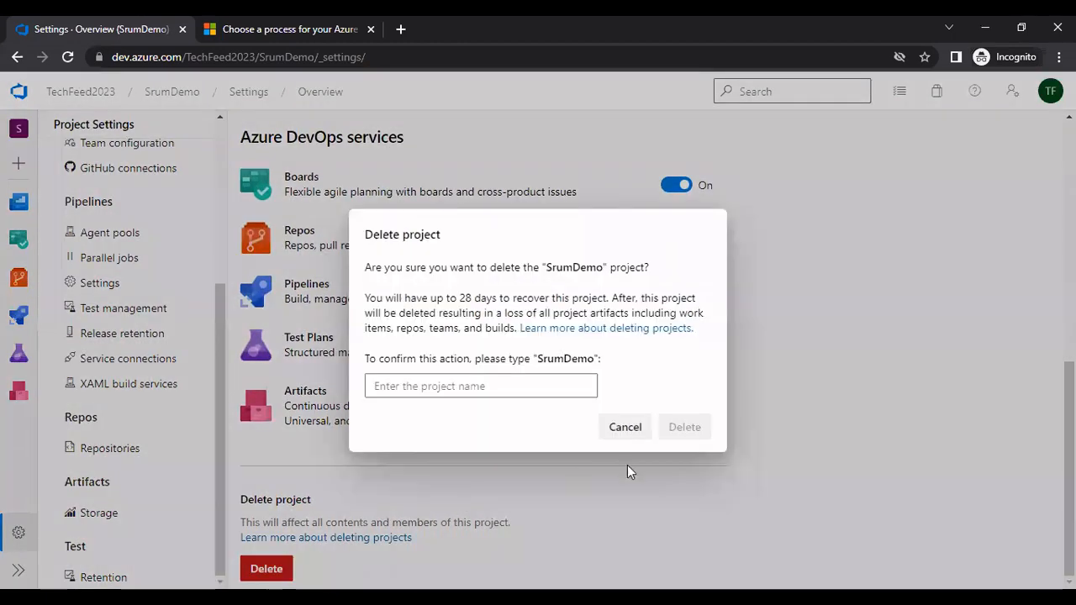
left_click(465, 392)
type("Sru")
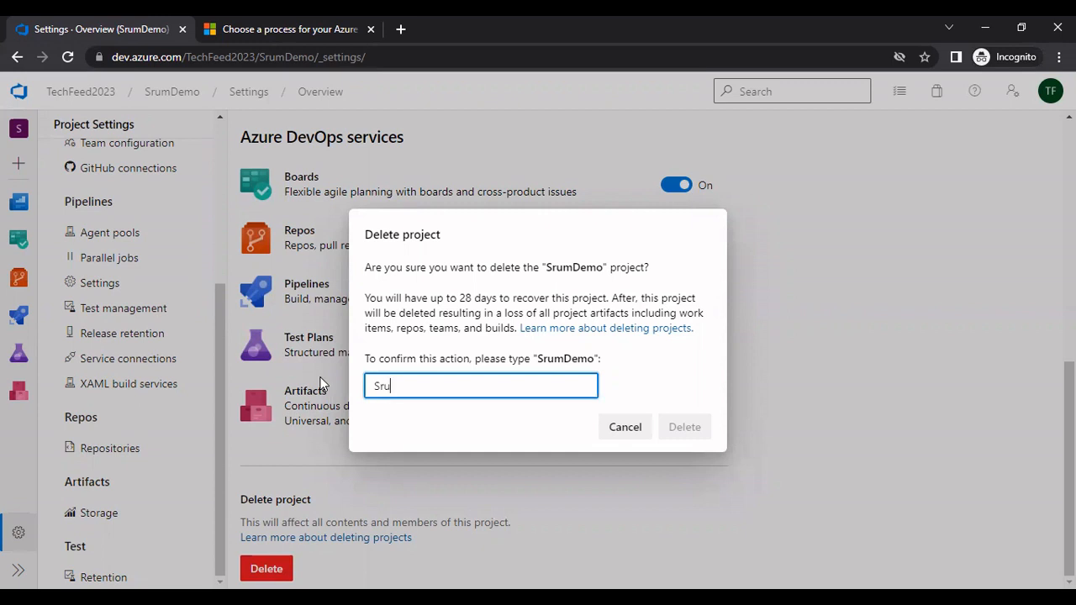
type("mDemo")
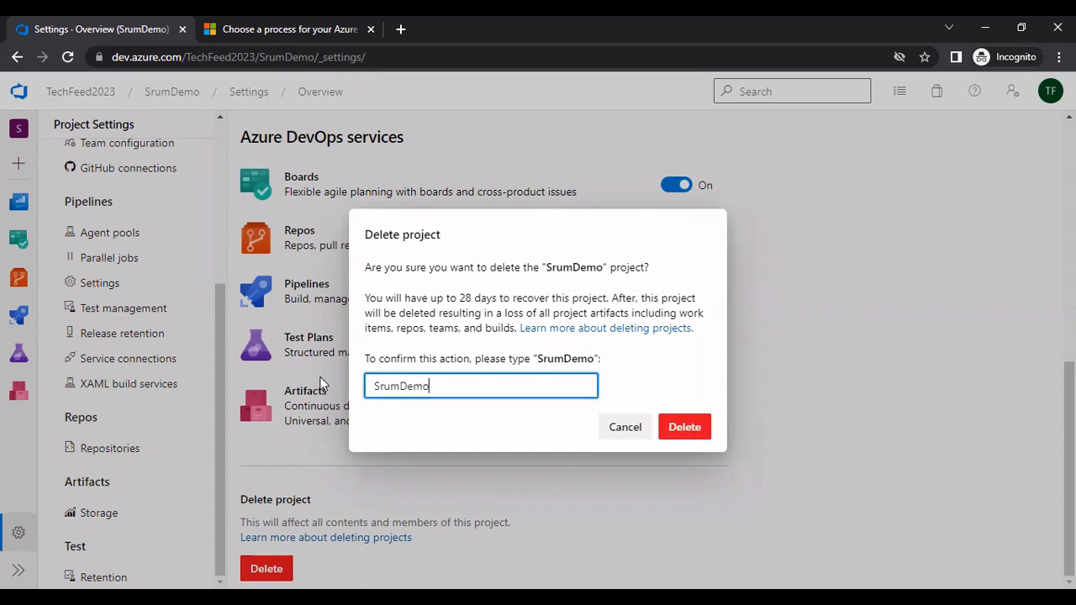
left_click(673, 425)
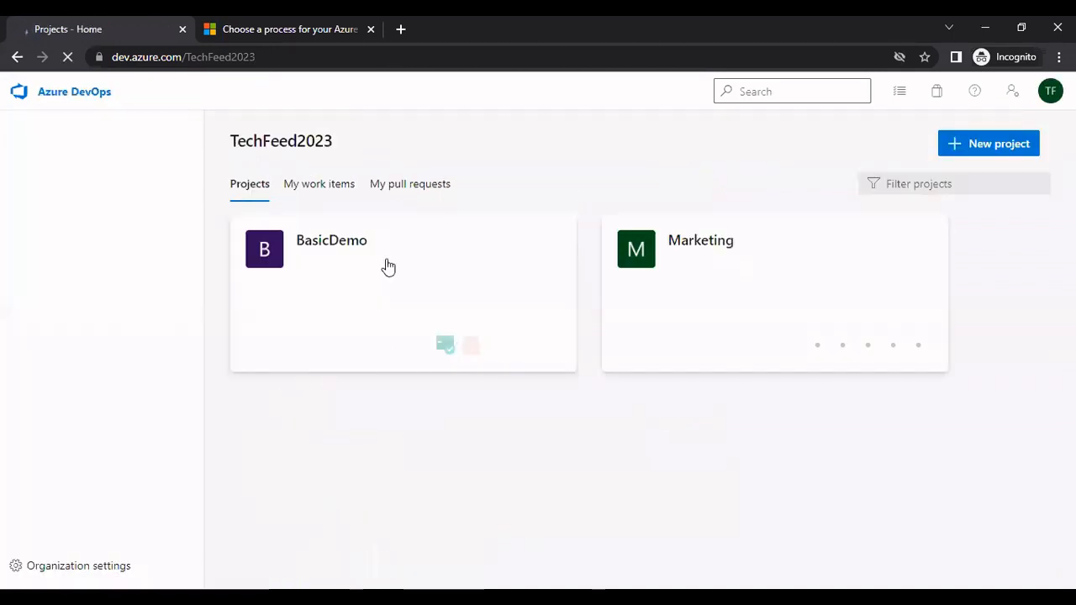
- Create and save an epic titled Learn Azure DevOps among the BasicDemo project's work items
left_click(344, 262)
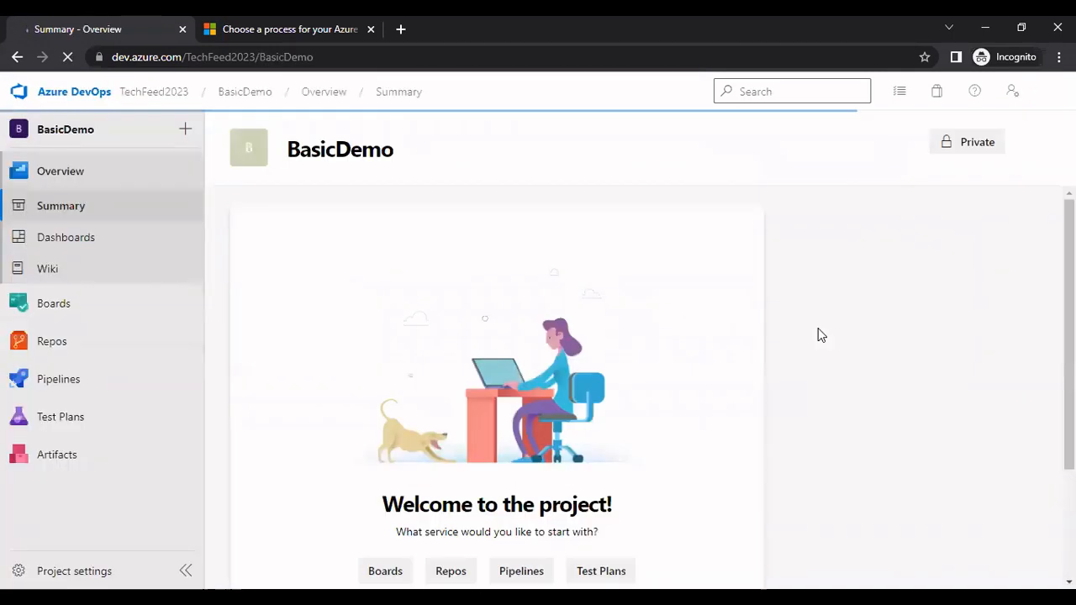
mouse_move(88, 309)
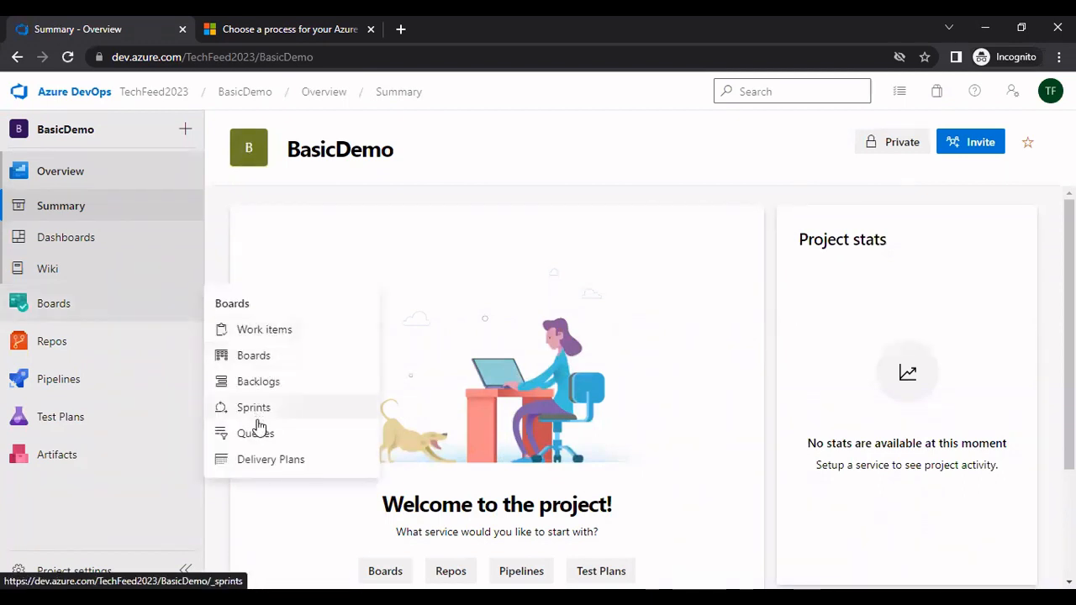
left_click(264, 332)
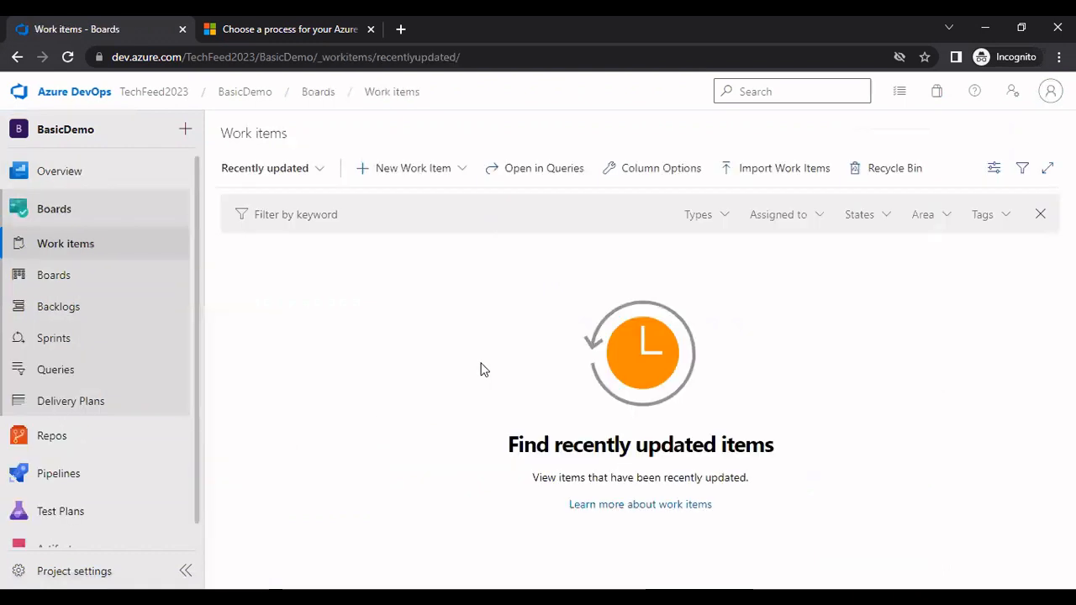
left_click(437, 183)
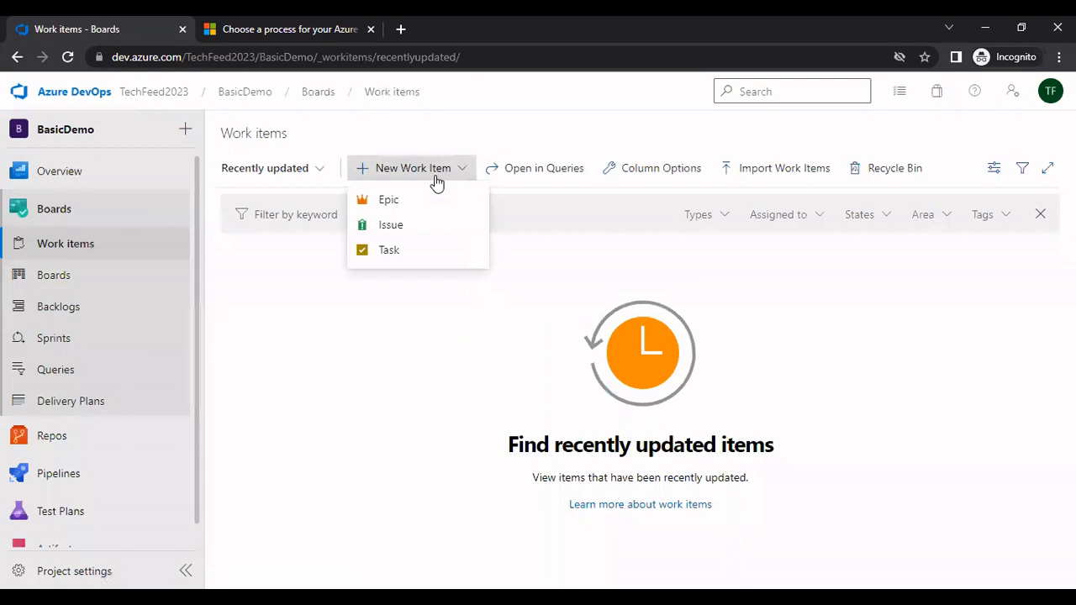
left_click(387, 201)
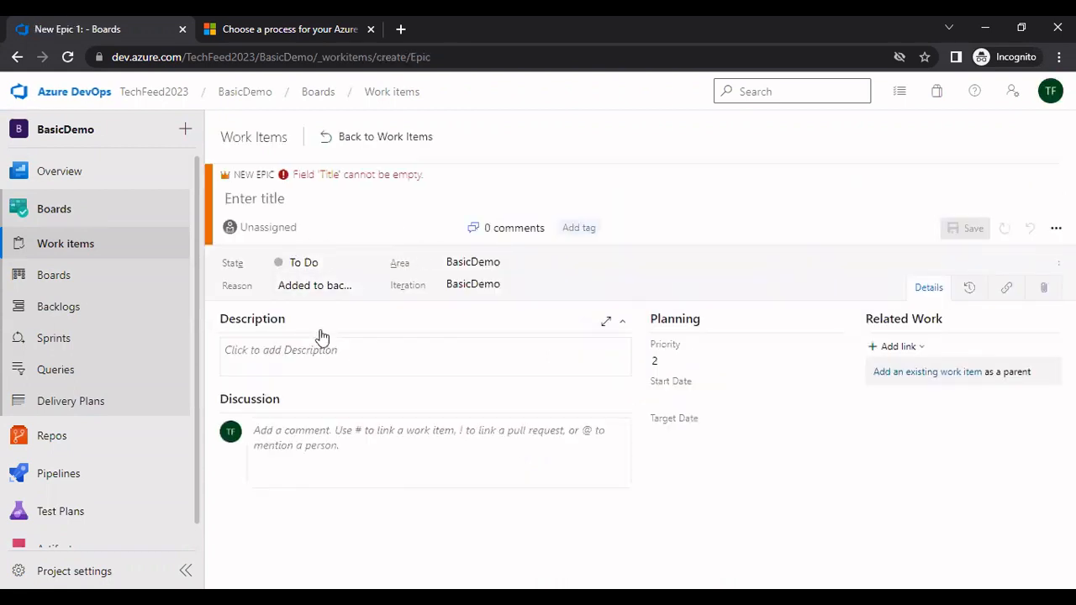
left_click(276, 207)
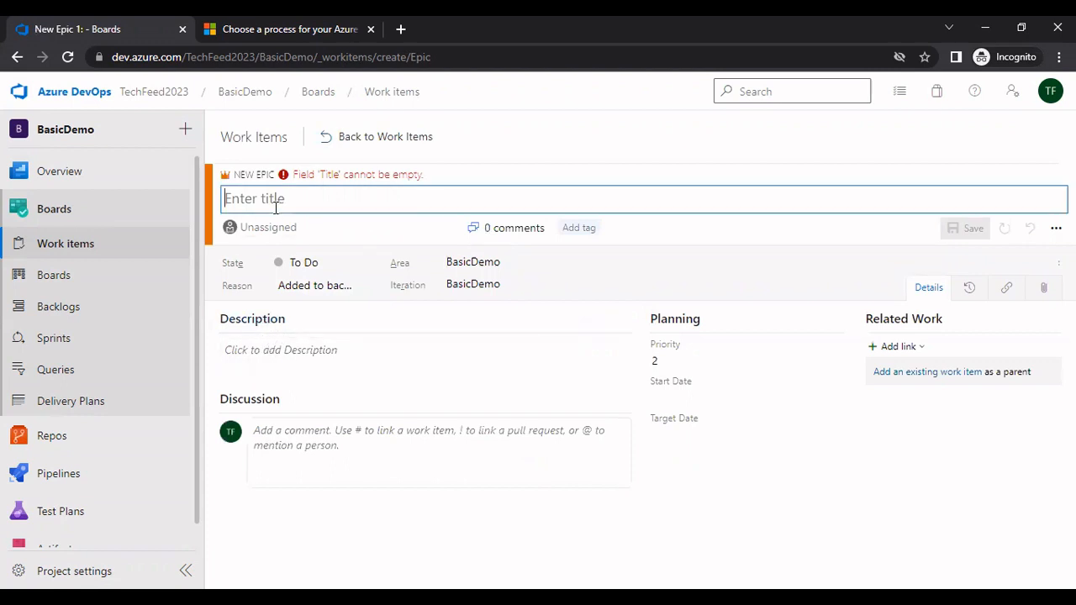
type("Lea")
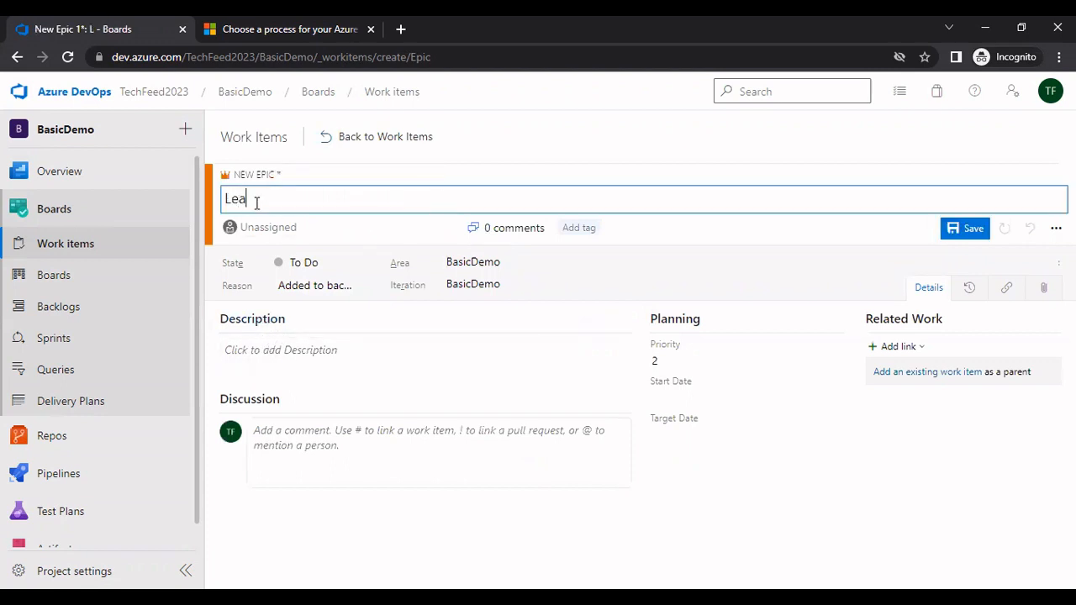
type("rn Azure")
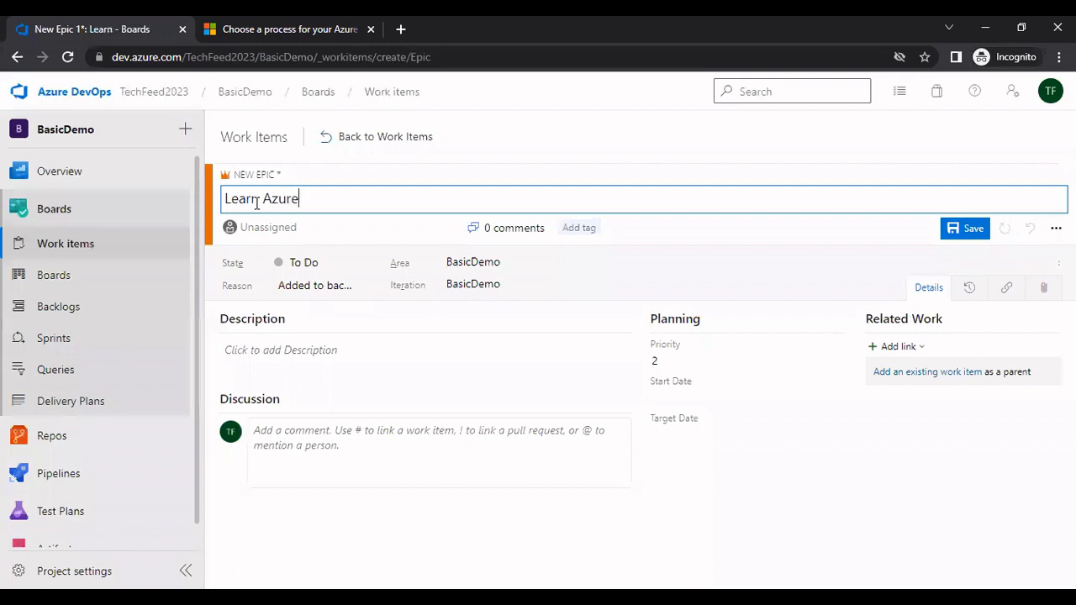
type(" DevO")
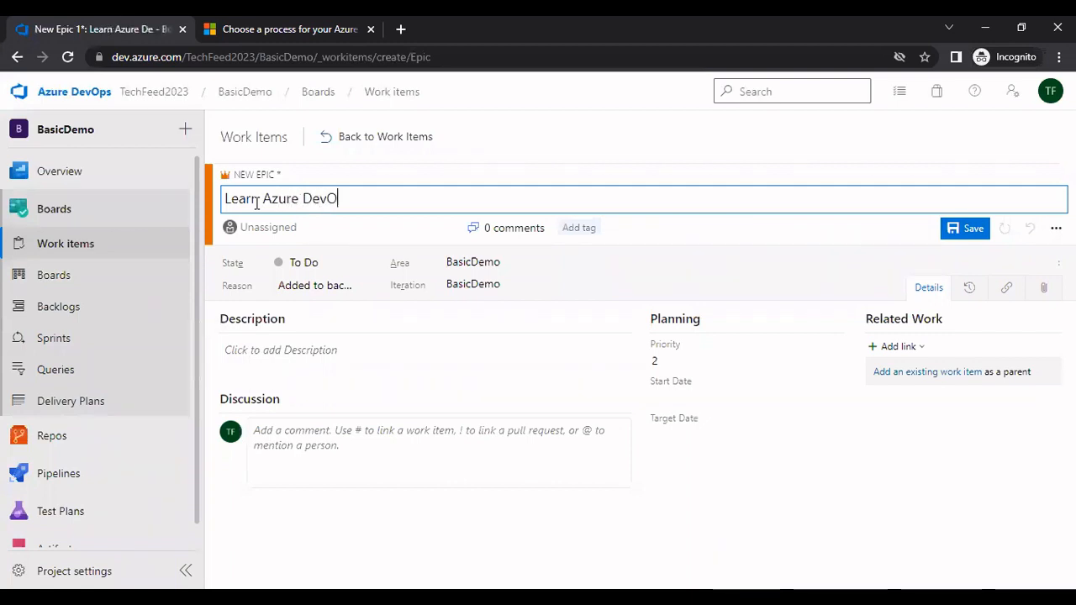
type("ps")
left_click(967, 228)
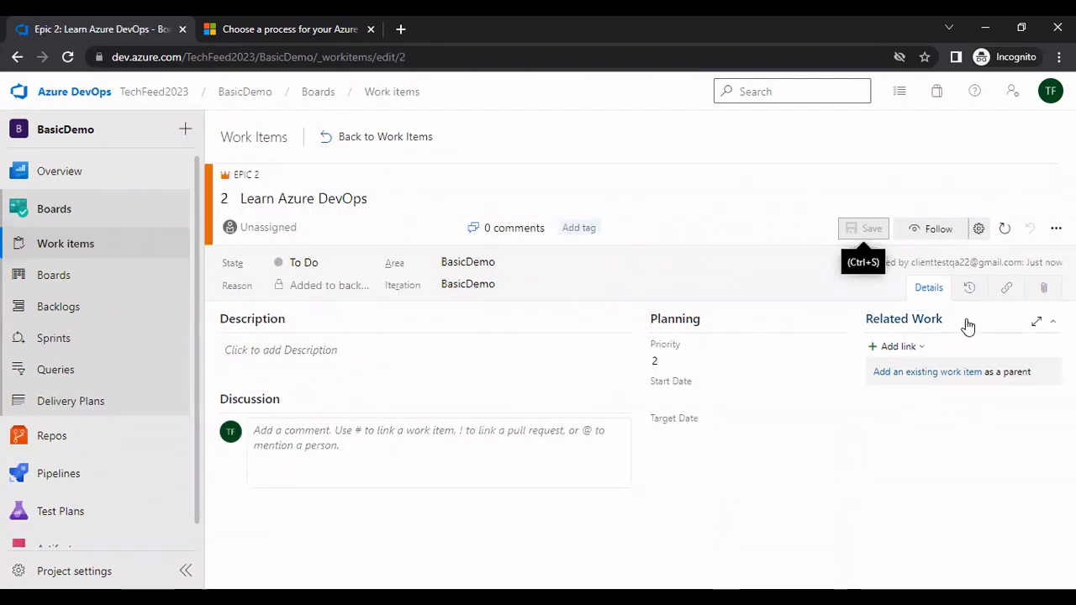
left_click(900, 352)
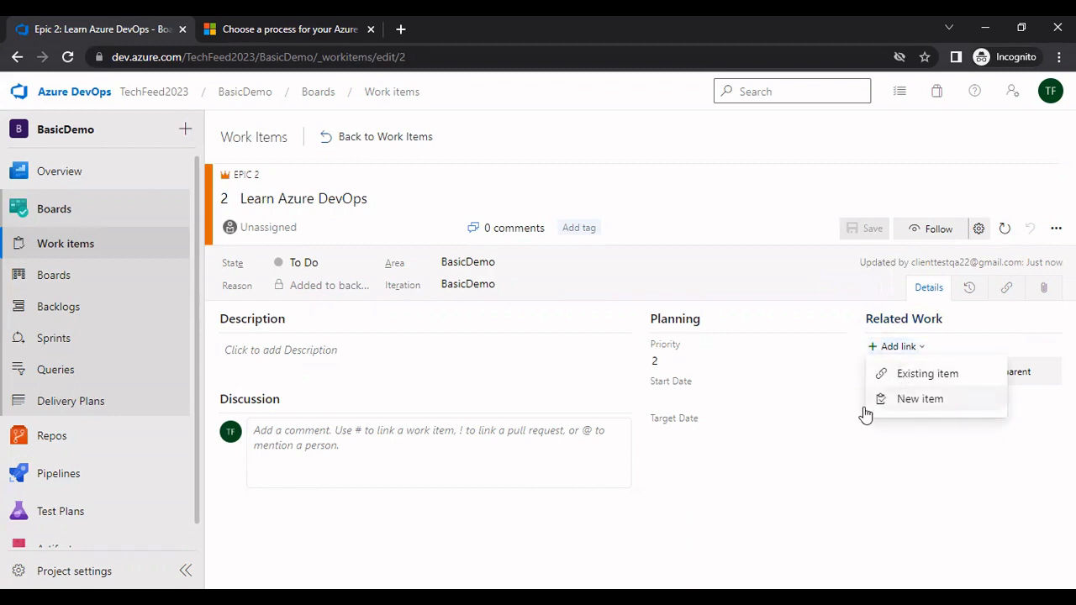
- Start a new issue work item in BasicDemo and title it Understand Azure Boards
left_click(67, 247)
left_click(429, 171)
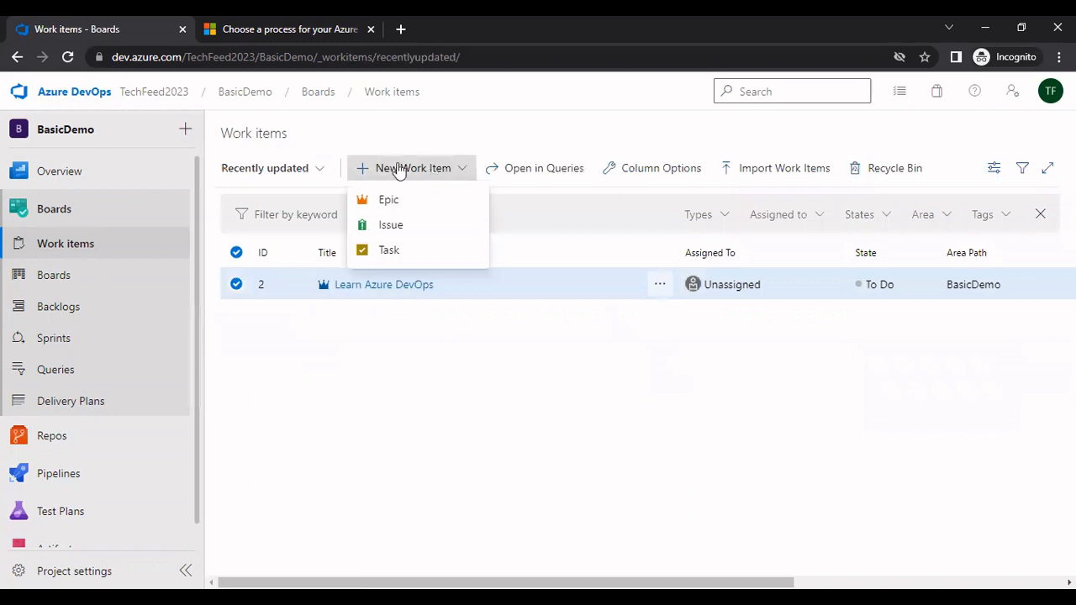
left_click(413, 226)
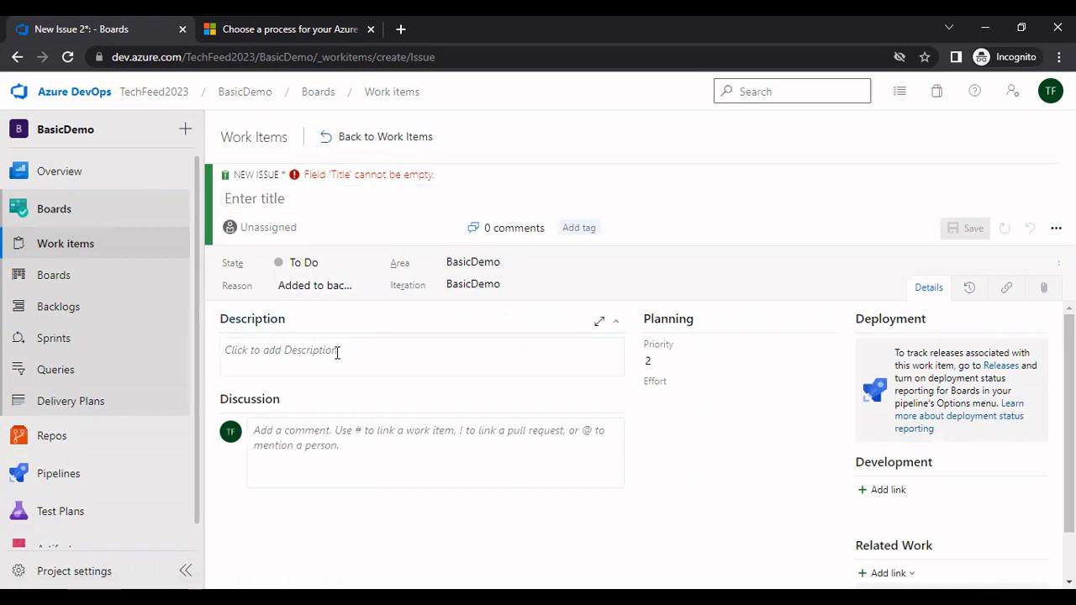
left_click(271, 202)
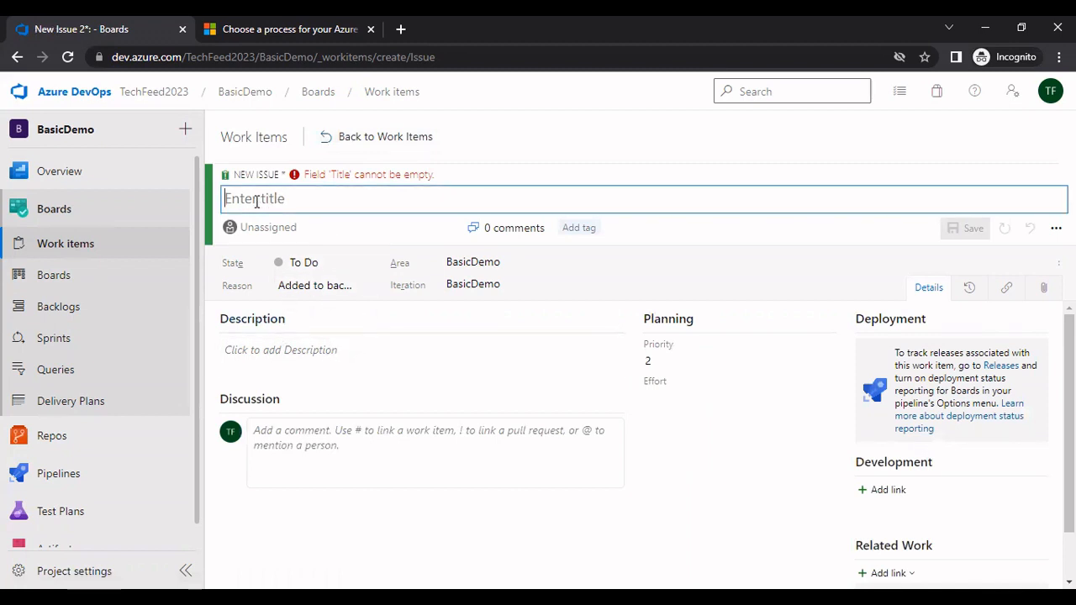
type("U")
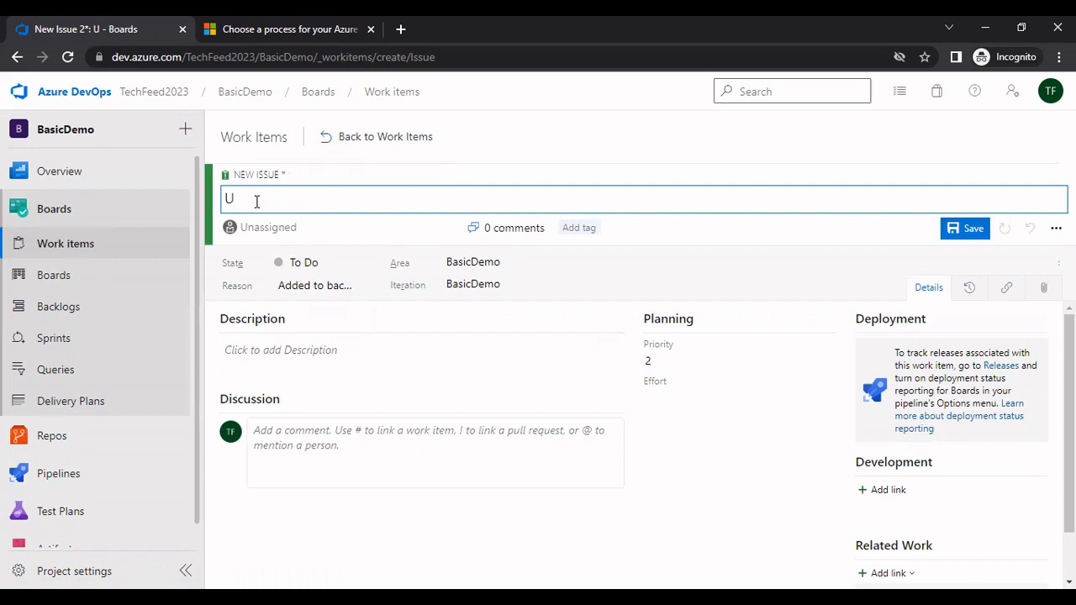
type("nderstand Az")
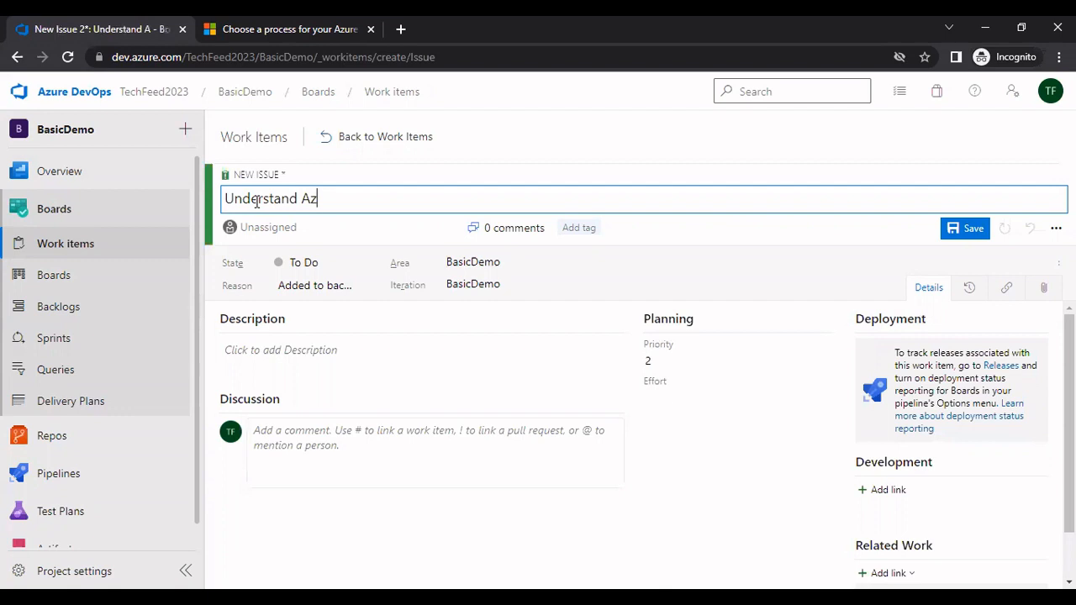
type("ure Boards")
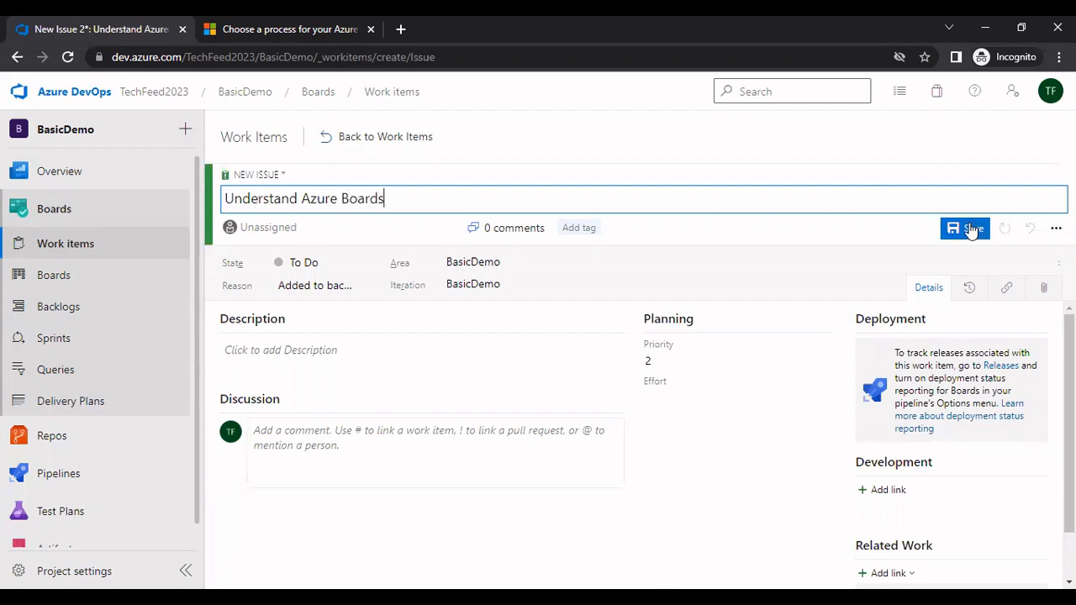
scroll(1019, 404, "down", 2)
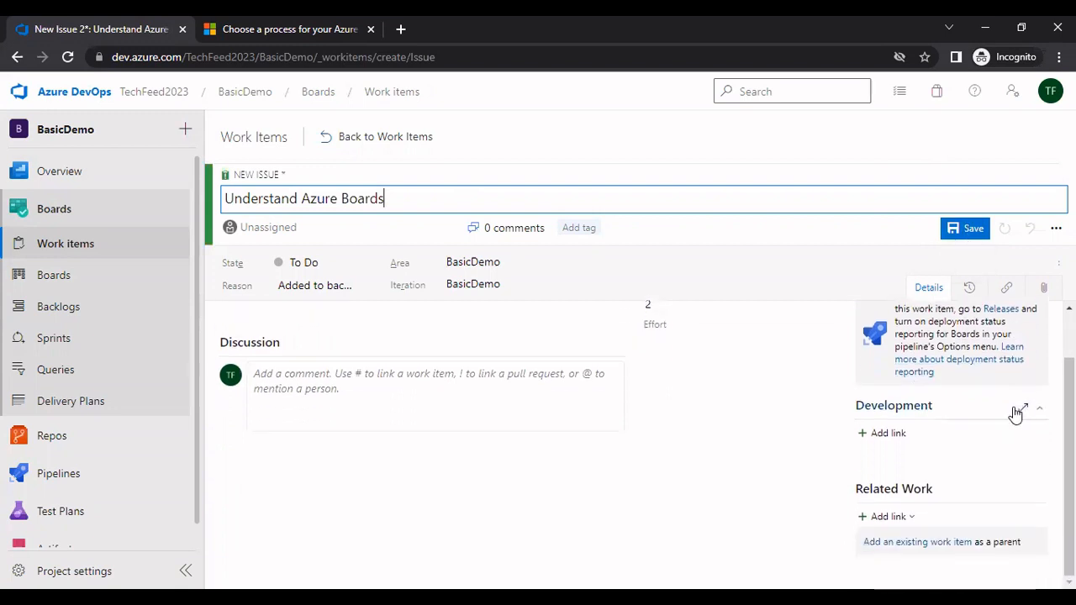
left_click(897, 526)
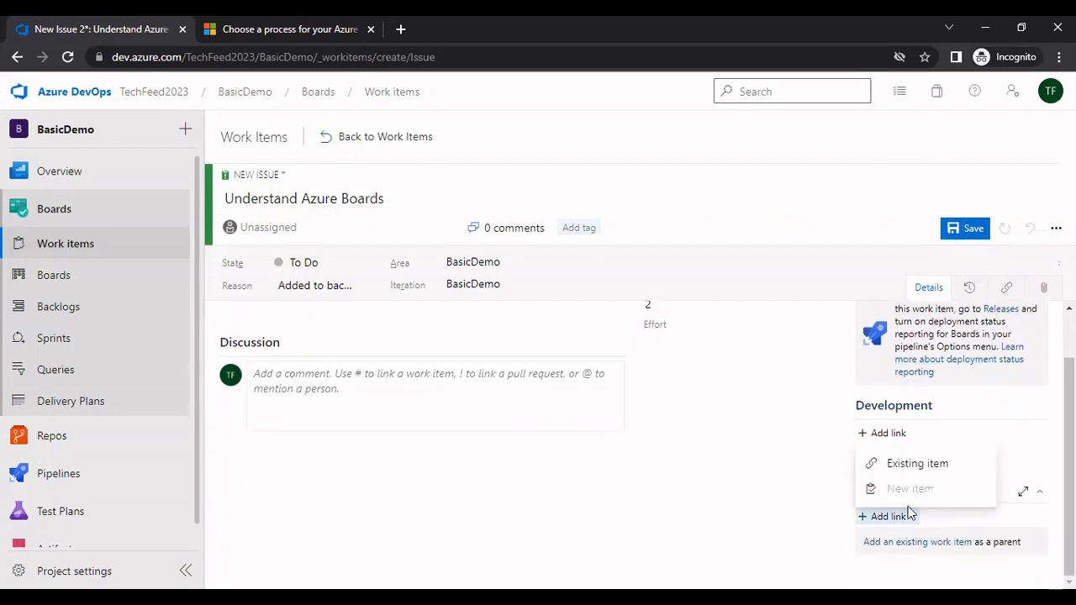
left_click(914, 473)
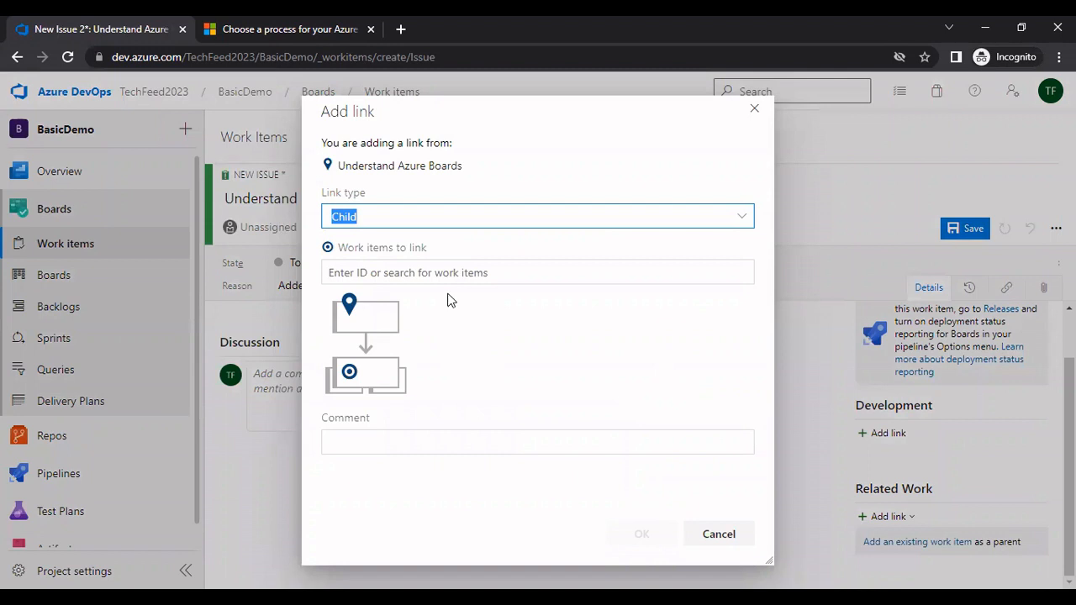
left_click(755, 113)
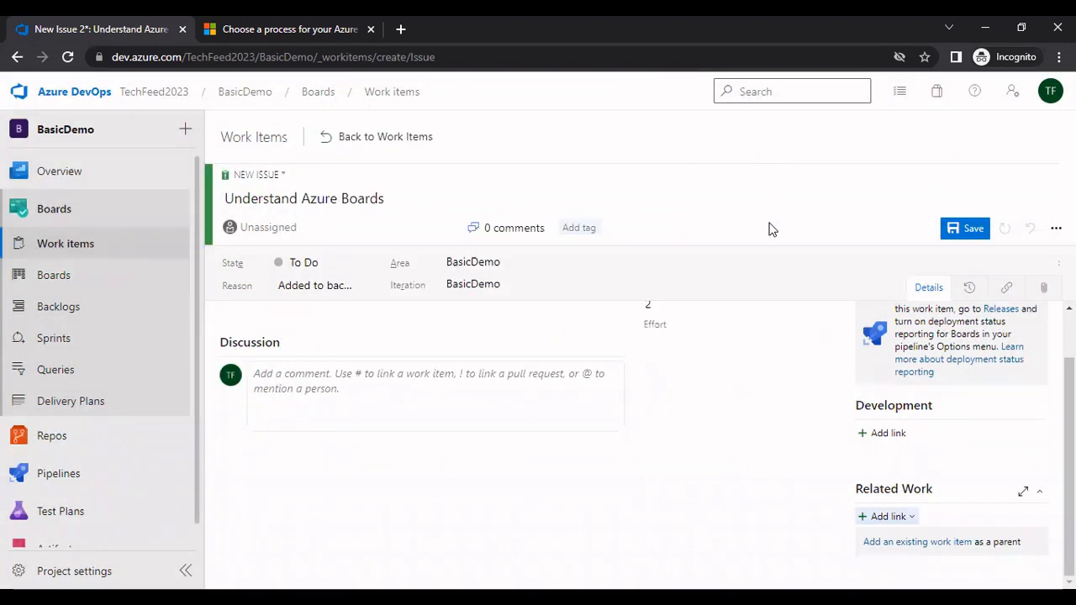
- Save the Understand Azure Boards issue and open the Learn Azure DevOps epic from the work items list
left_click(959, 230)
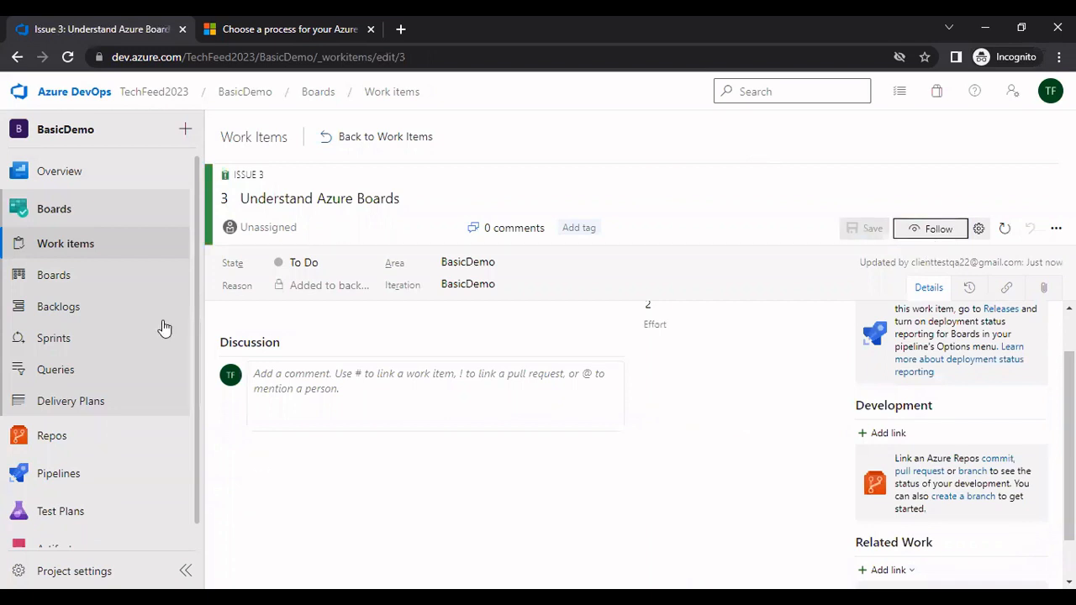
left_click(71, 246)
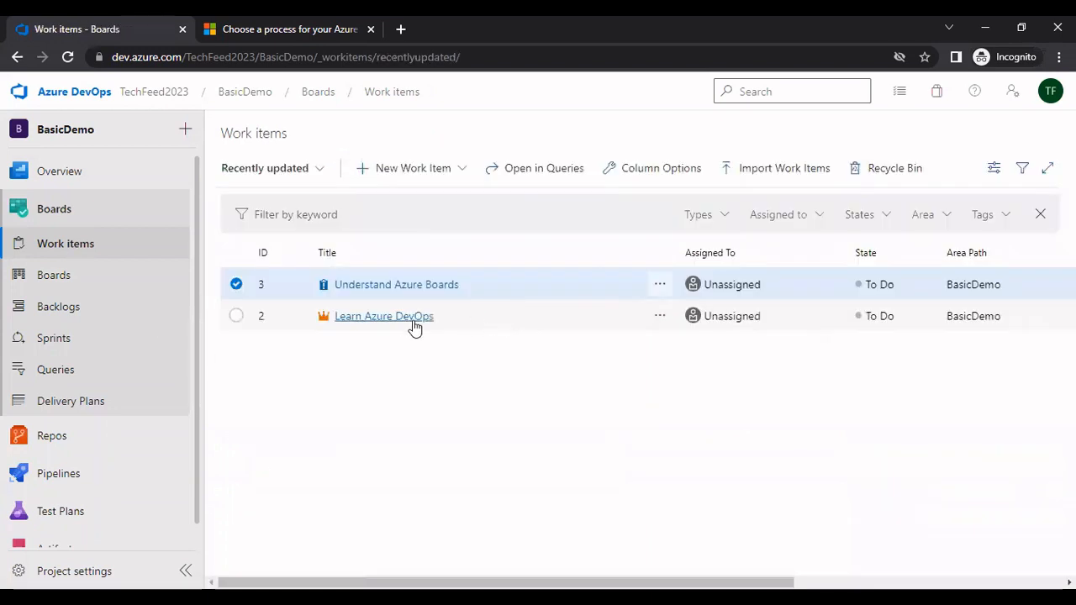
left_click(398, 317)
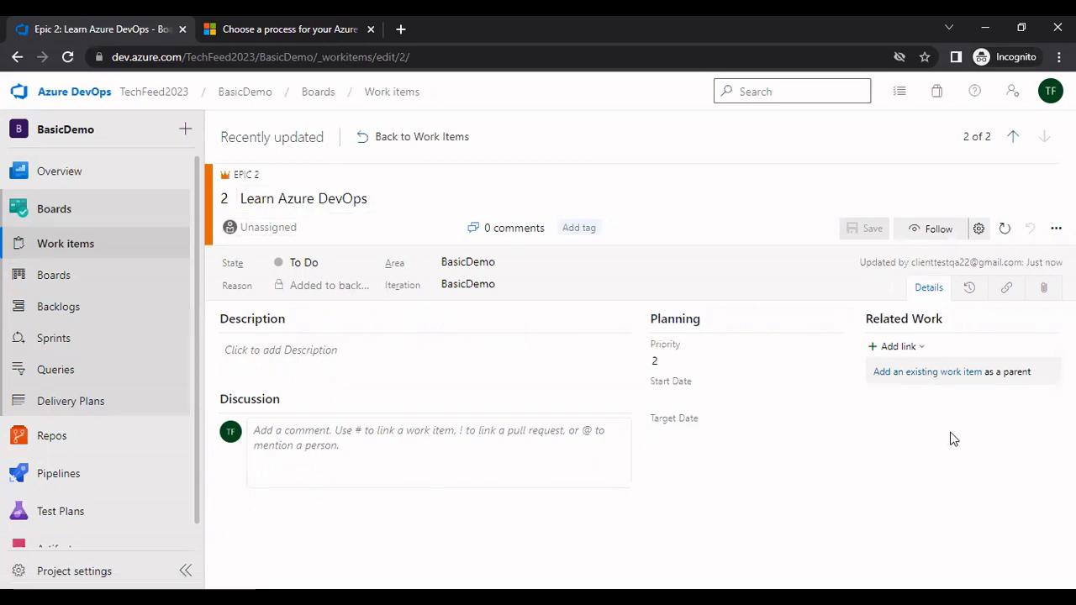
- Link the existing issue Understand Azure Boards as a child of the Learn Azure DevOps epic and save the epic
left_click(921, 374)
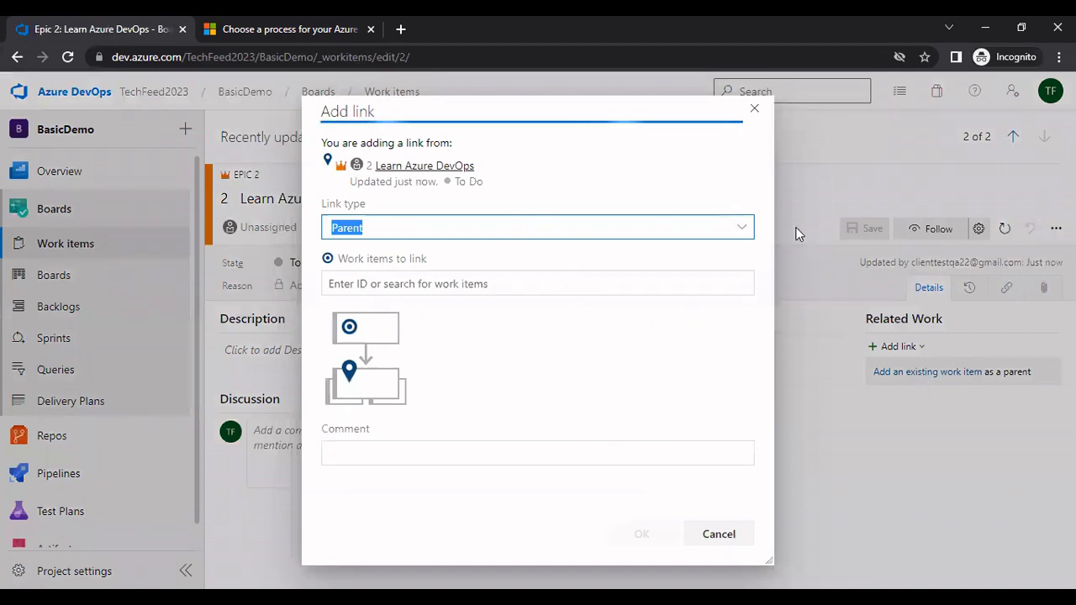
left_click(742, 228)
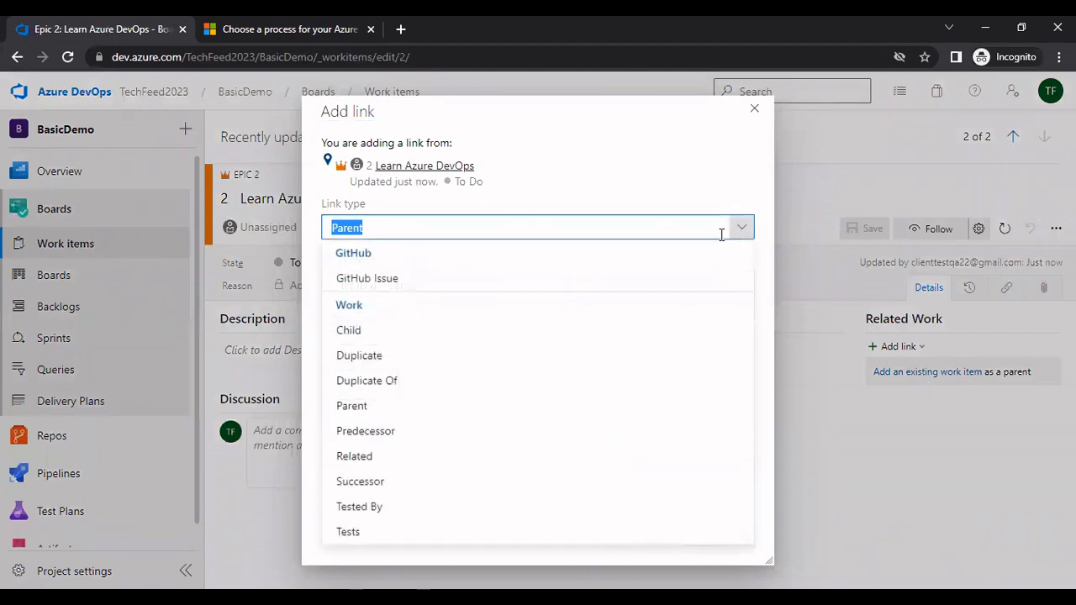
left_click(363, 330)
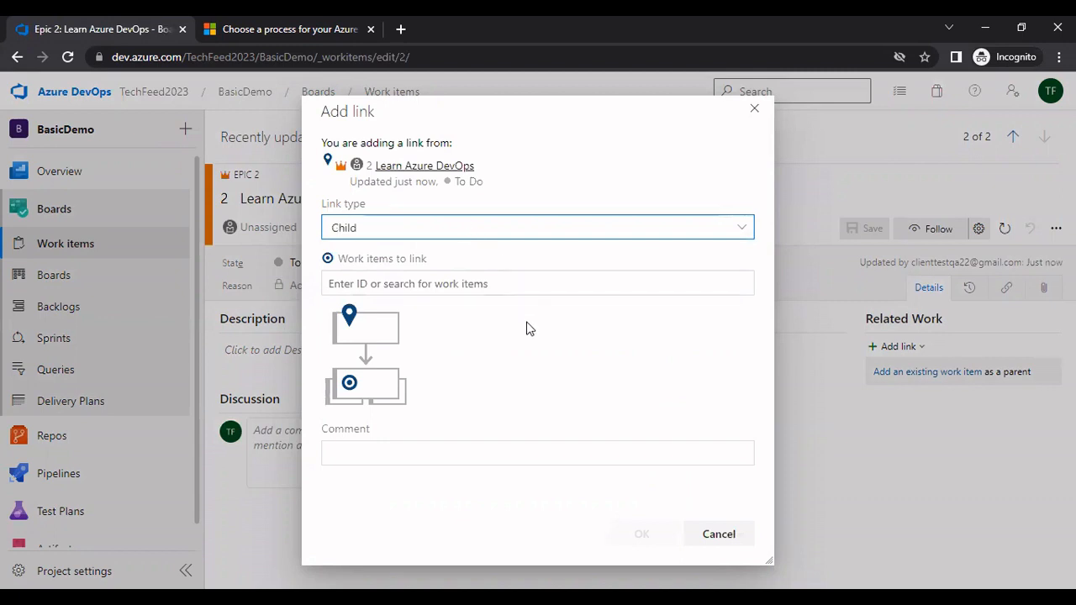
left_click(471, 284)
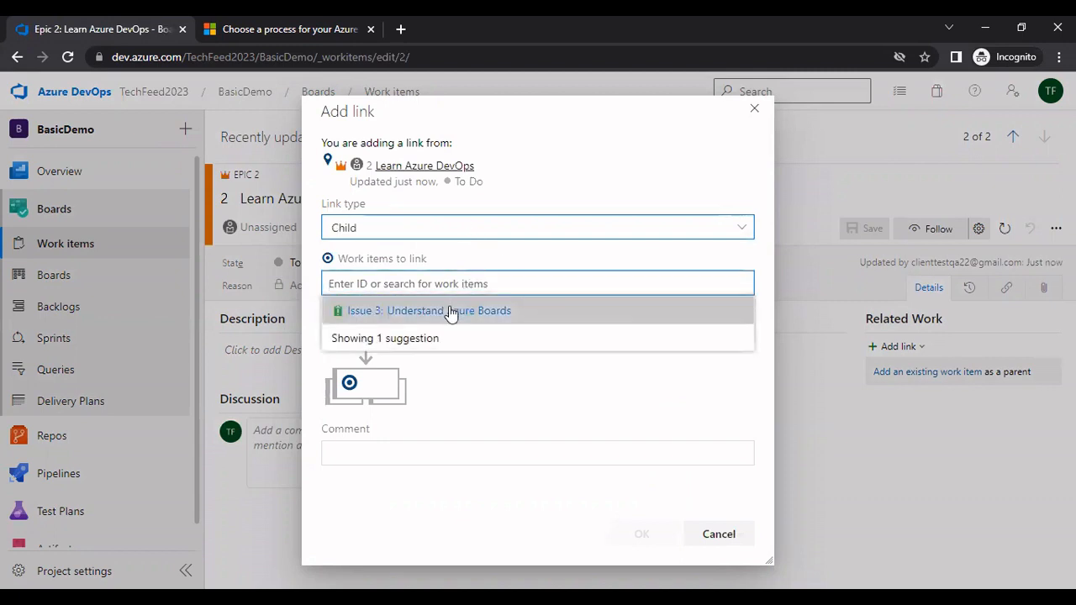
left_click(447, 311)
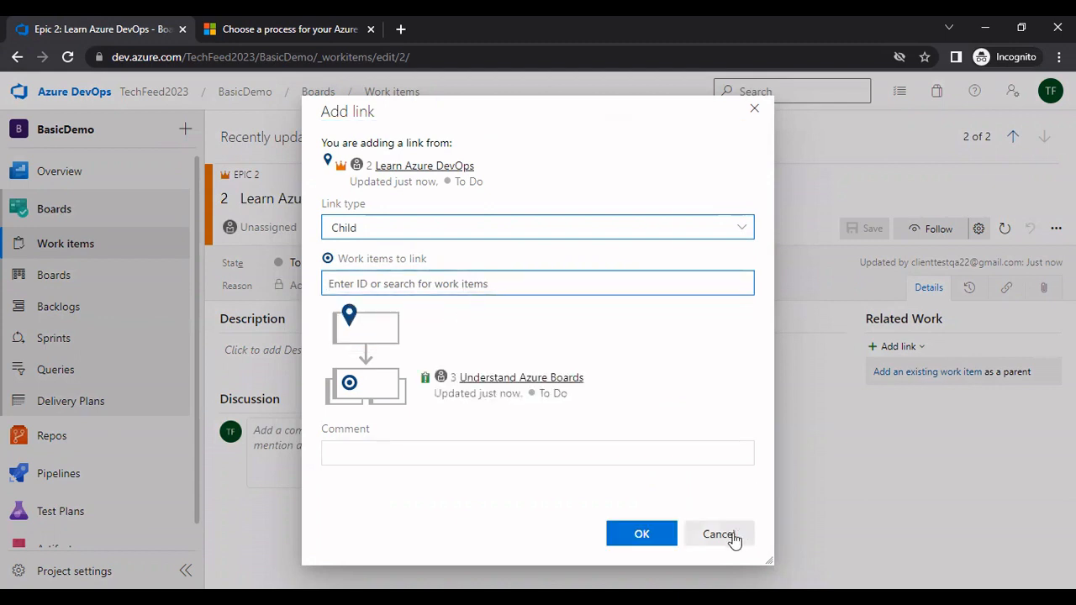
left_click(647, 536)
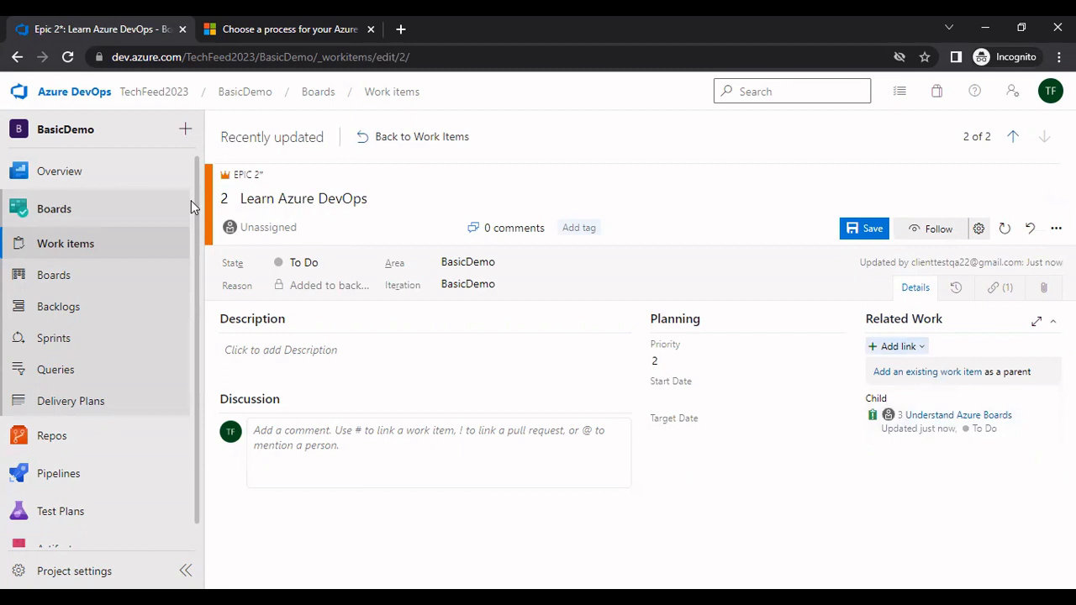
left_click(71, 244)
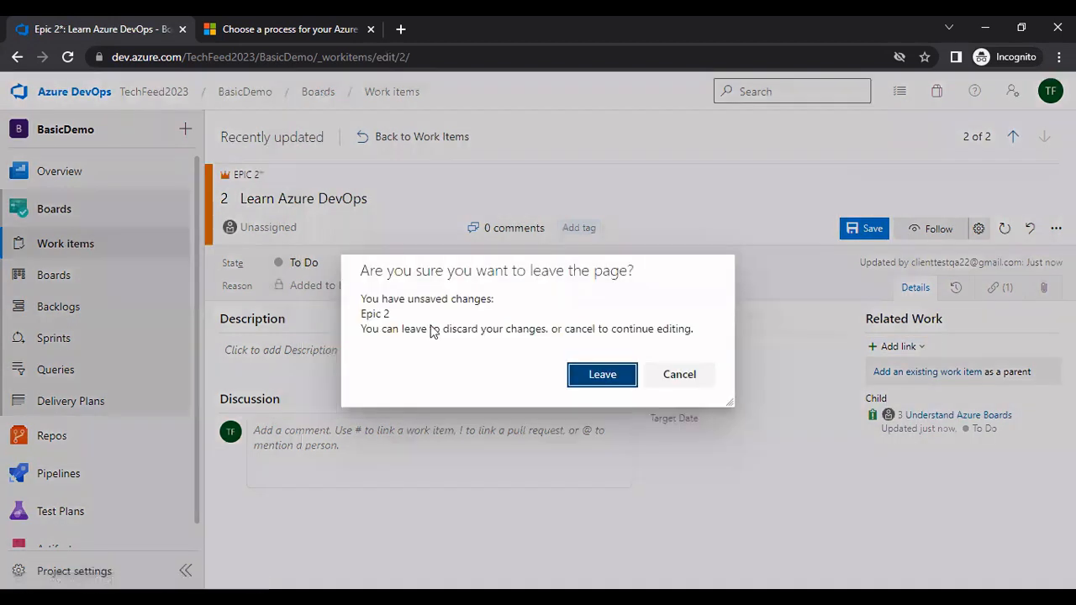
left_click(678, 385)
left_click(866, 231)
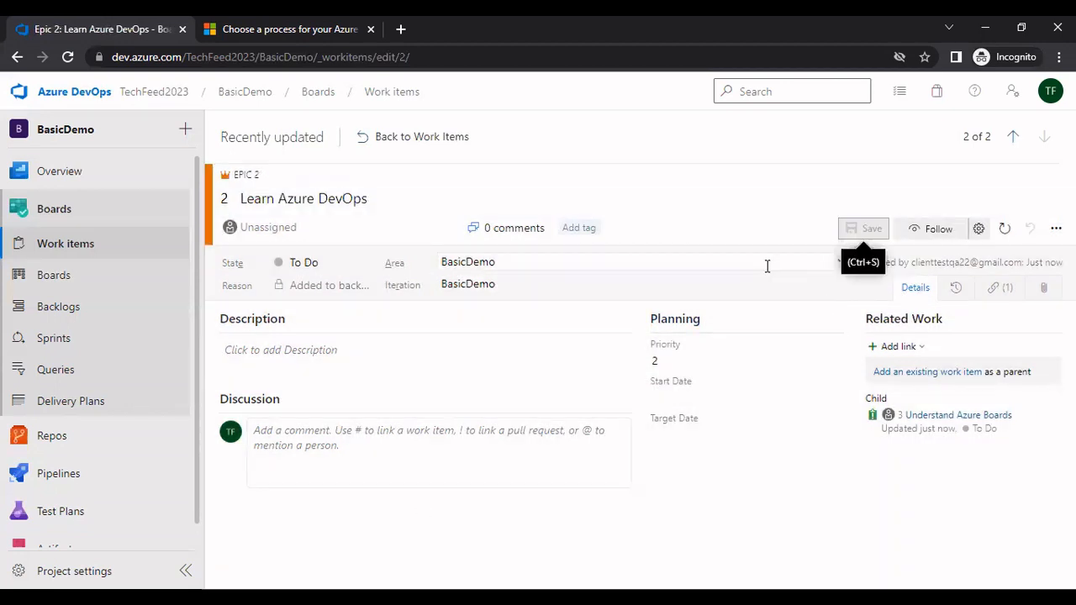
- Open the Understand Azure Boards issue from the work items list and view its available area paths
left_click(54, 284)
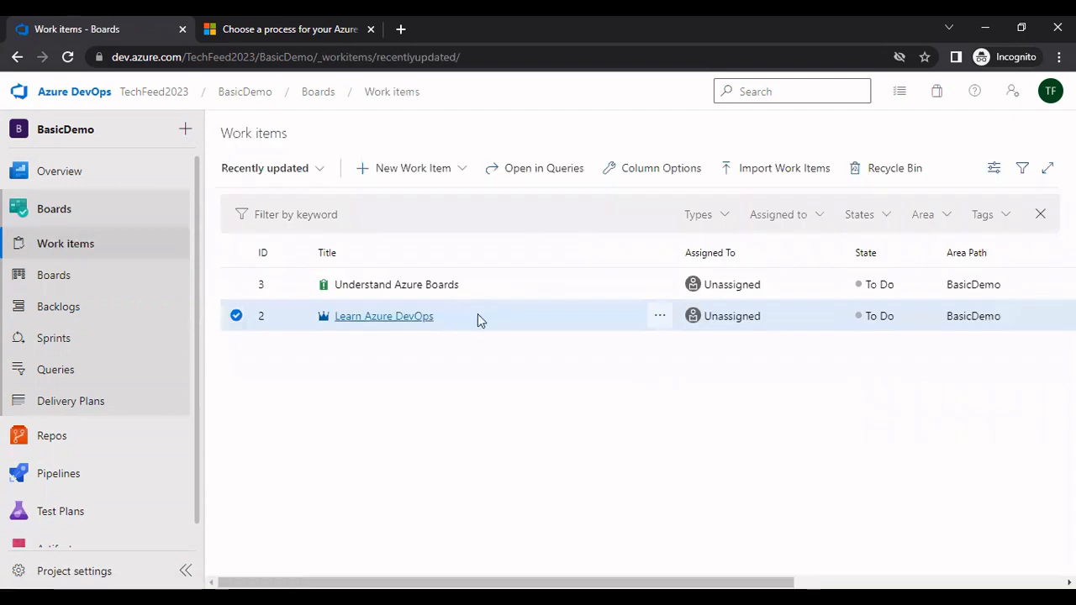
left_click(376, 290)
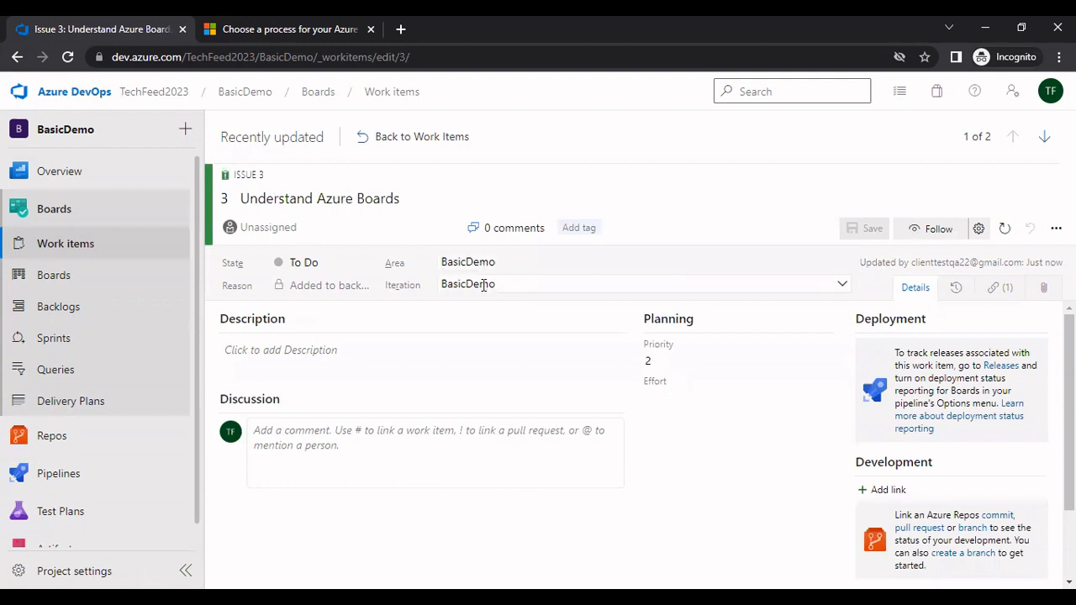
left_click(840, 264)
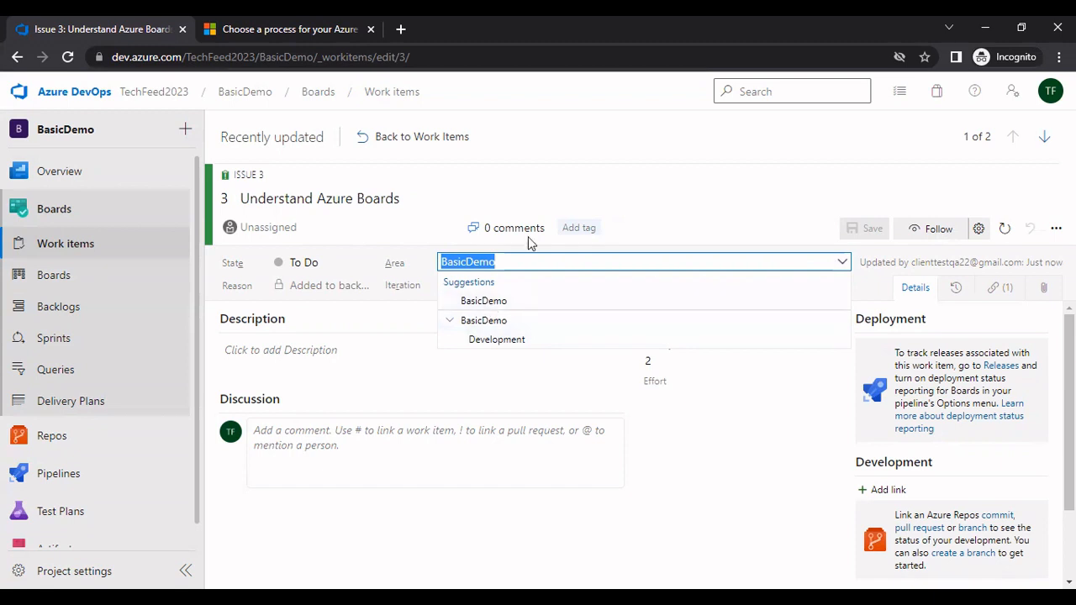
left_click(689, 207)
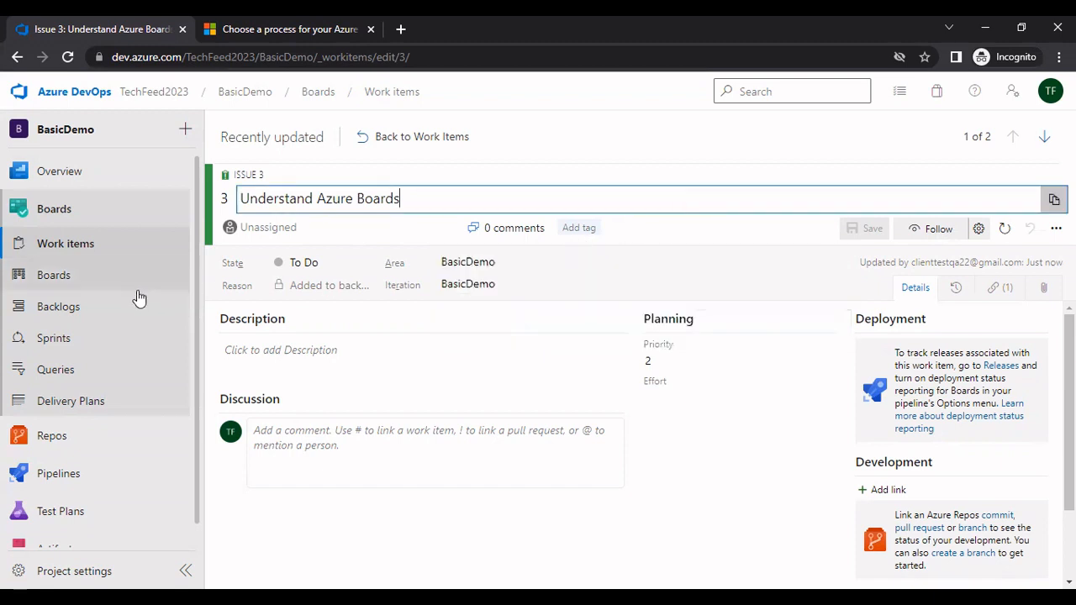
- Open the BasicDemo Team board and move the Understand Azure Boards issue from To Do to Doing
left_click(59, 284)
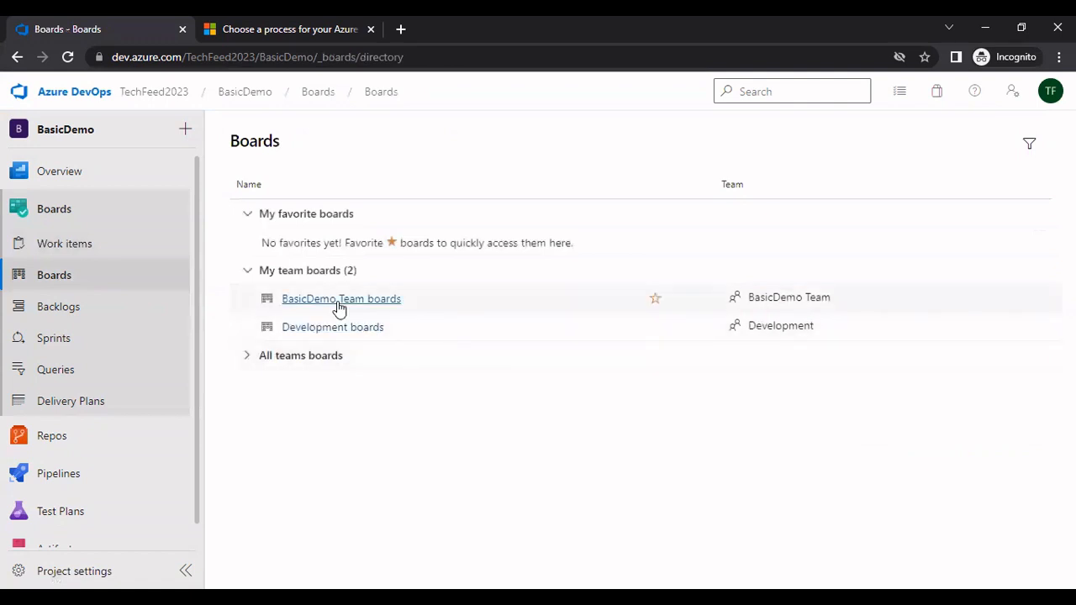
left_click(337, 302)
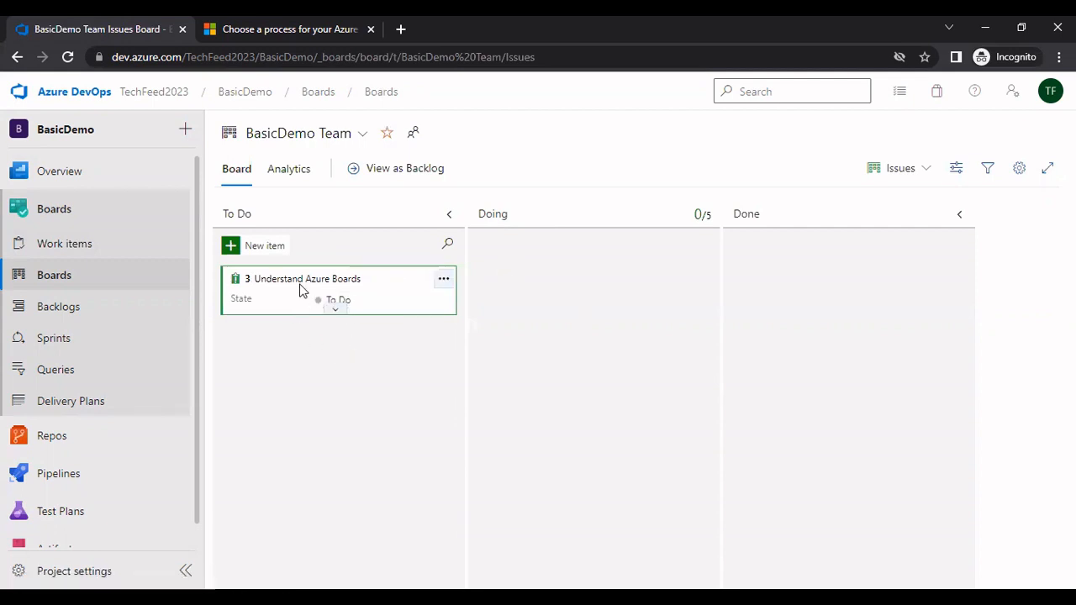
left_click_drag(282, 284, 539, 280)
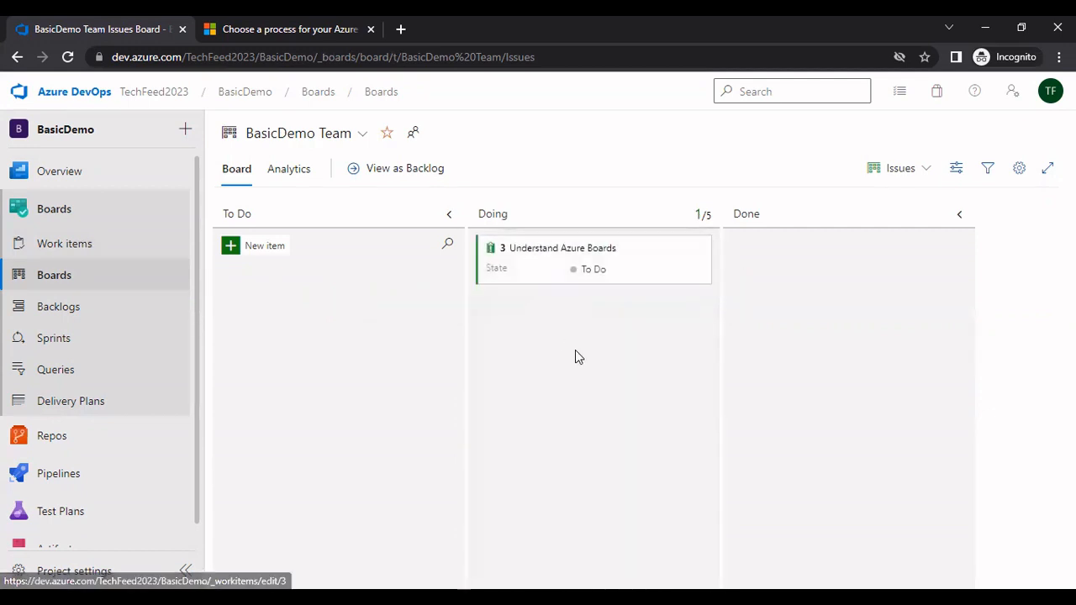
- Assign the Understand Azure Boards issue to the signed-in account, then save and close it
left_click(535, 249)
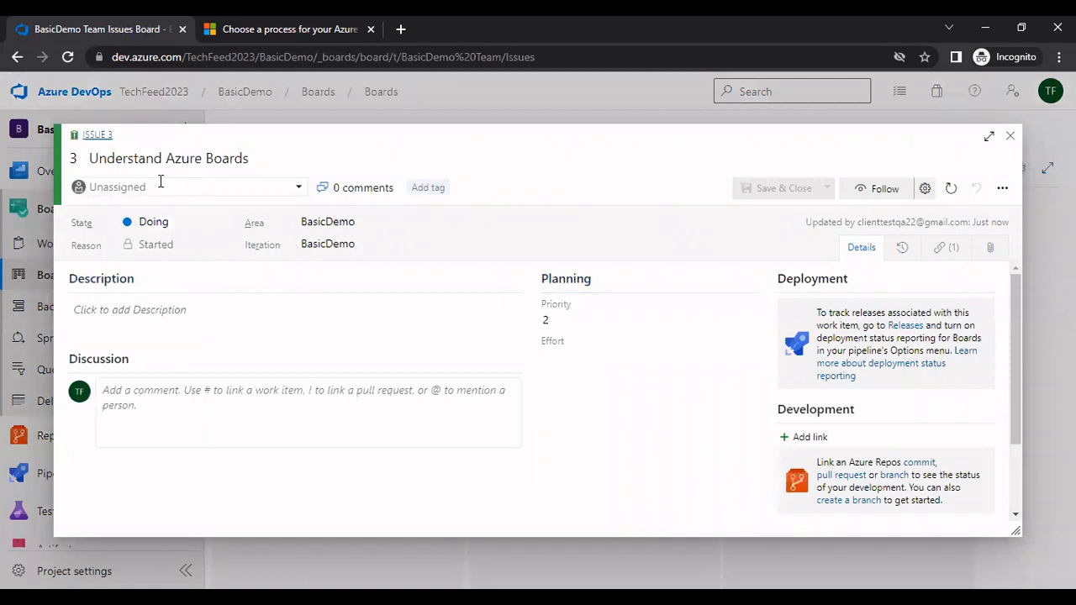
left_click(161, 183)
left_click(156, 218)
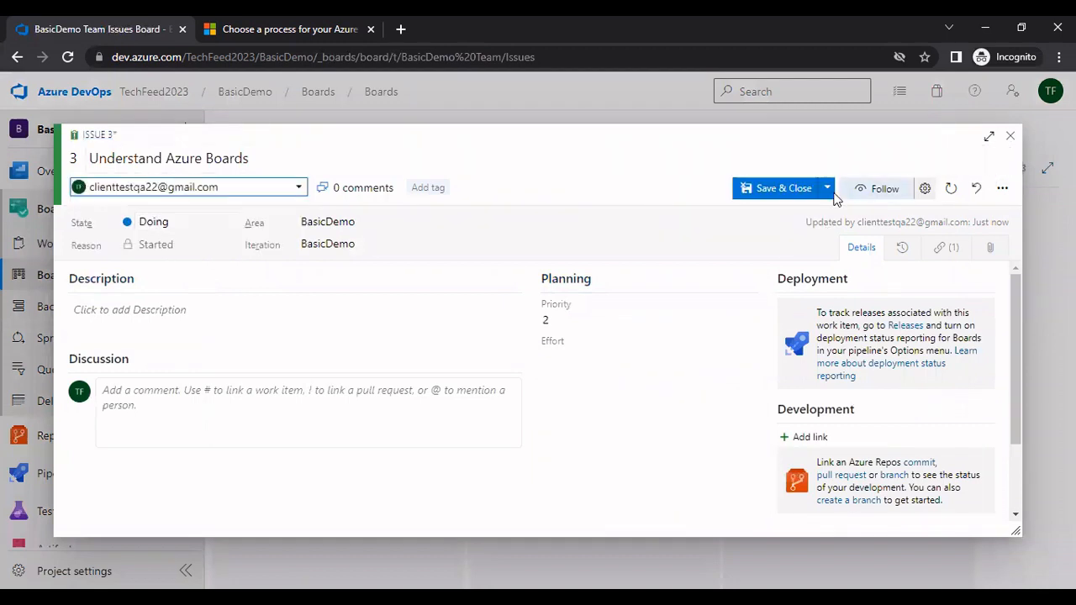
left_click(774, 193)
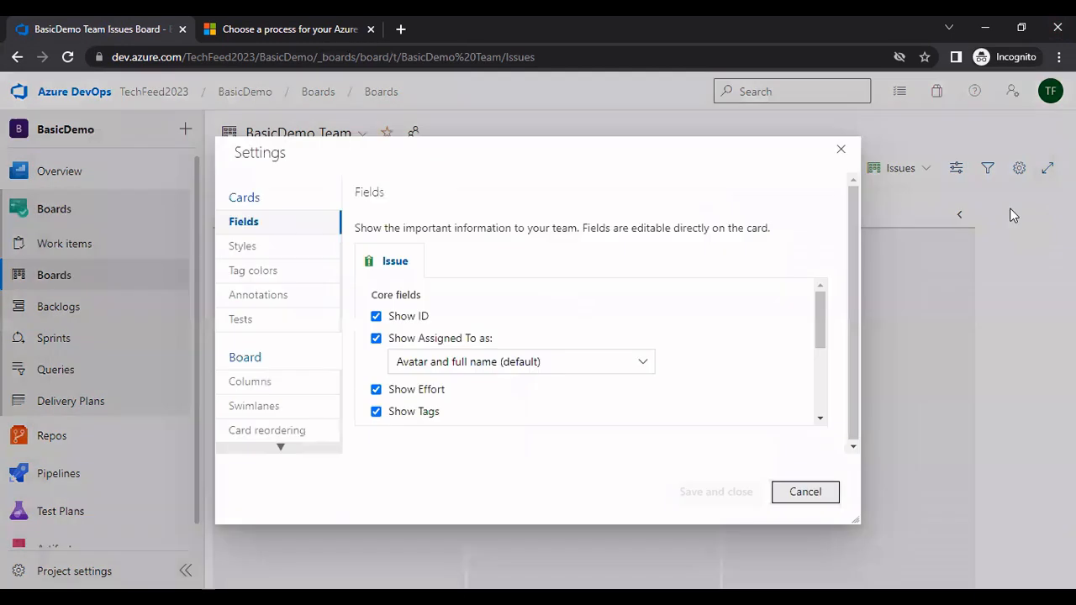
- Add a column named On Hold between To Do and Doing on the team board and move the Understand Azure Boards issue into it
scroll(282, 338, "down", 2)
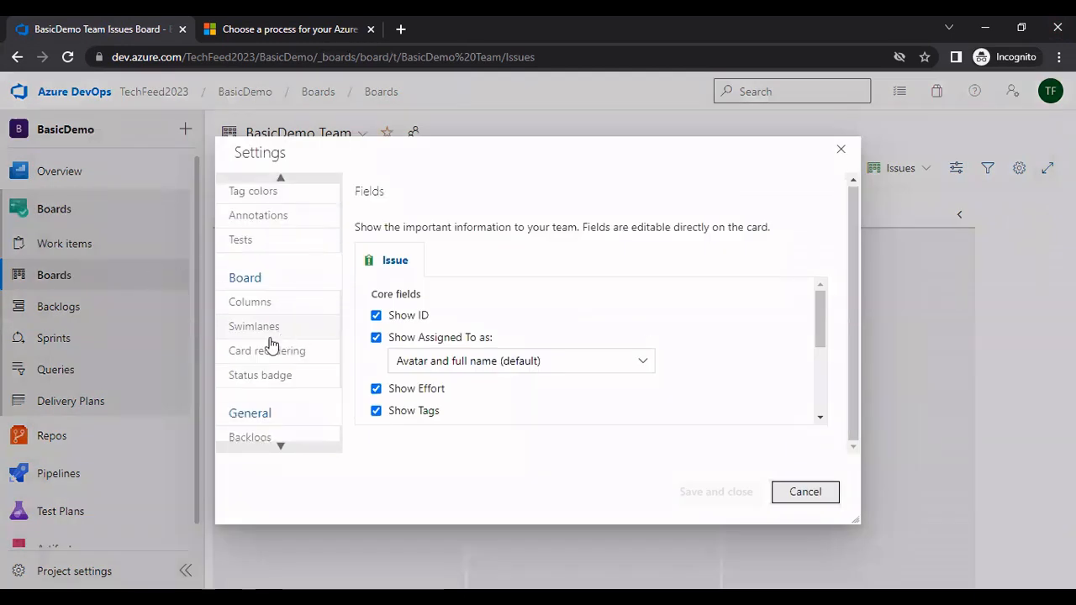
left_click(252, 307)
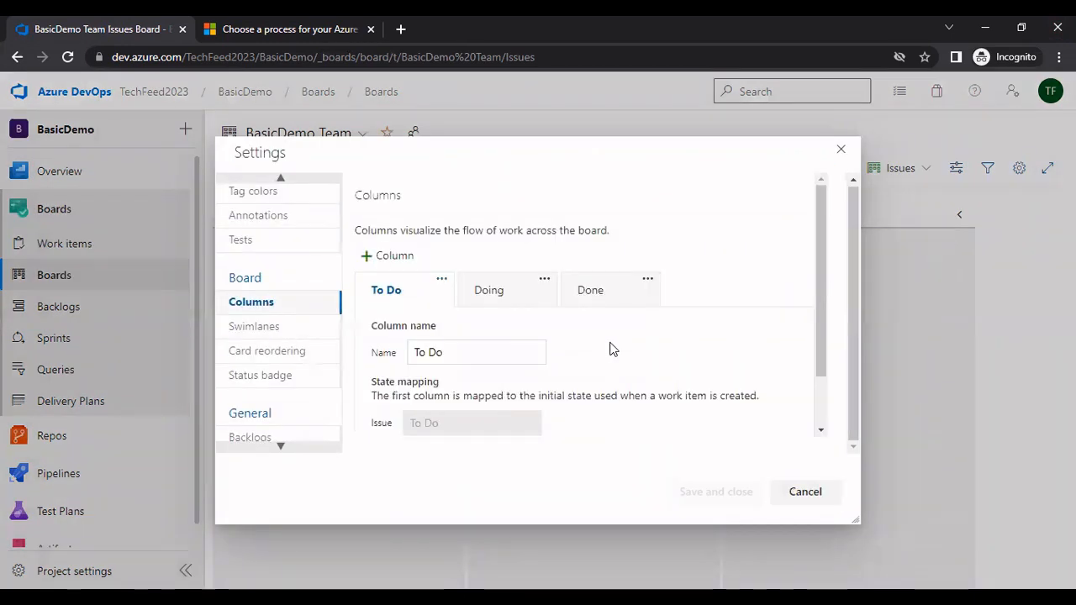
left_click(387, 255)
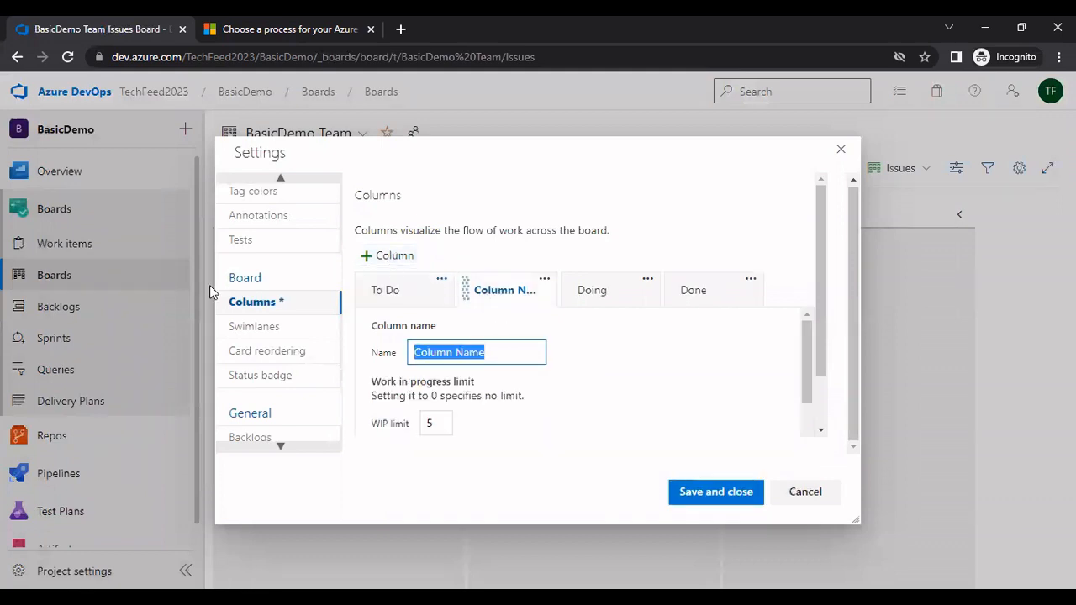
type("On Hold")
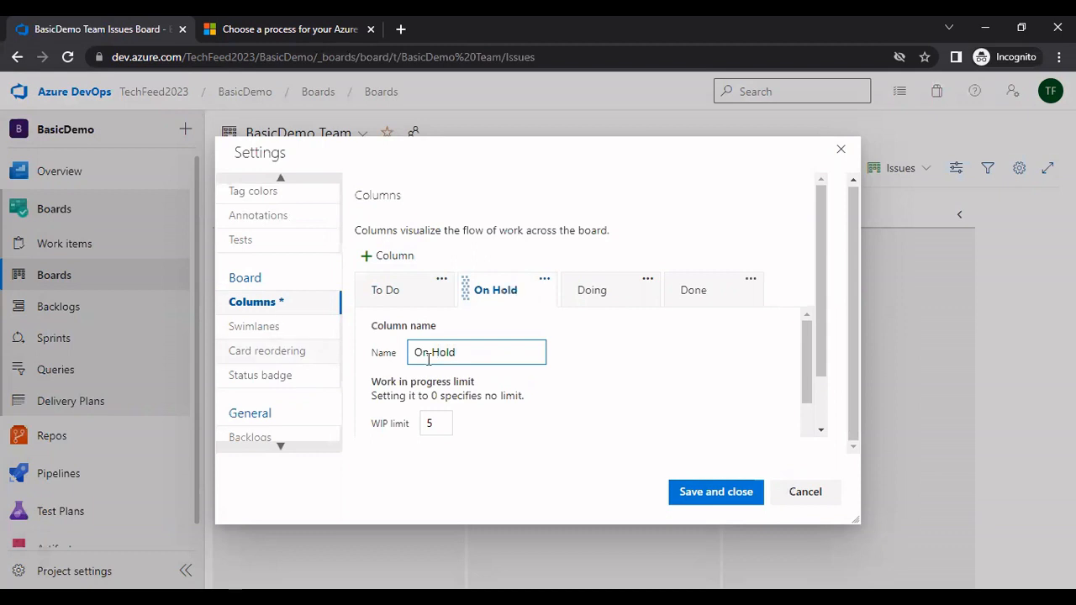
scroll(555, 397, "down", 5)
scroll(555, 396, "down", 2)
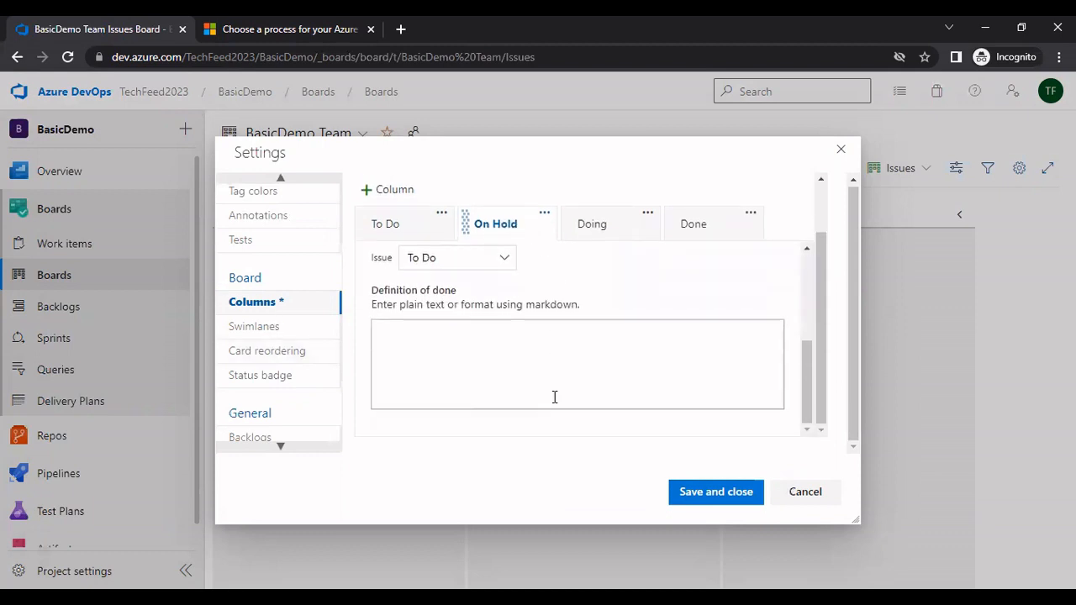
scroll(555, 397, "up", 7)
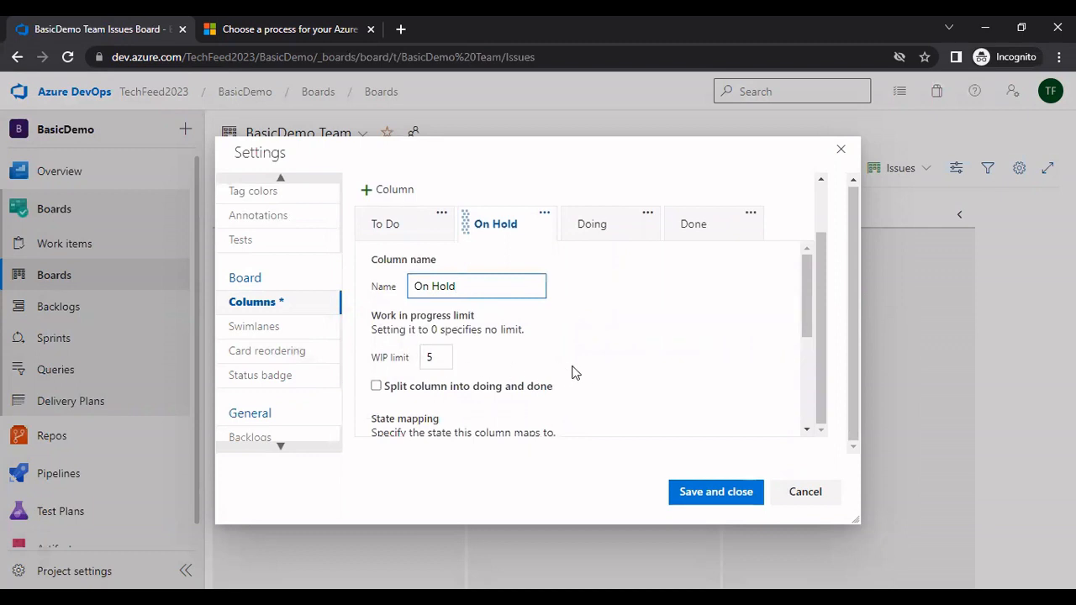
scroll(574, 373, "up", 2)
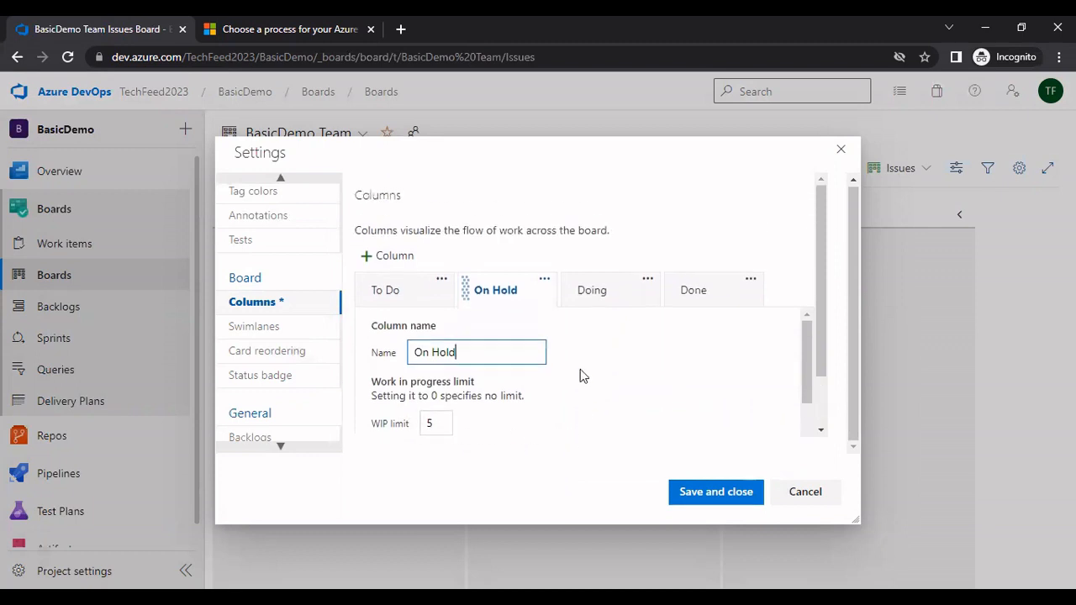
left_click(715, 494)
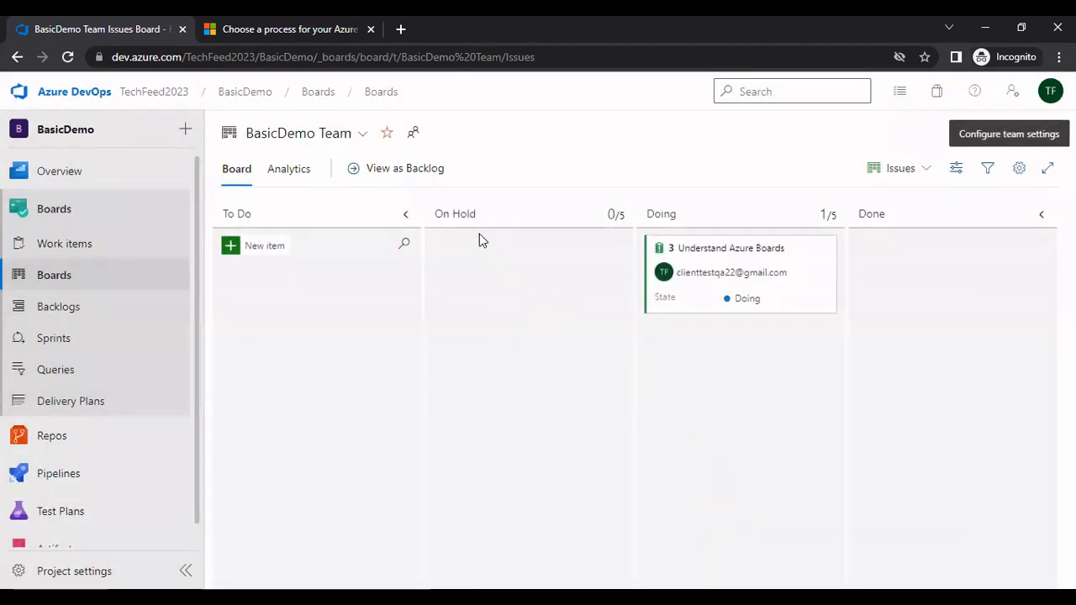
mouse_move(756, 270)
left_click_drag(804, 284, 598, 291)
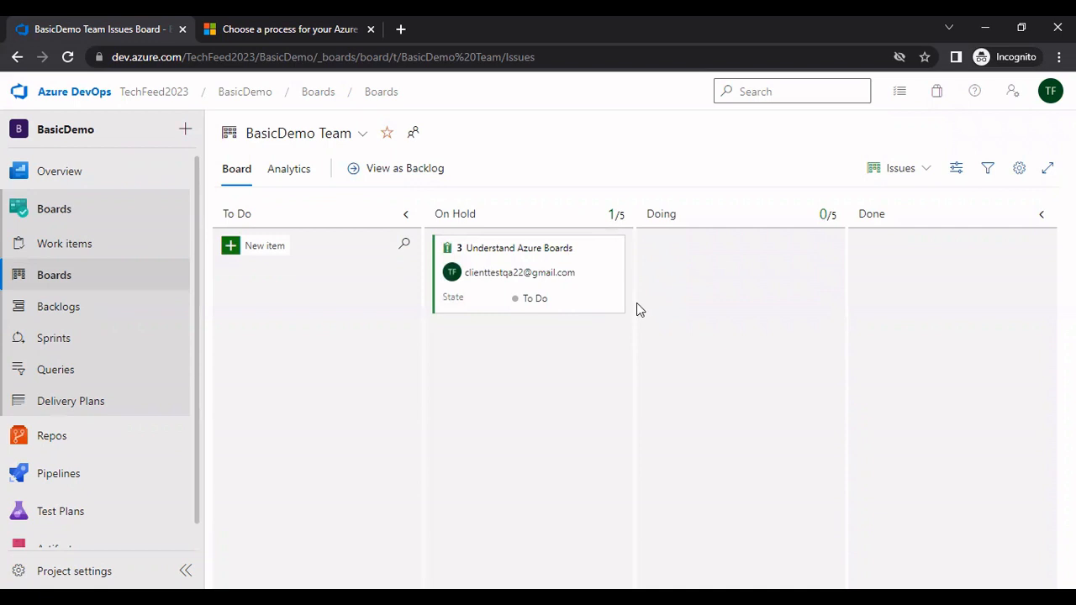
- Add a new issue titled Learn Azure Repo to the To Do column of the board
left_click(265, 256)
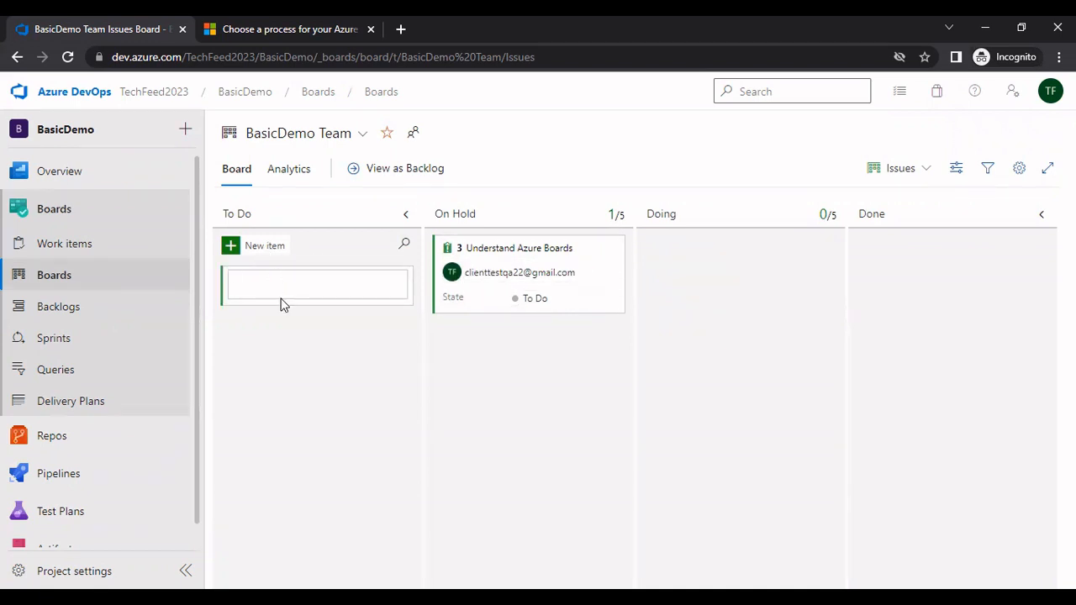
type("Unde")
key("BackSpace")
key("BackSpace")
key("BackSpace")
key("BackSpace")
type("Lea")
left_click(331, 339)
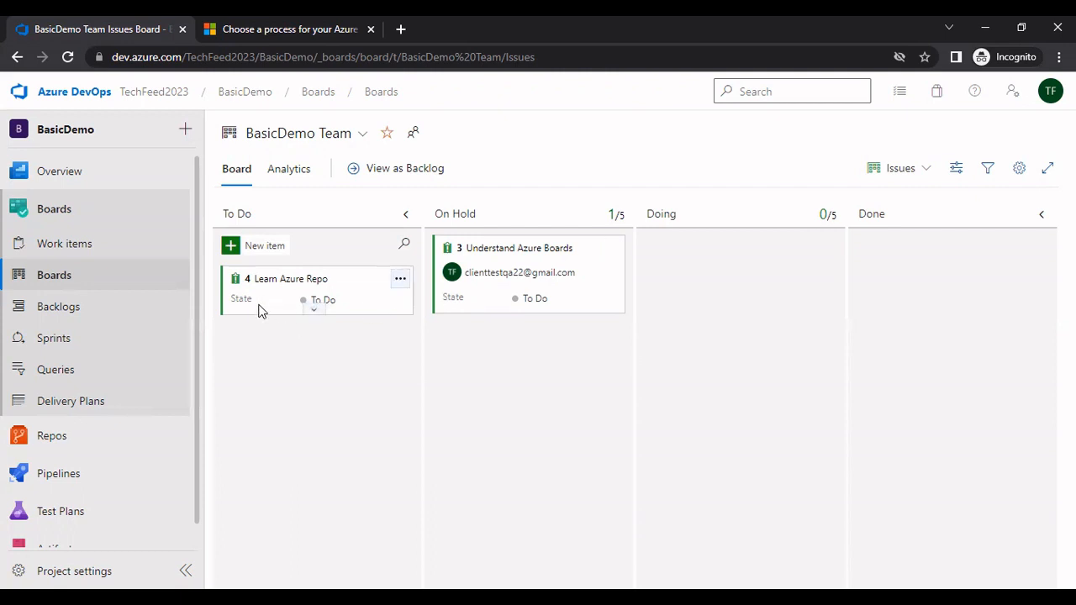
- Add Assigned To and Area Path as additional fields on the board's issue cards and save the settings
left_click(1019, 171)
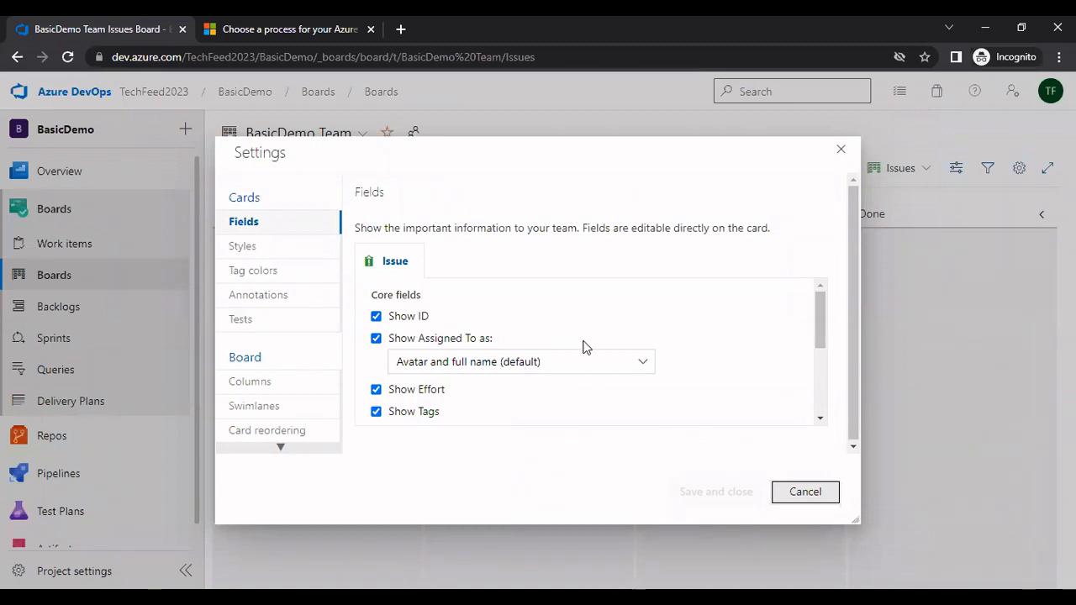
scroll(625, 356, "down", 1)
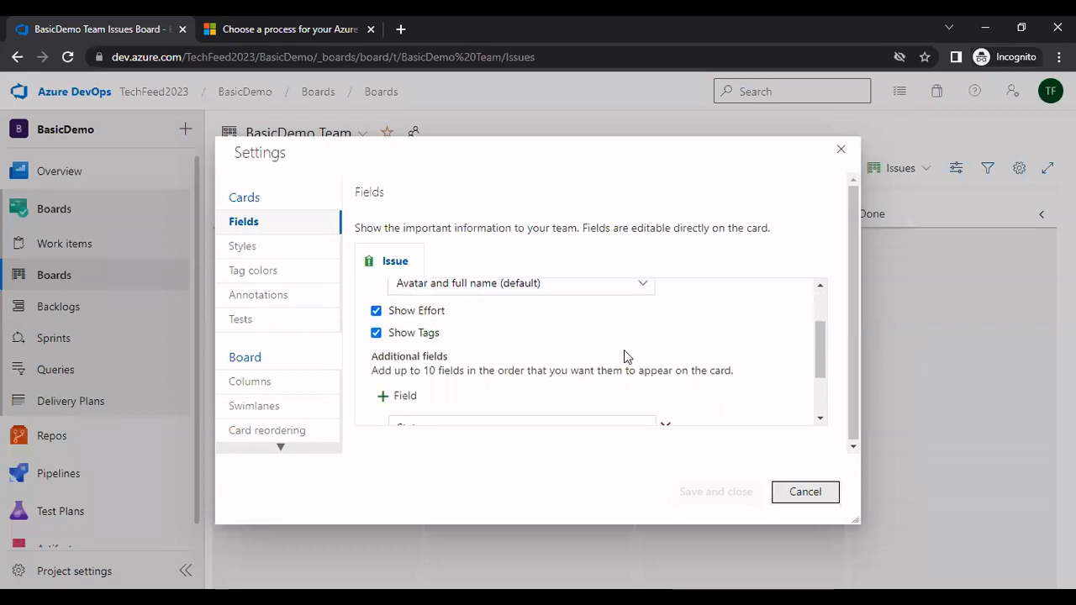
scroll(629, 358, "up", 1)
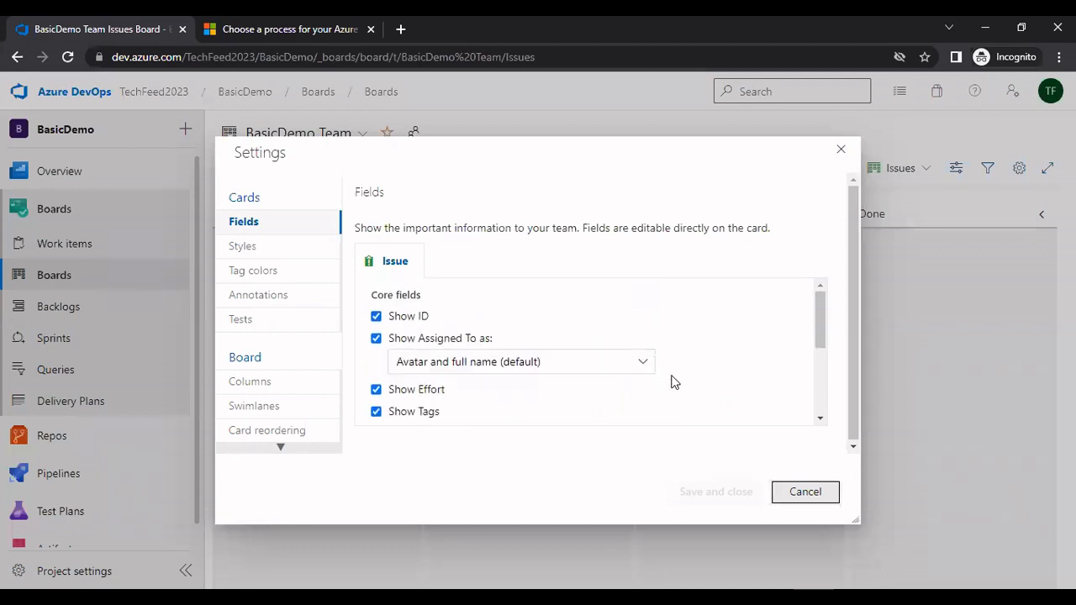
scroll(674, 374, "down", 3)
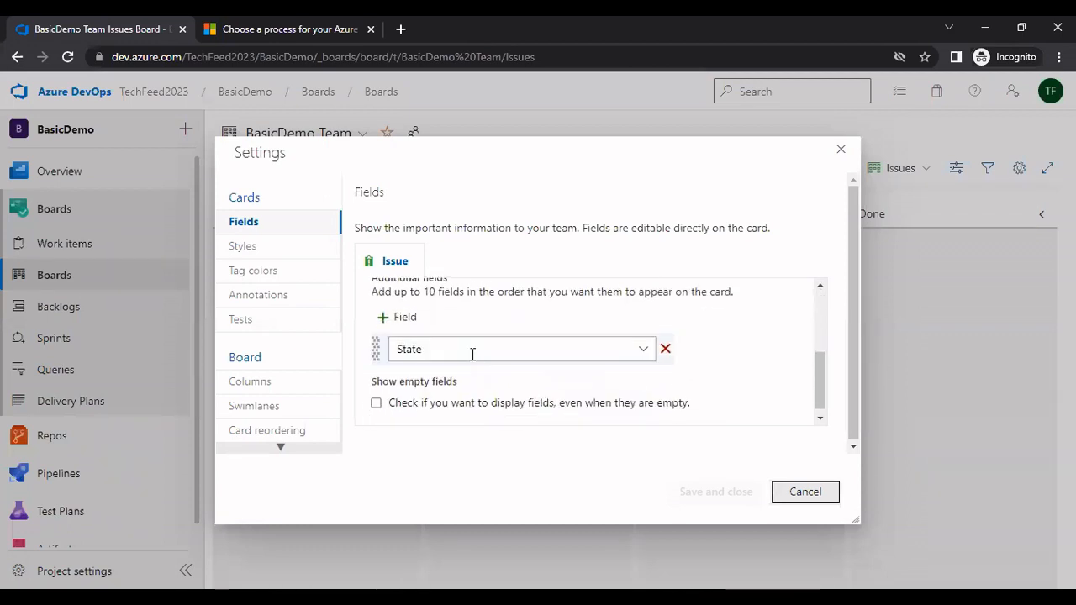
left_click(400, 317)
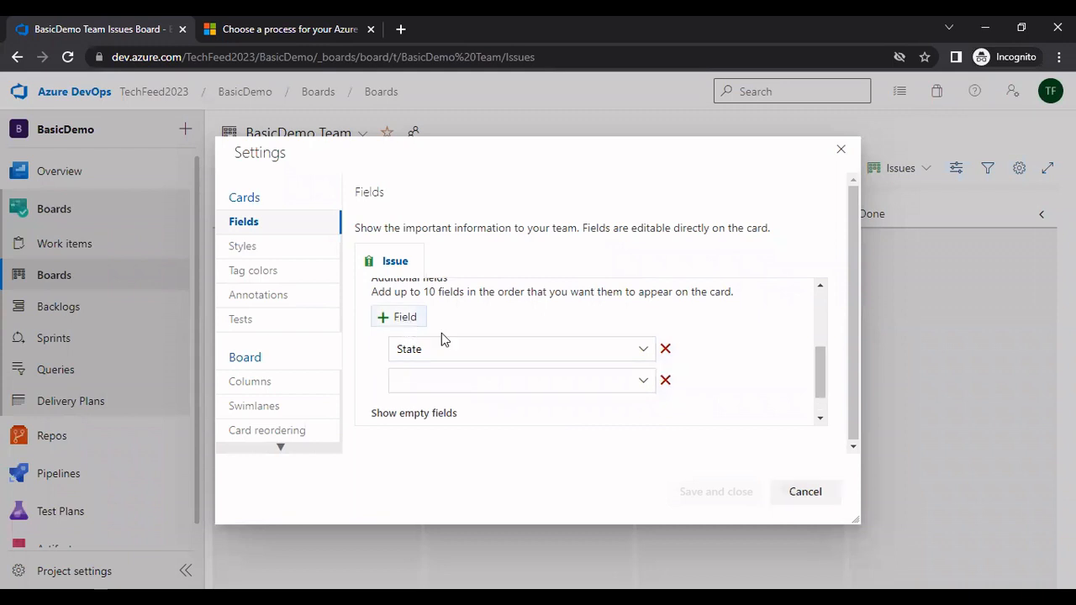
left_click(641, 384)
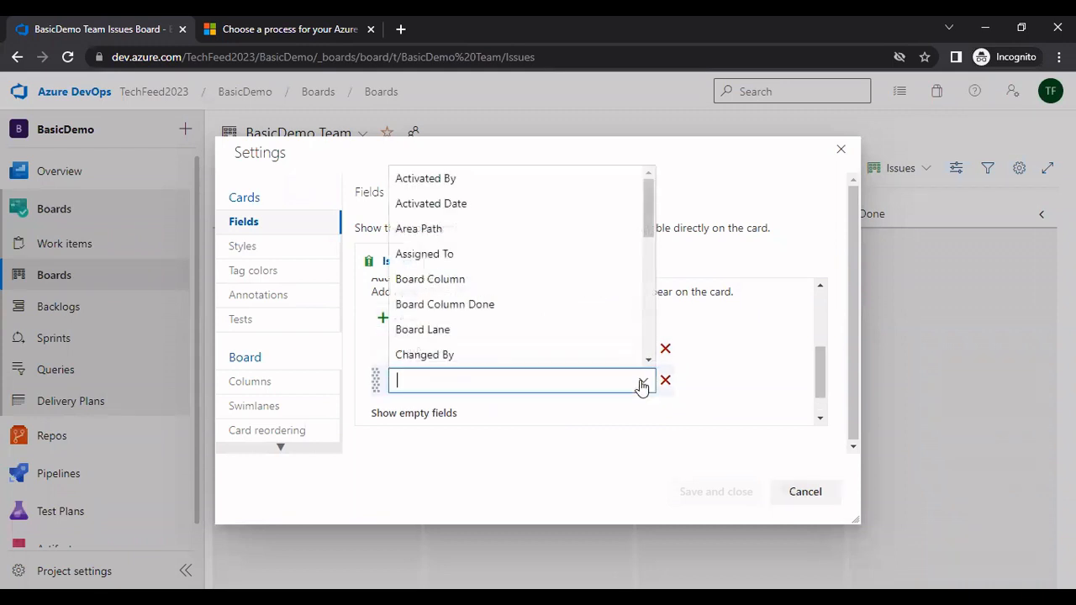
left_click(446, 264)
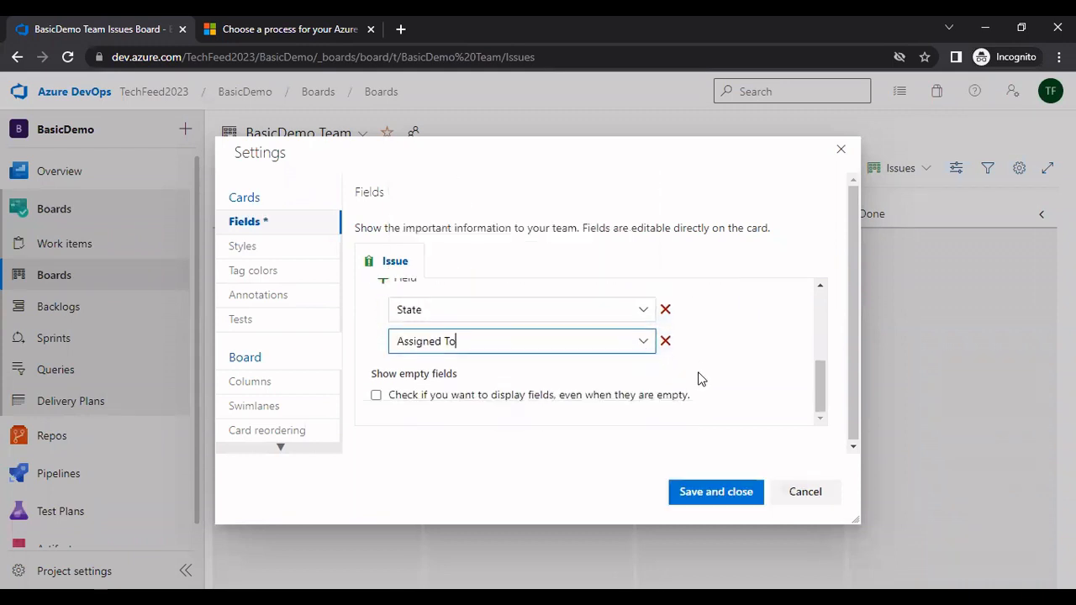
scroll(698, 378, "up", 1)
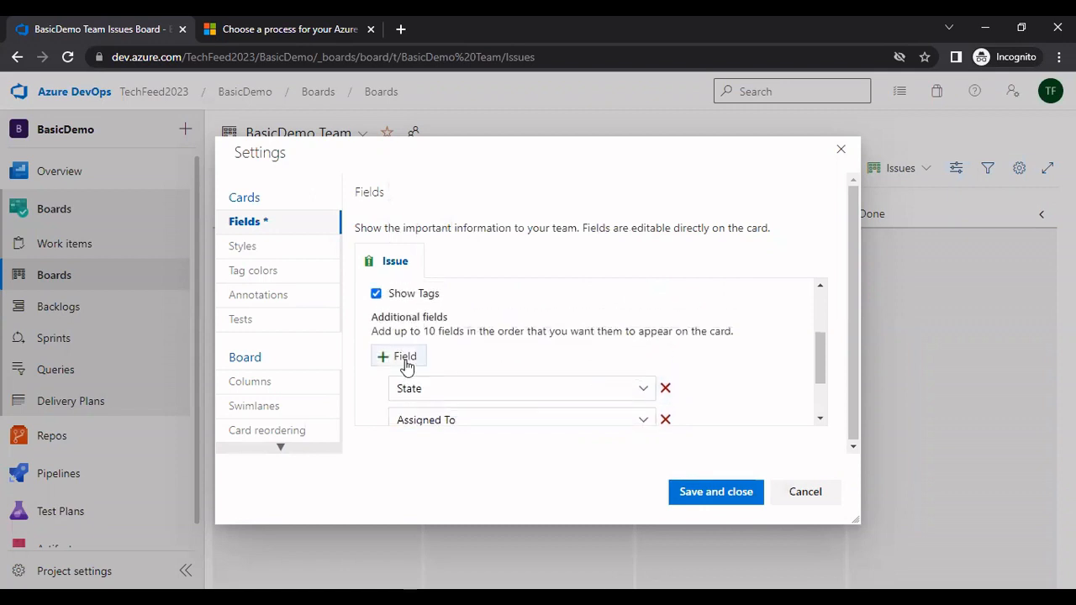
scroll(635, 364, "down", 1)
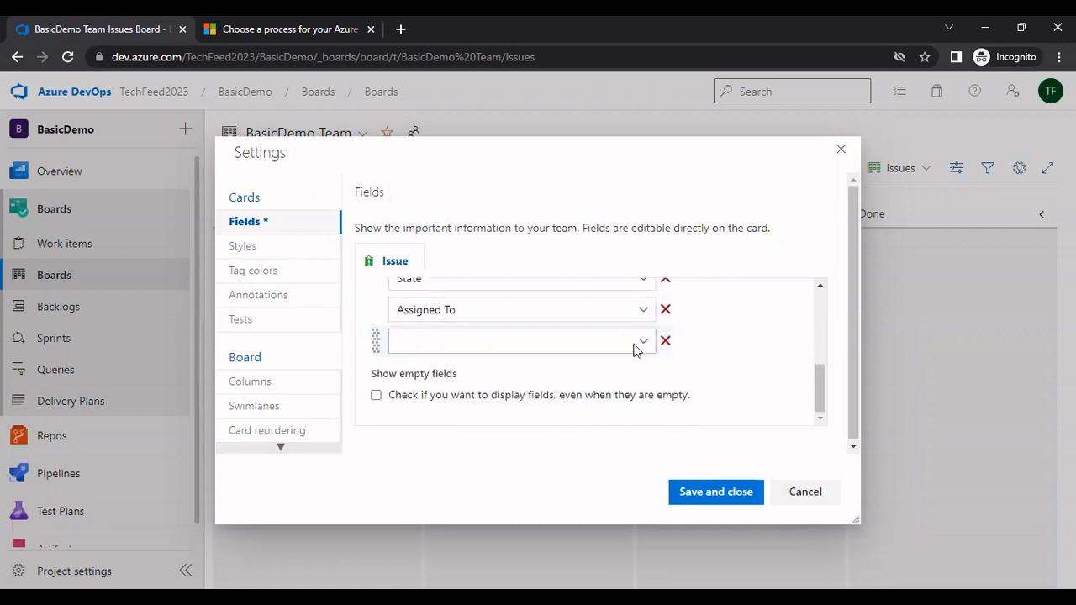
left_click(643, 342)
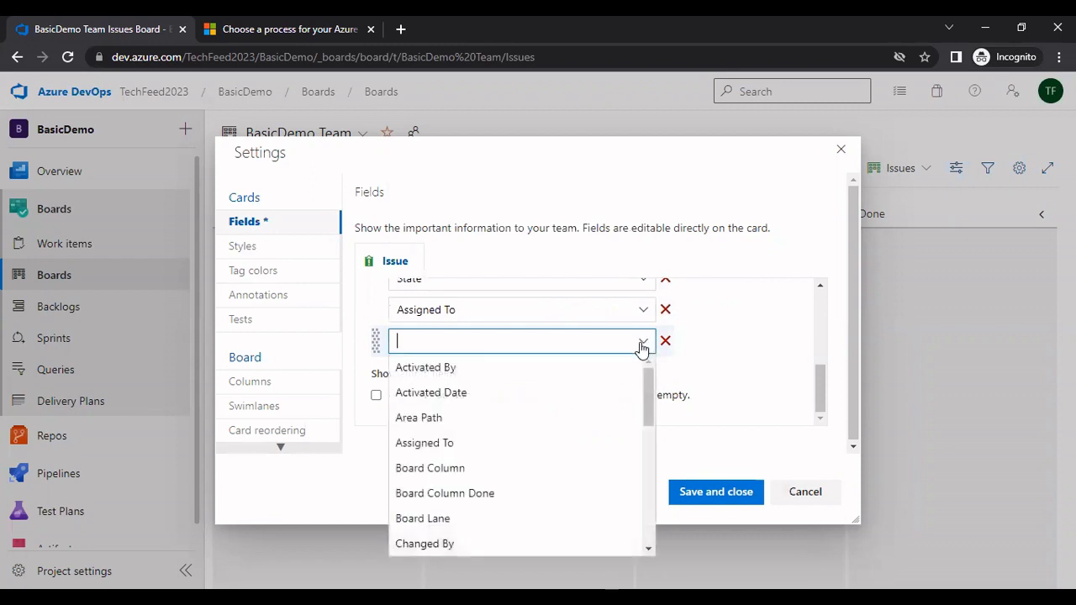
left_click(469, 427)
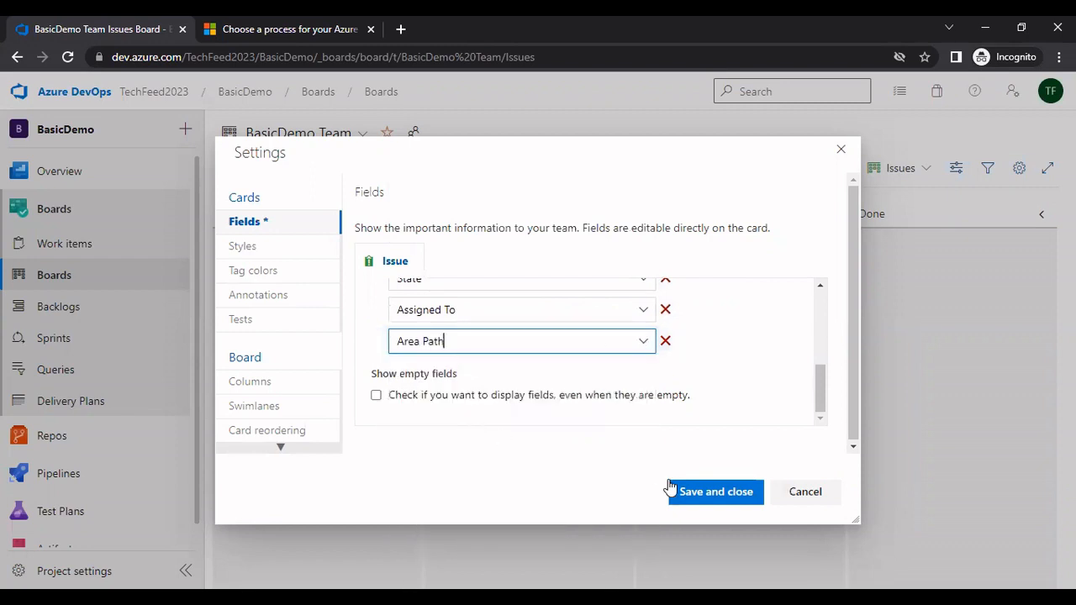
left_click(713, 494)
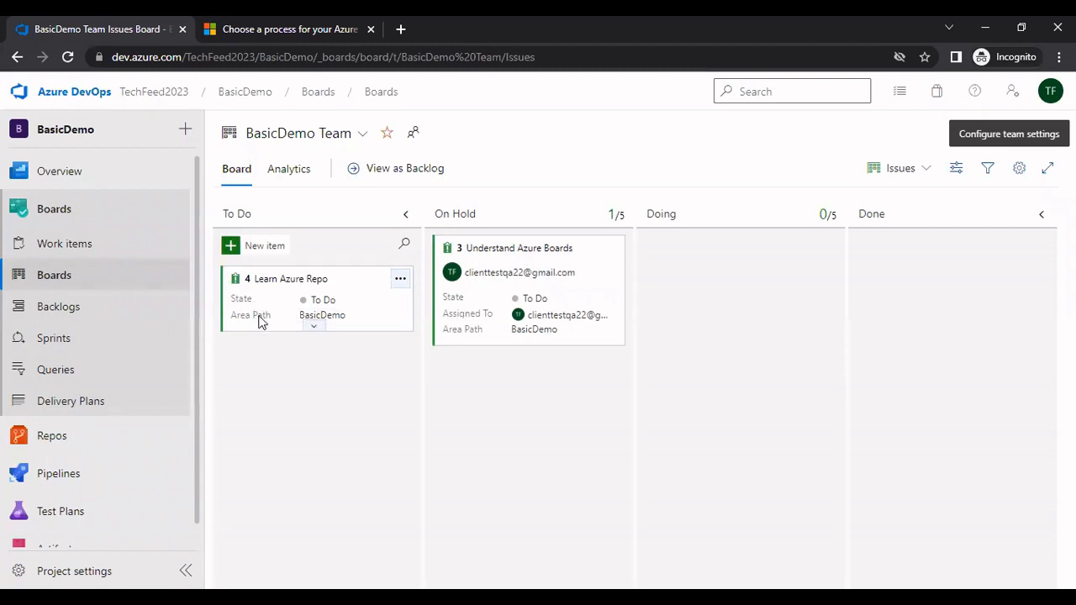
- Expand the Learn Azure Repo card's empty fields and assign the issue to the signed-in account
left_click(309, 329)
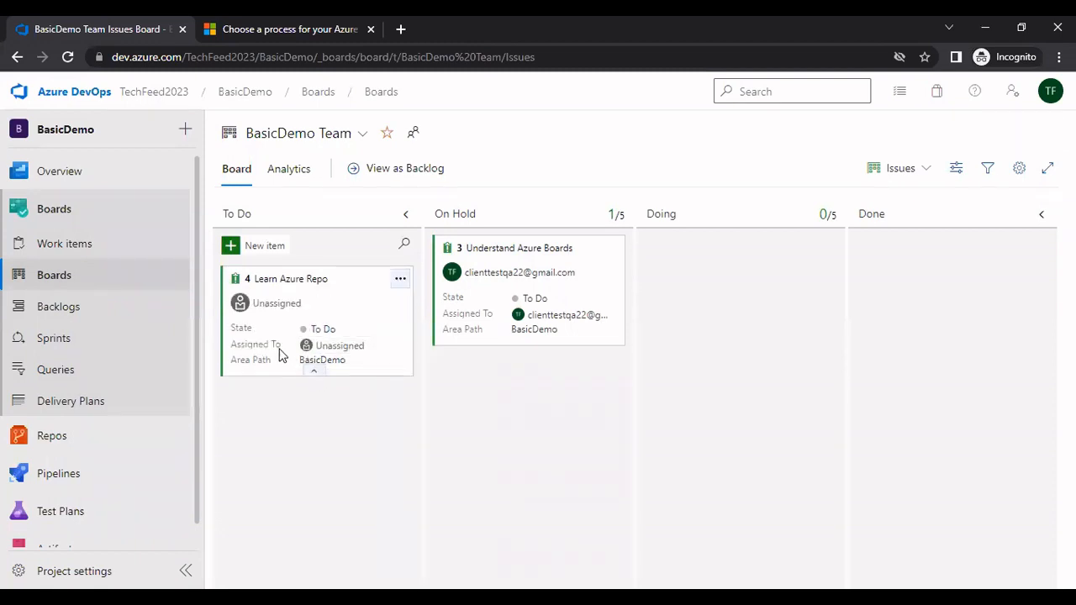
left_click(380, 345)
left_click(348, 402)
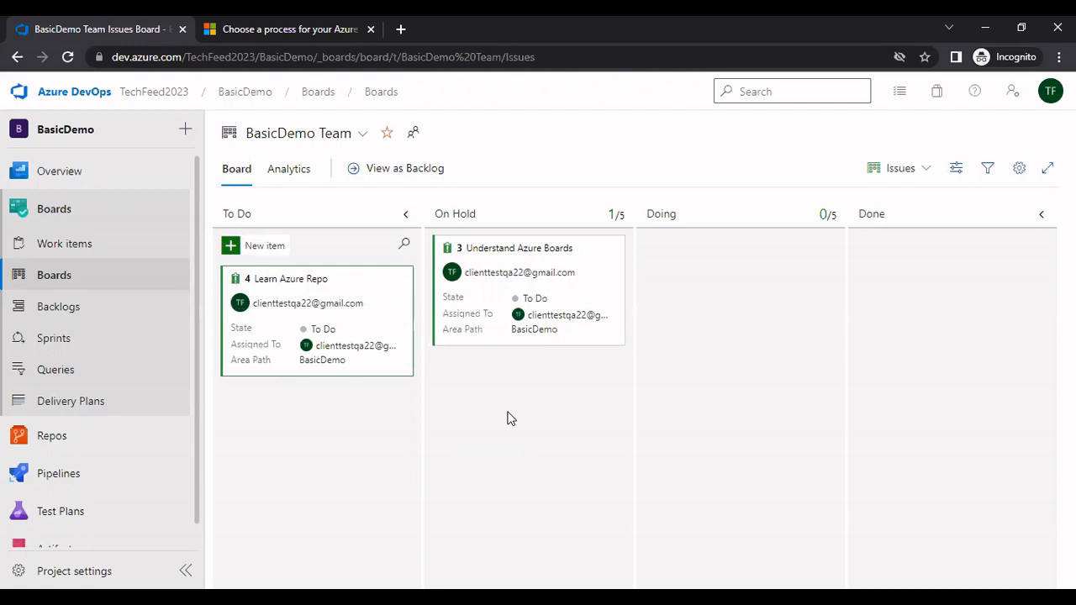
- Examine the styling rule options for the board's cards and the fields available for rule criteria, then discard the unsaved rule
left_click(1020, 170)
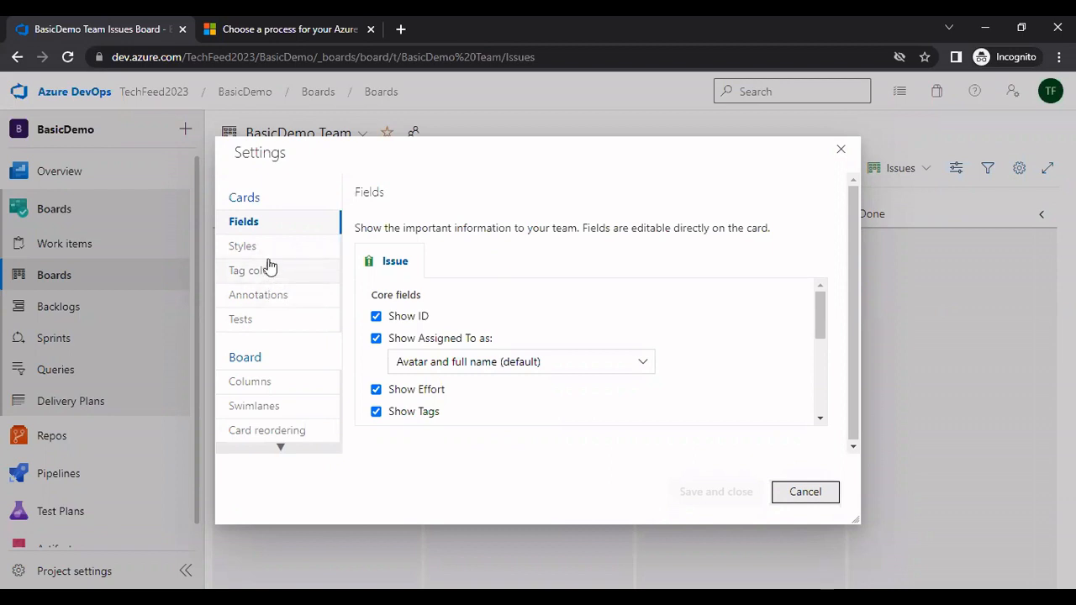
left_click(261, 252)
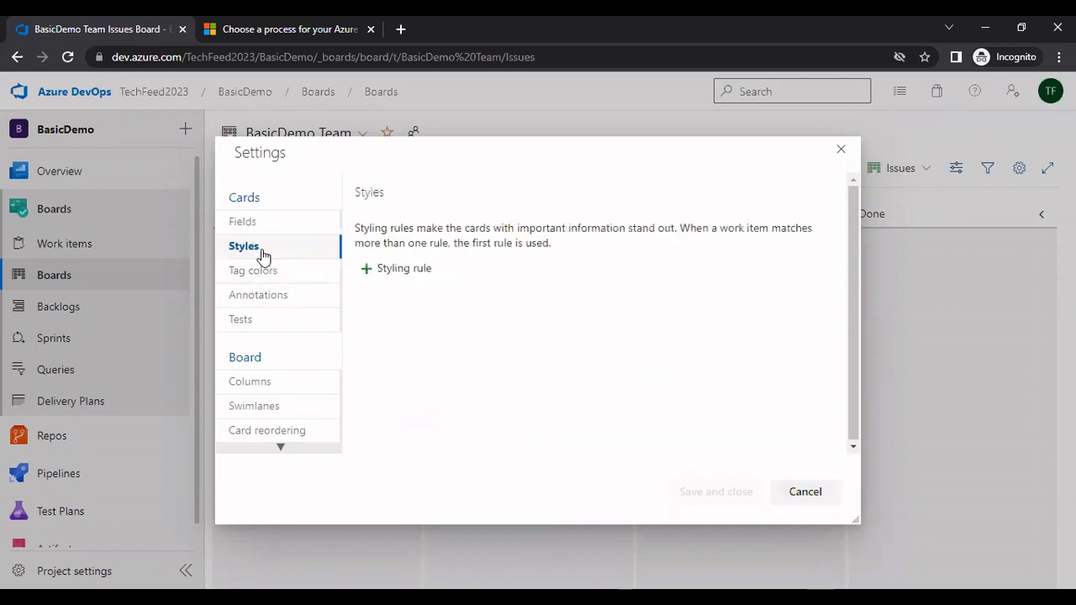
left_click(404, 270)
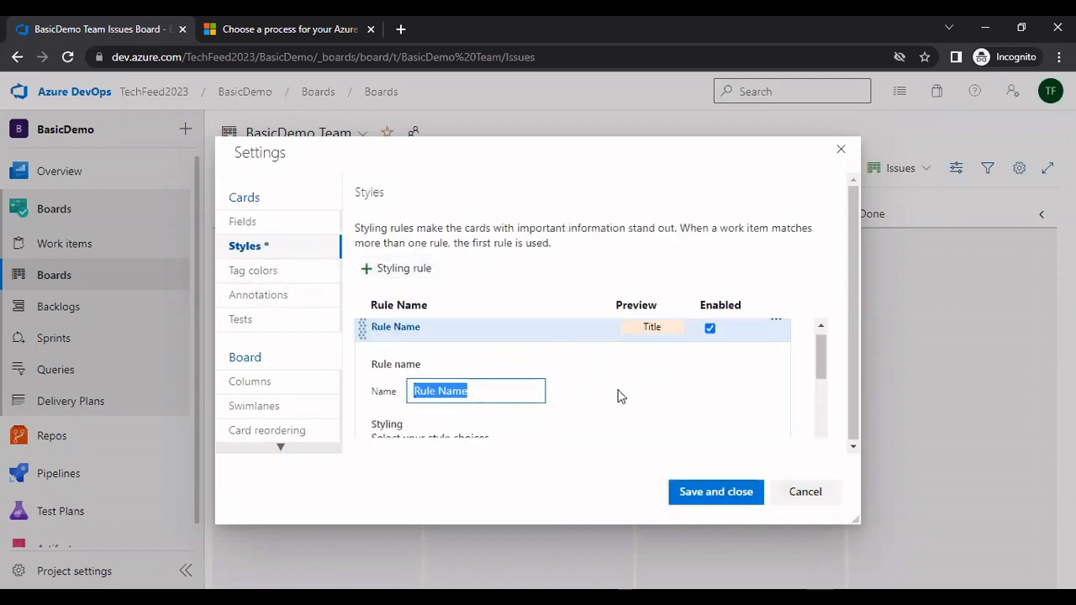
scroll(617, 390, "down", 3)
scroll(616, 390, "up", 3)
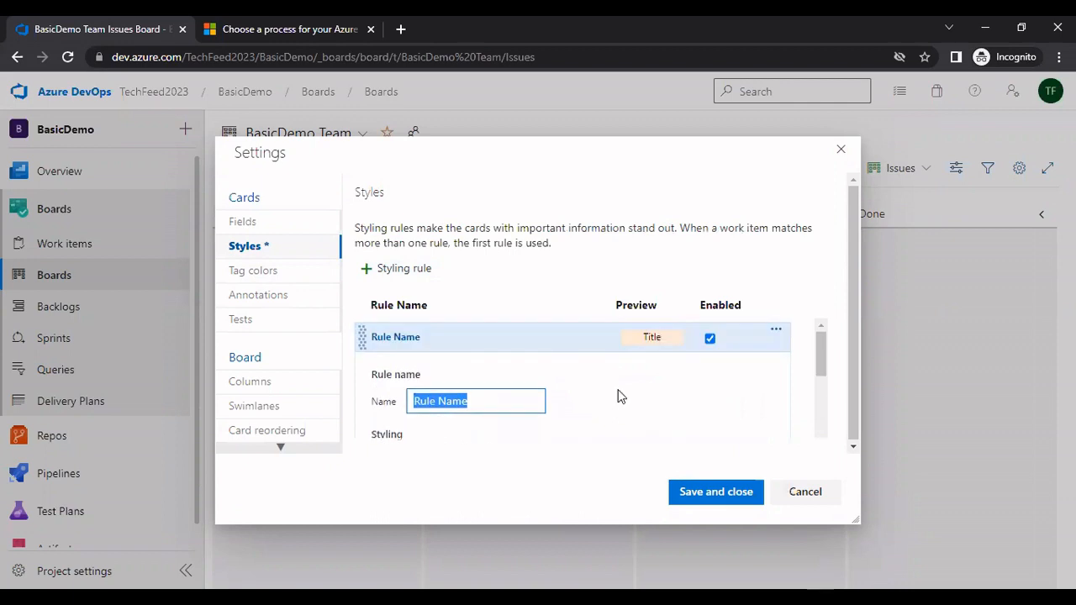
scroll(618, 396, "down", 5)
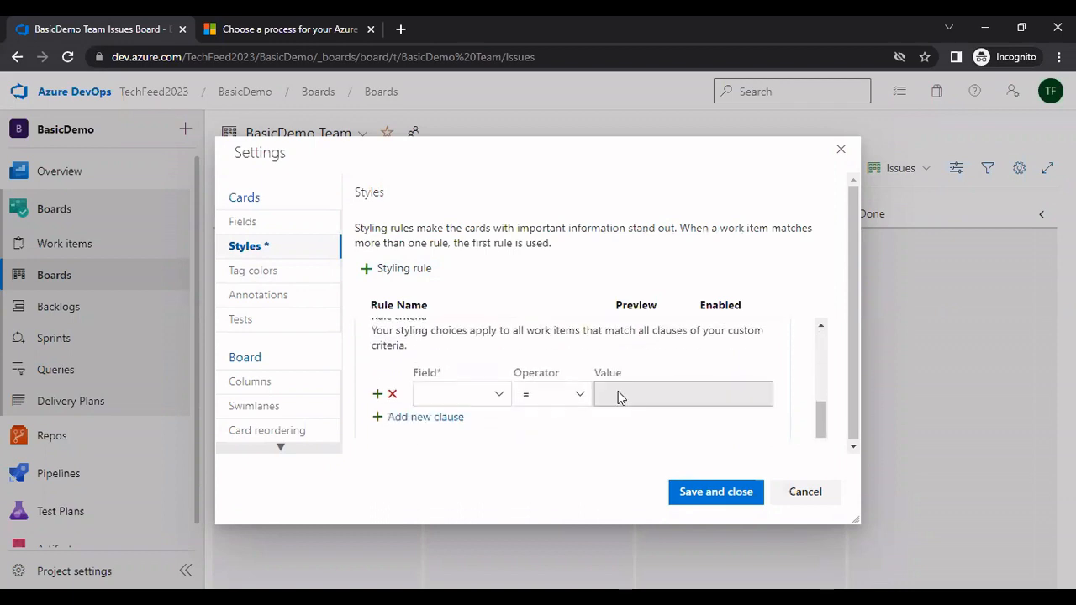
left_click(499, 394)
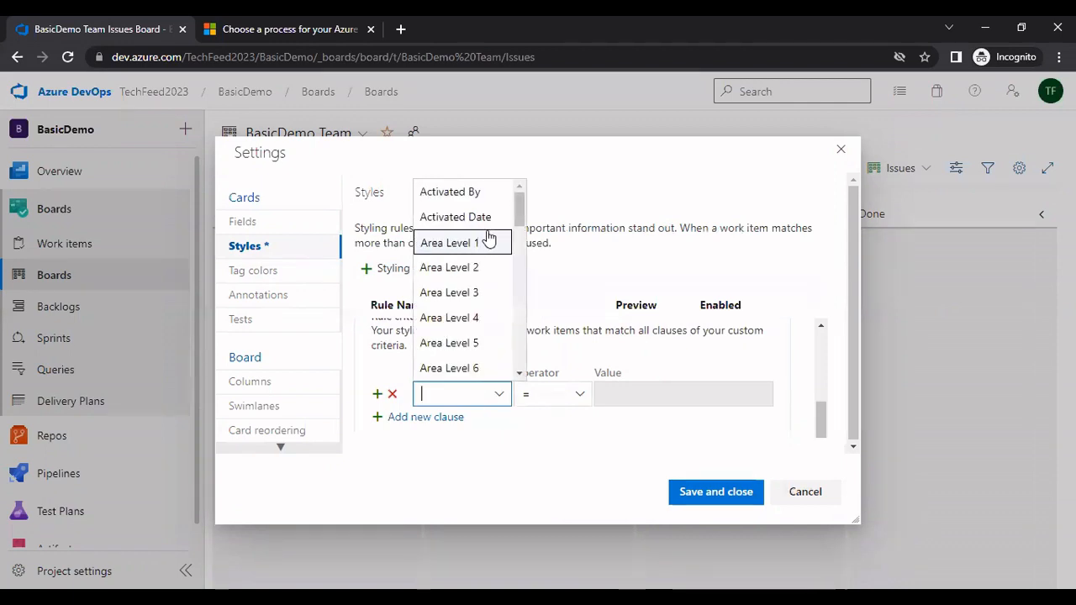
scroll(490, 277, "down", 3)
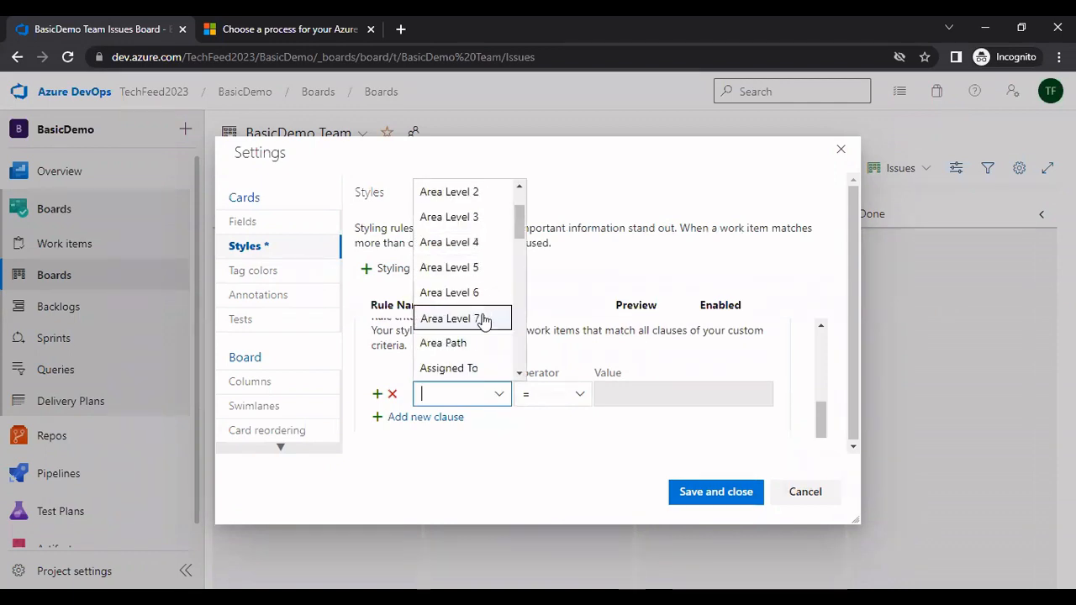
scroll(483, 328, "down", 1)
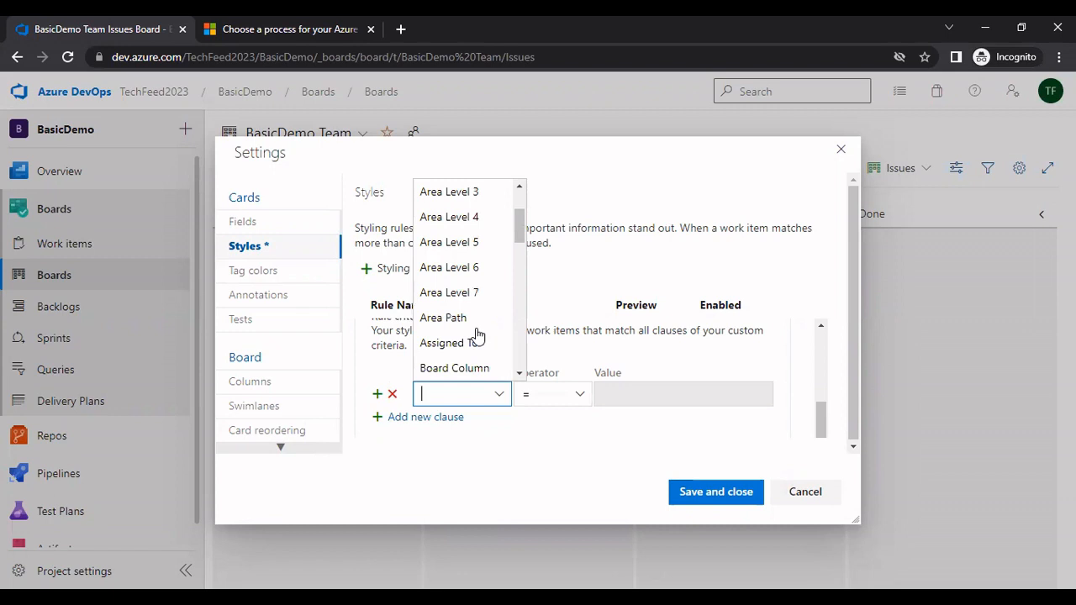
scroll(476, 336, "up", 2)
scroll(476, 335, "down", 5)
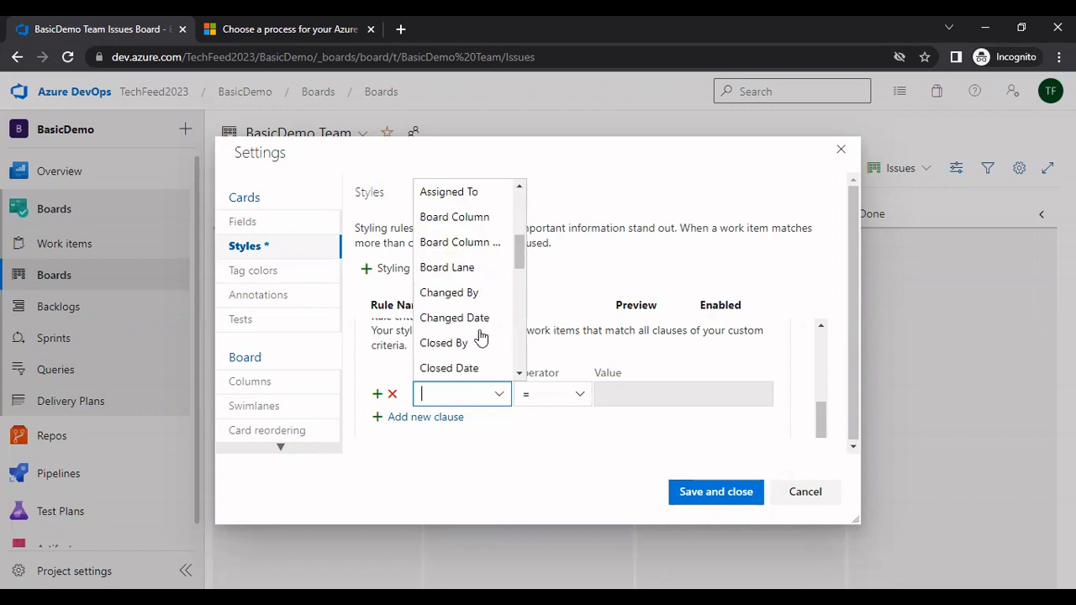
scroll(484, 345, "down", 1)
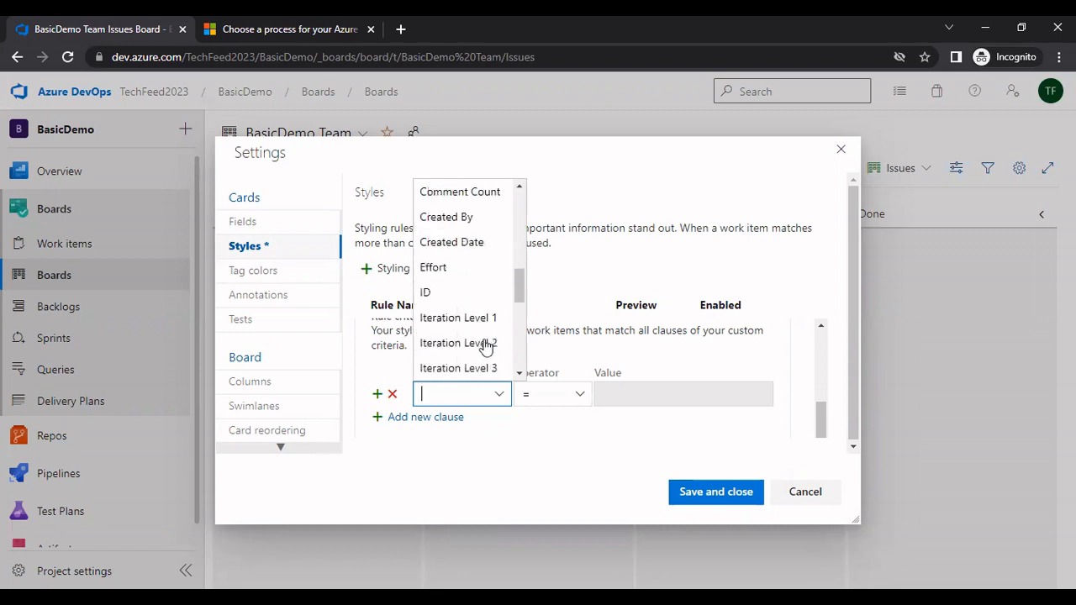
scroll(485, 347, "down", 2)
scroll(485, 347, "down", 2)
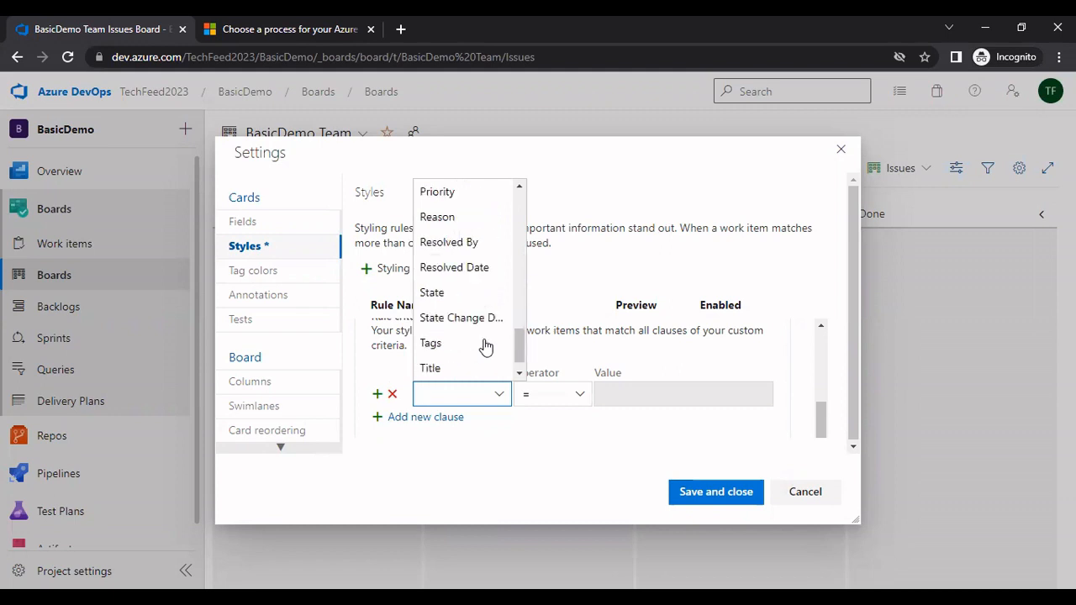
left_click(814, 494)
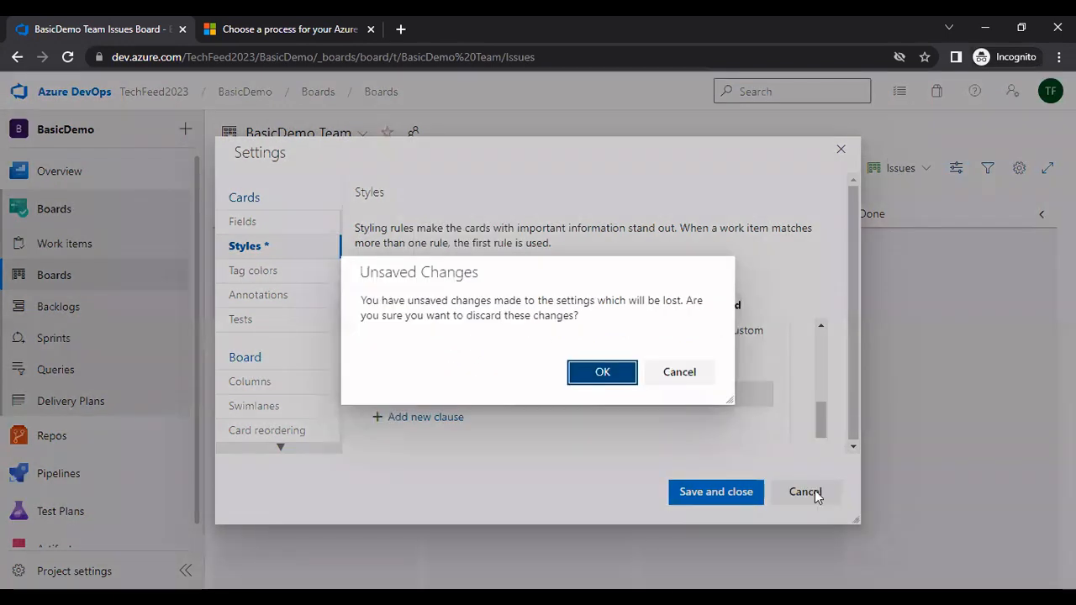
left_click(607, 376)
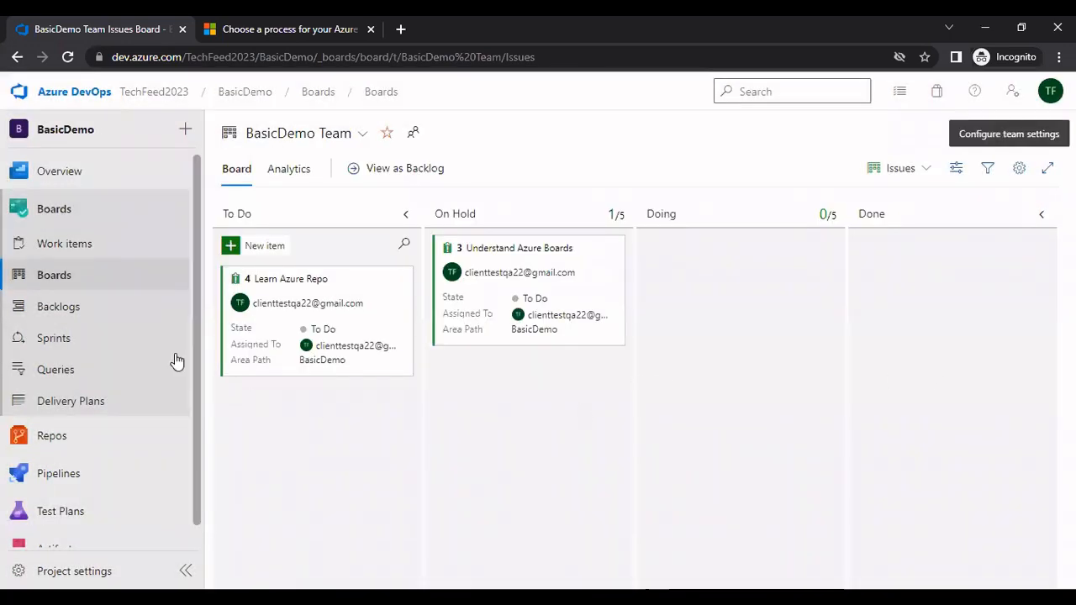
- Open the BasicDemo Team's Sprint 1 taskboard and review its sprint selection and person filter options
left_click(68, 309)
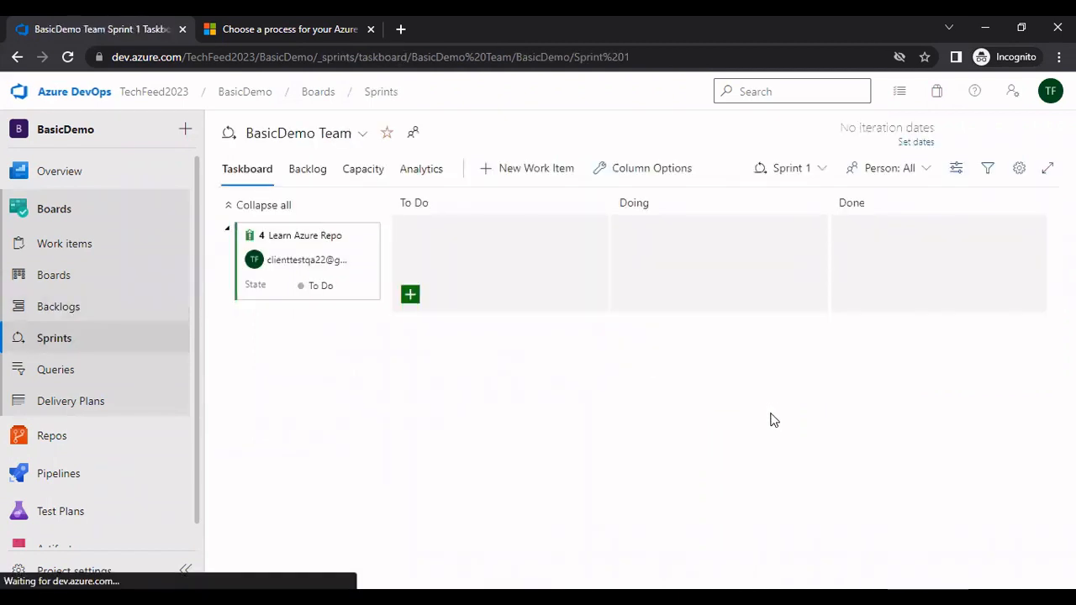
left_click(813, 172)
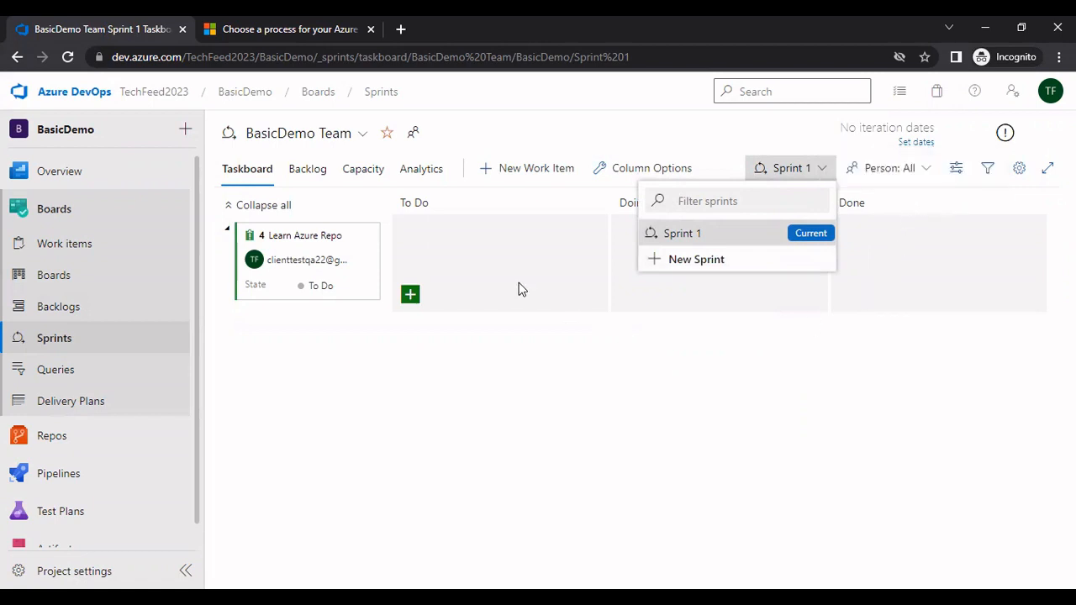
left_click(577, 428)
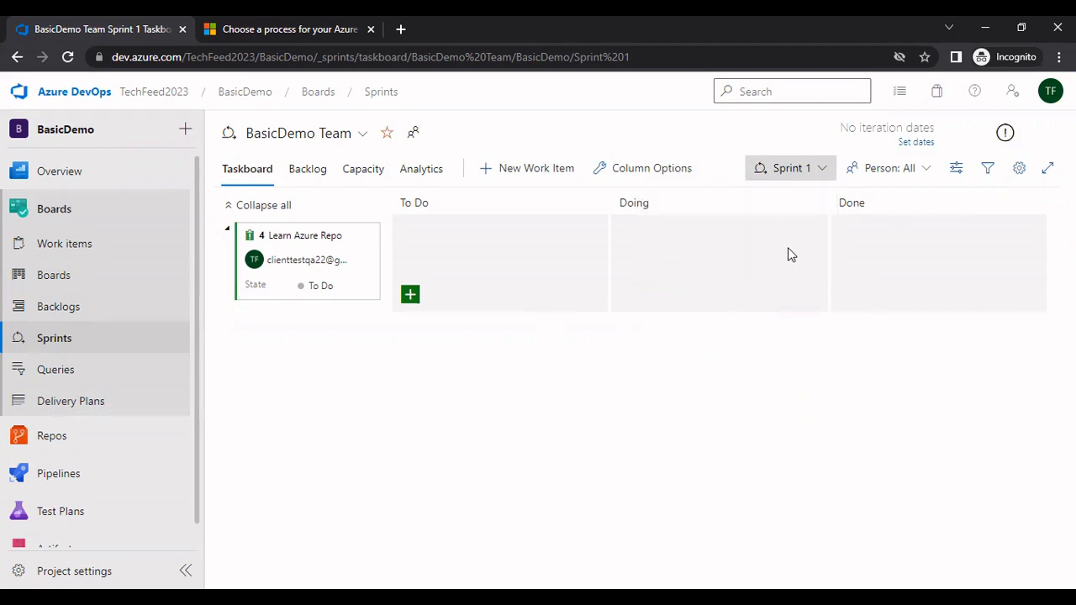
left_click(916, 169)
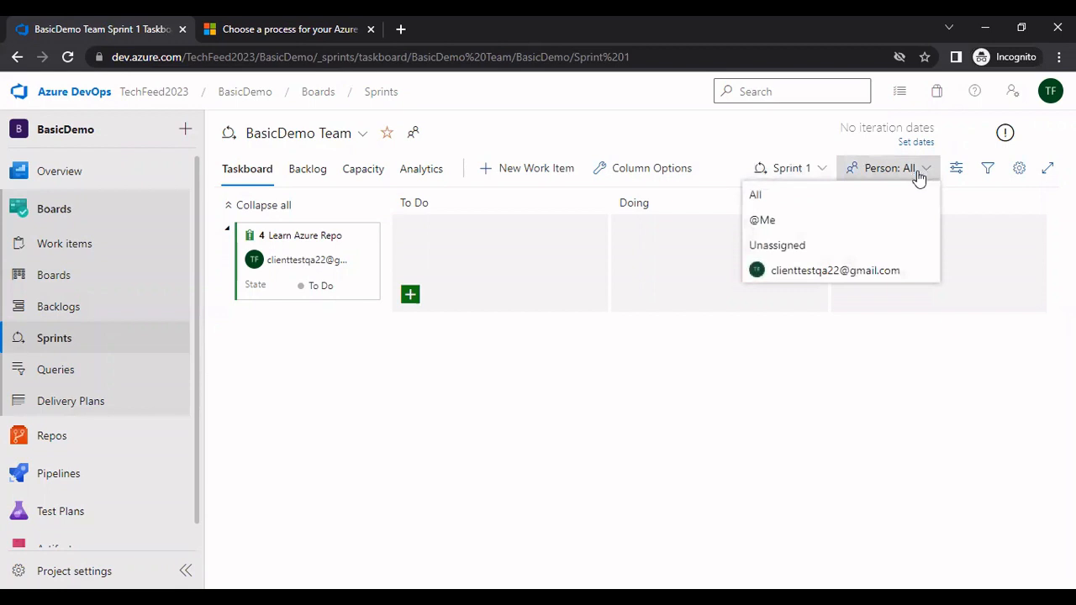
left_click(849, 414)
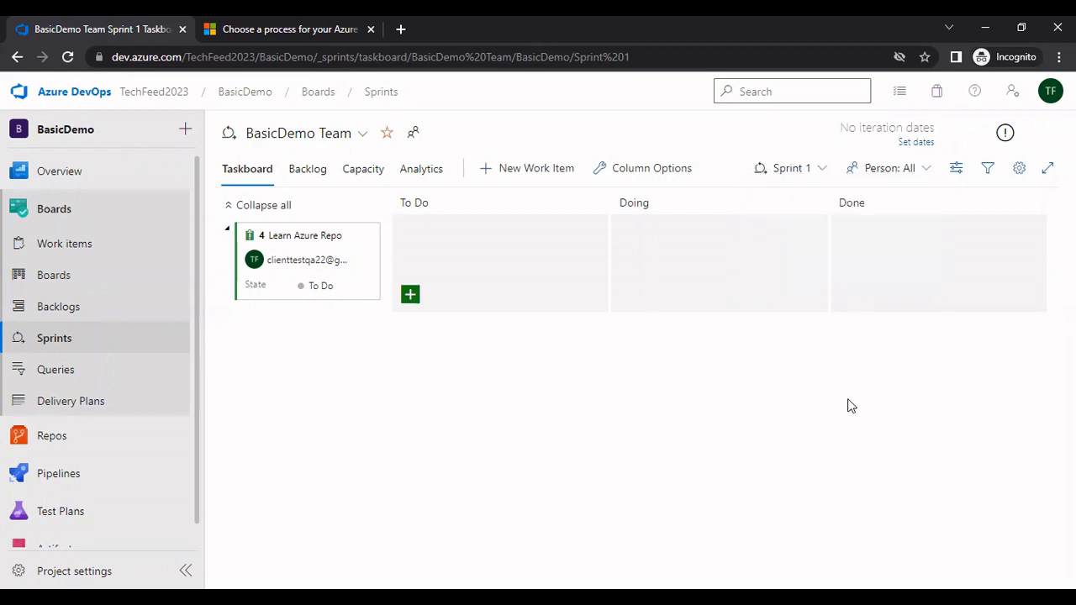
- Review Sprint 1's backlog, capacity, analytics and iteration date settings, and return to its taskboard
left_click(307, 171)
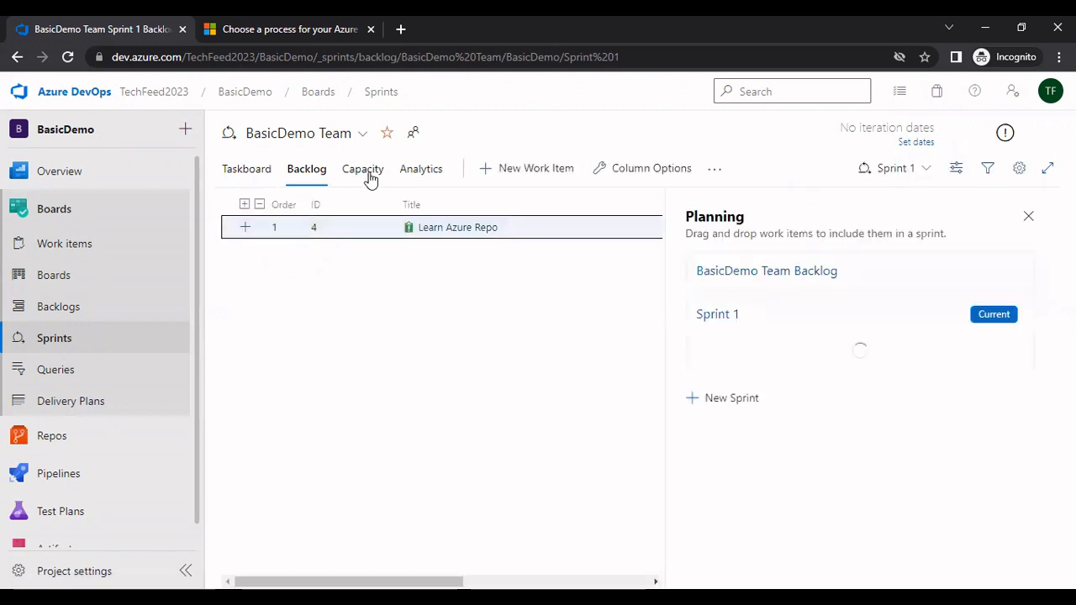
left_click(370, 177)
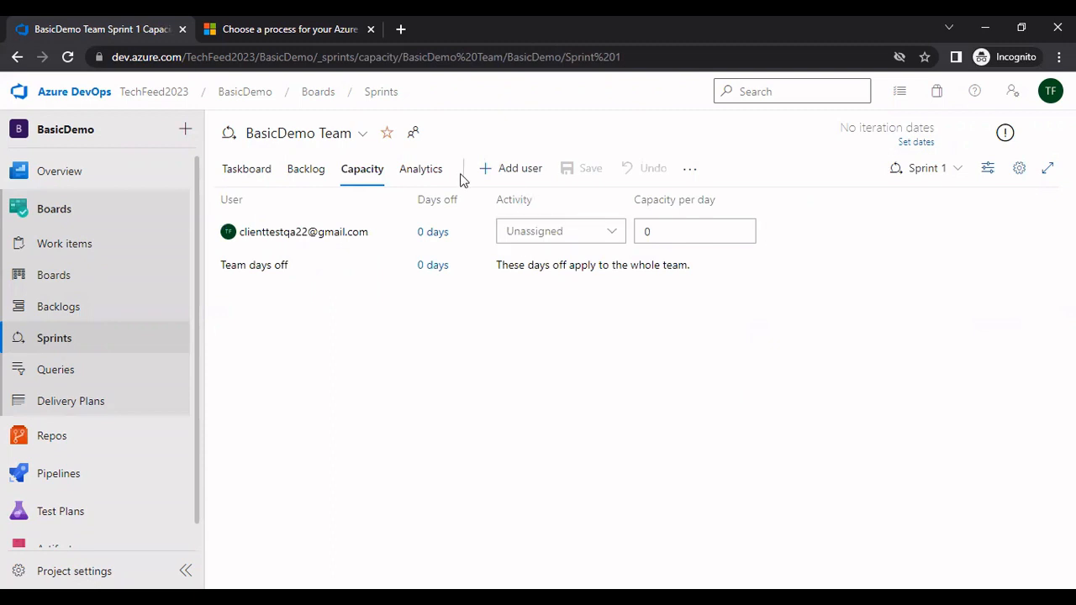
left_click(422, 172)
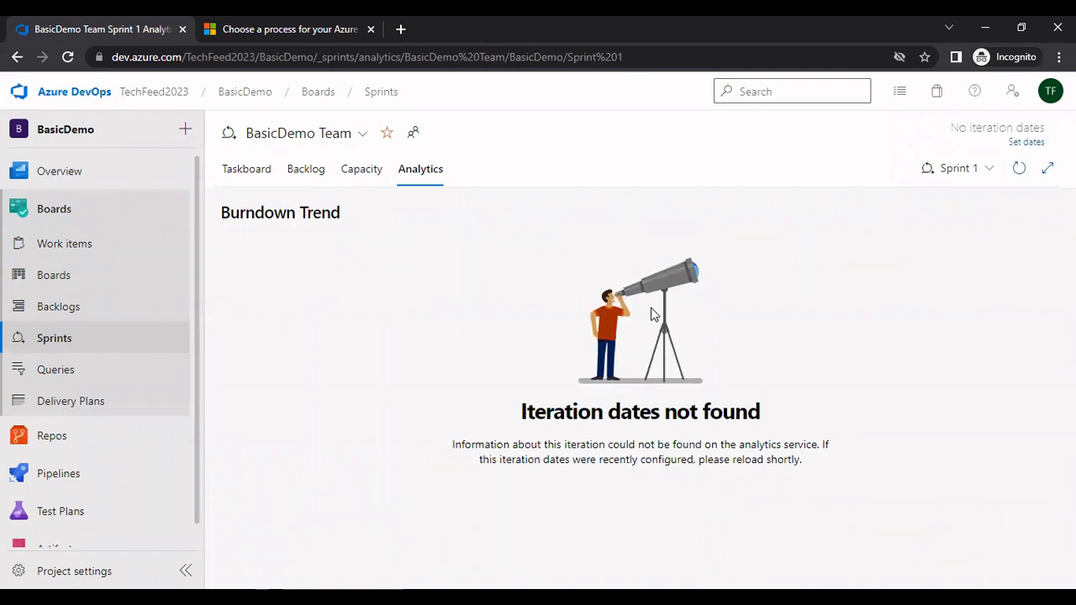
left_click(1025, 143)
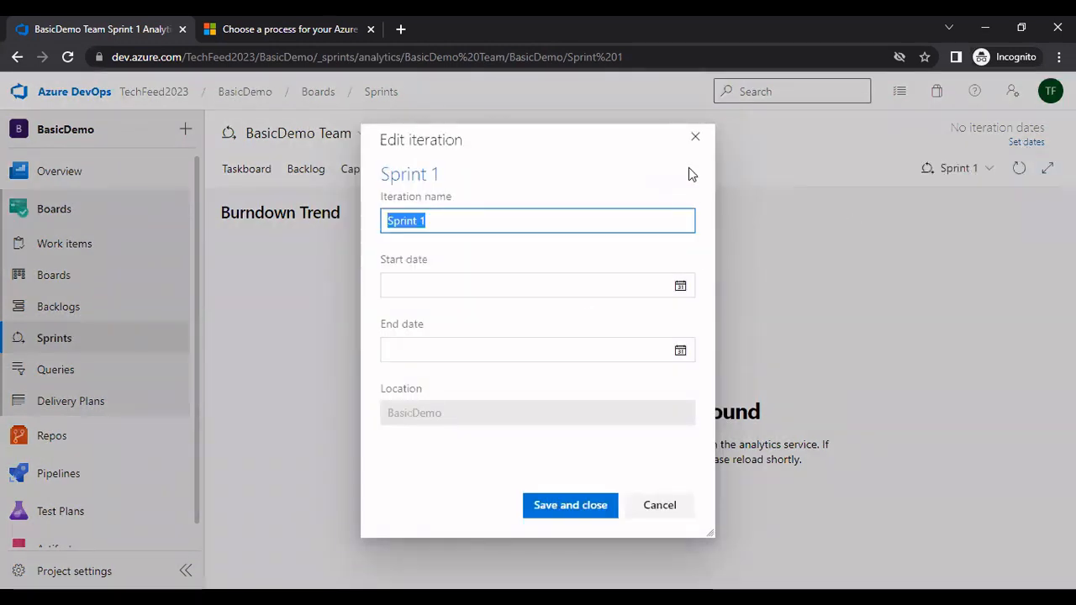
left_click(695, 138)
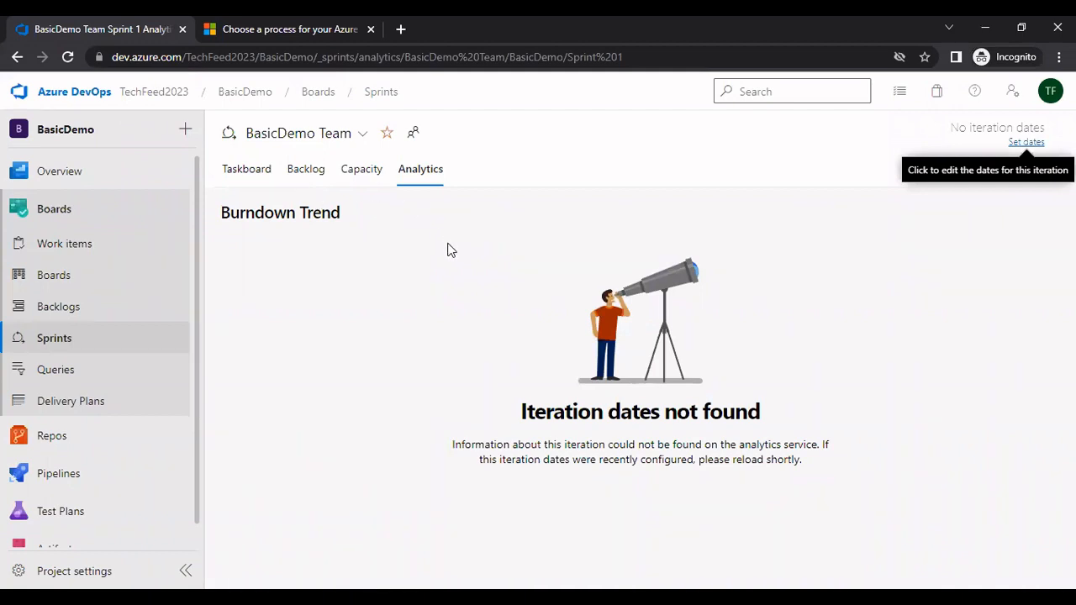
left_click(257, 170)
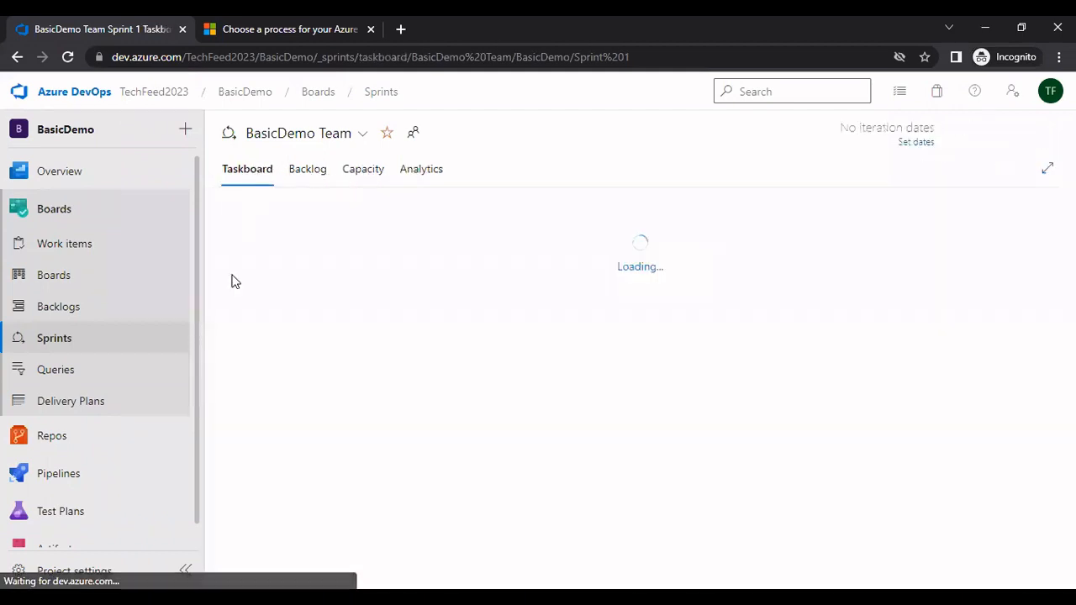
- Create a new work item query for any work item type with the State clause equal to Doing
left_click(67, 378)
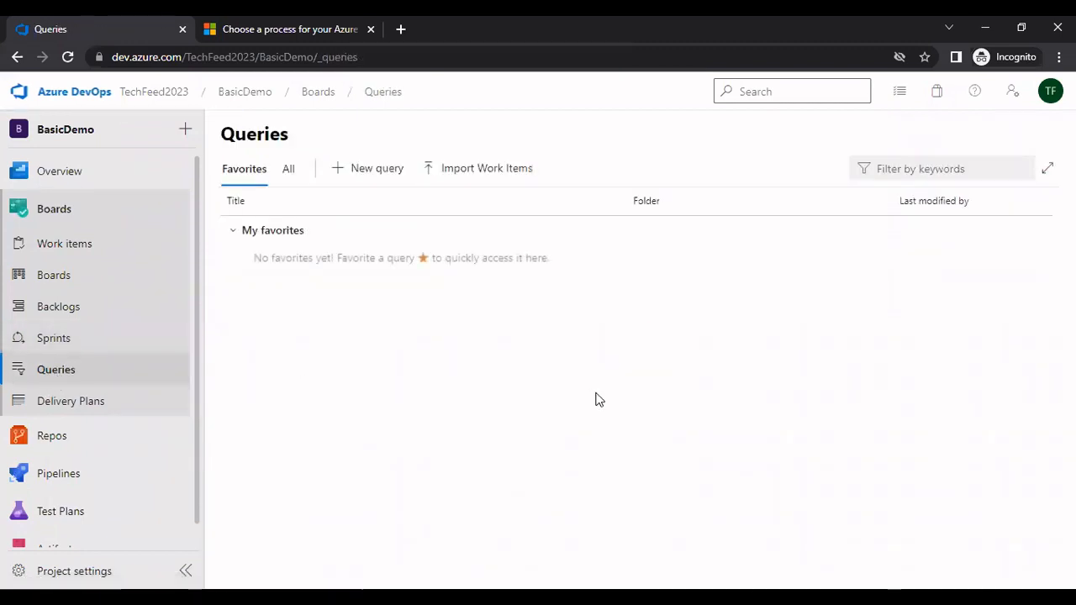
left_click(371, 171)
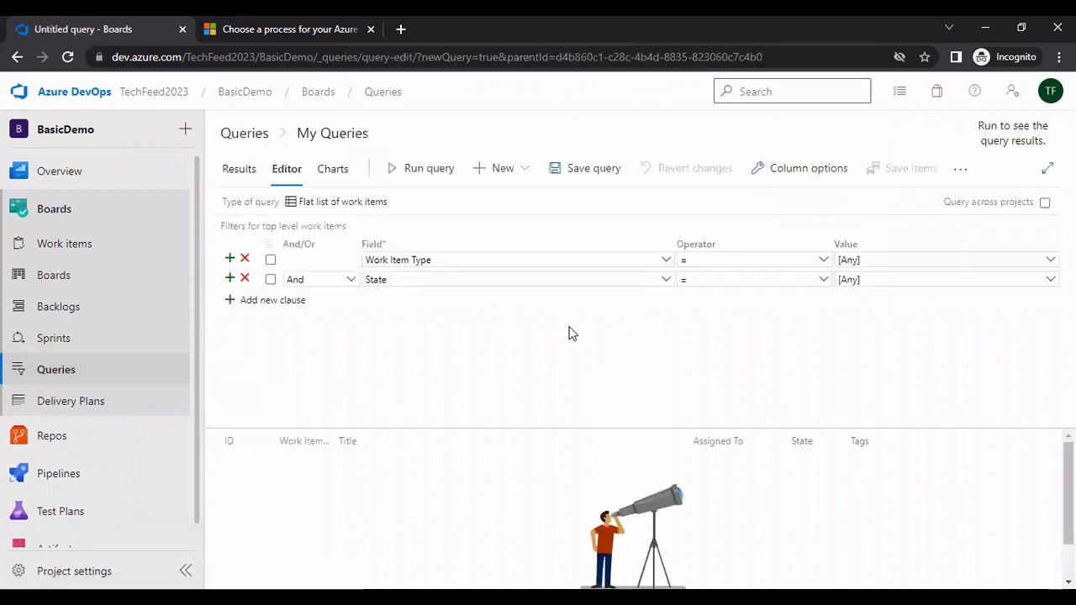
left_click(664, 279)
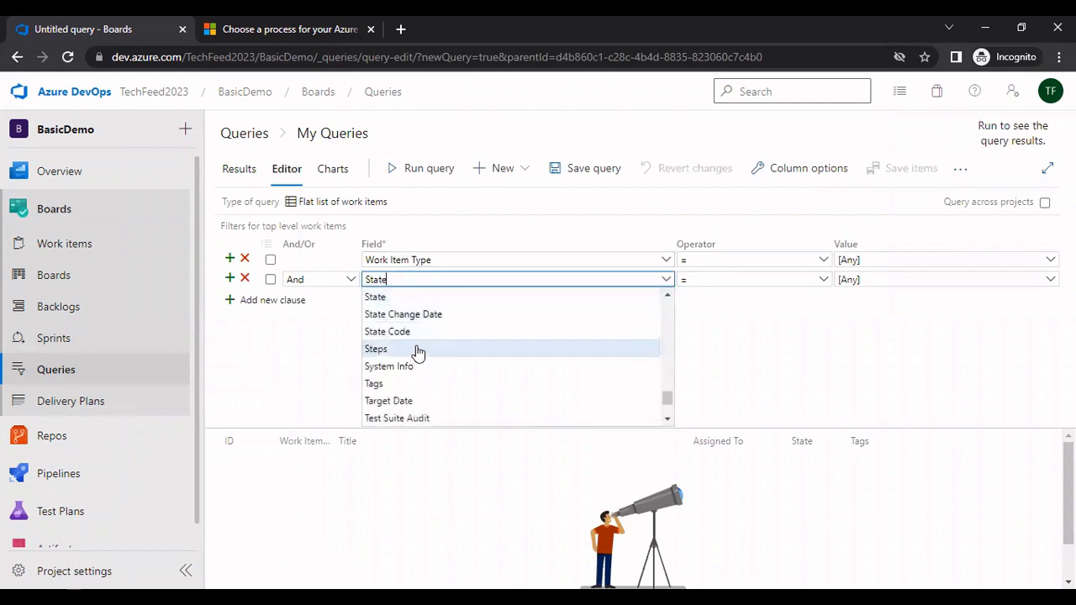
left_click(405, 300)
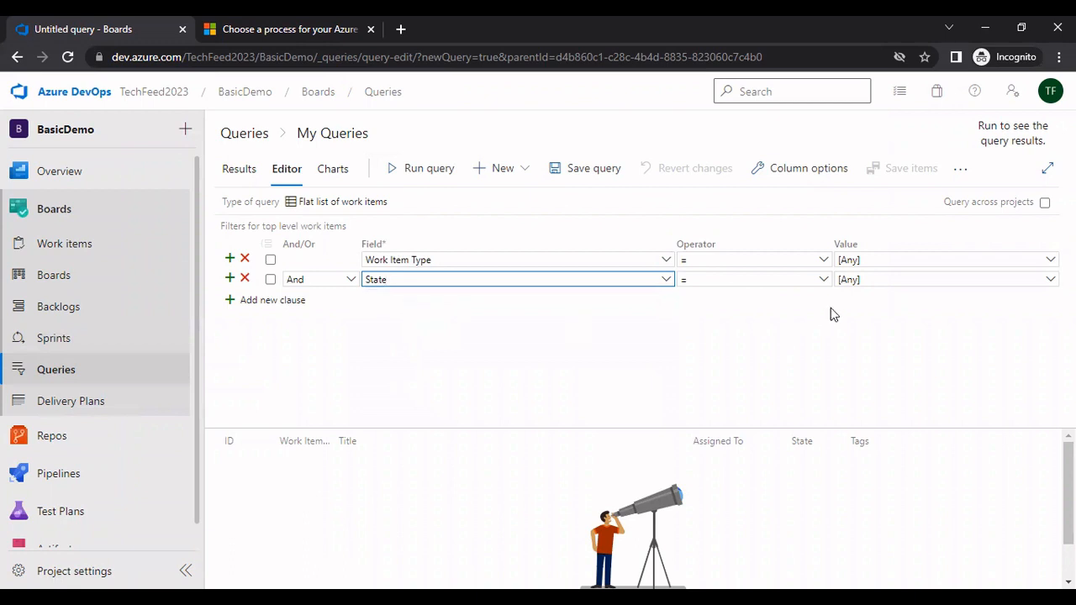
left_click(1051, 282)
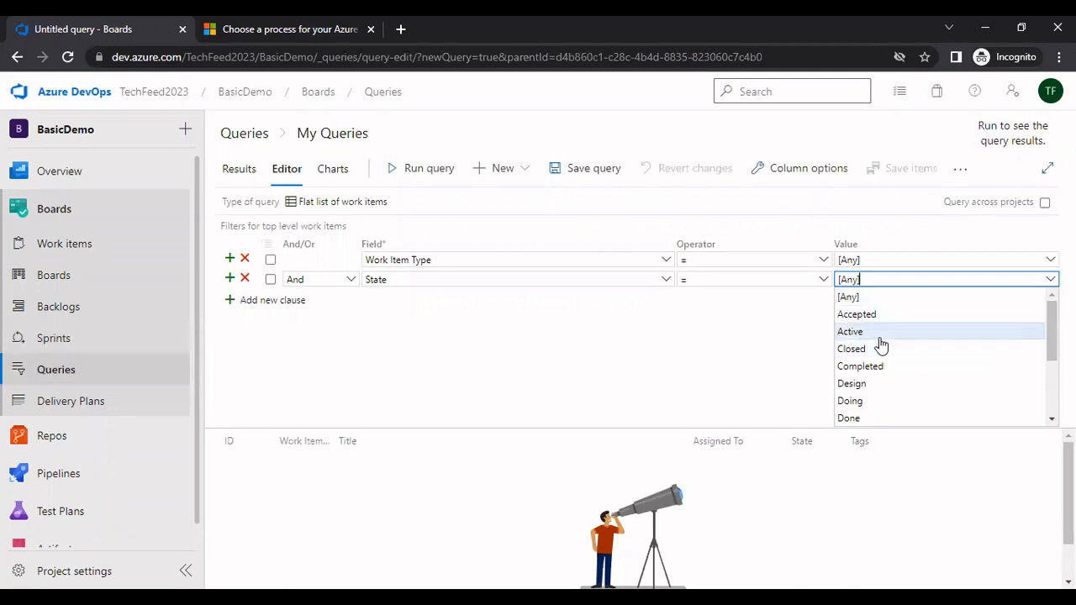
scroll(882, 375, "down", 2)
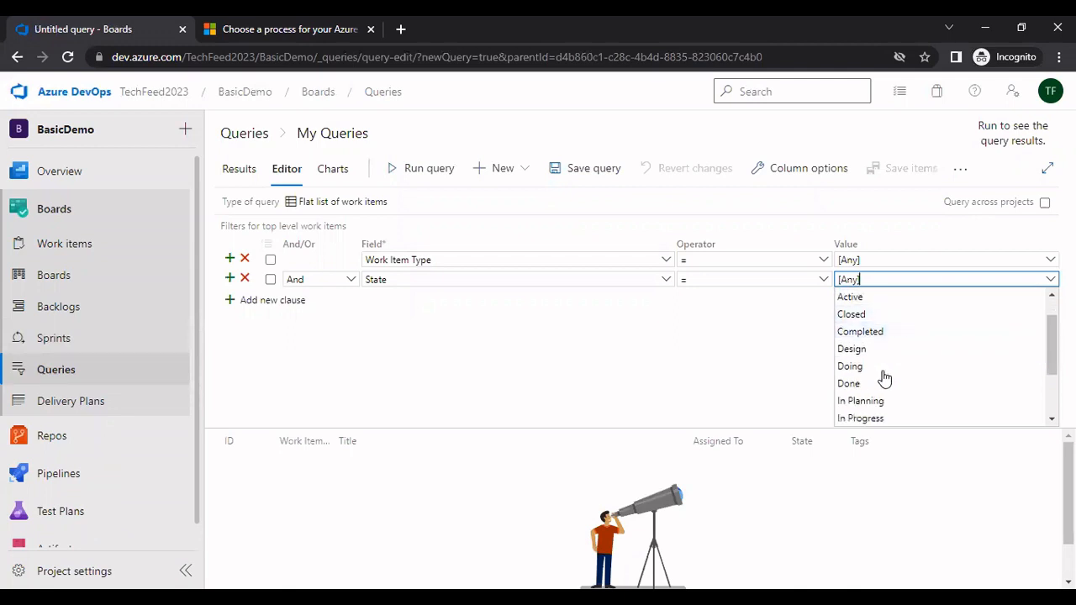
scroll(885, 380, "down", 2)
scroll(882, 379, "down", 2)
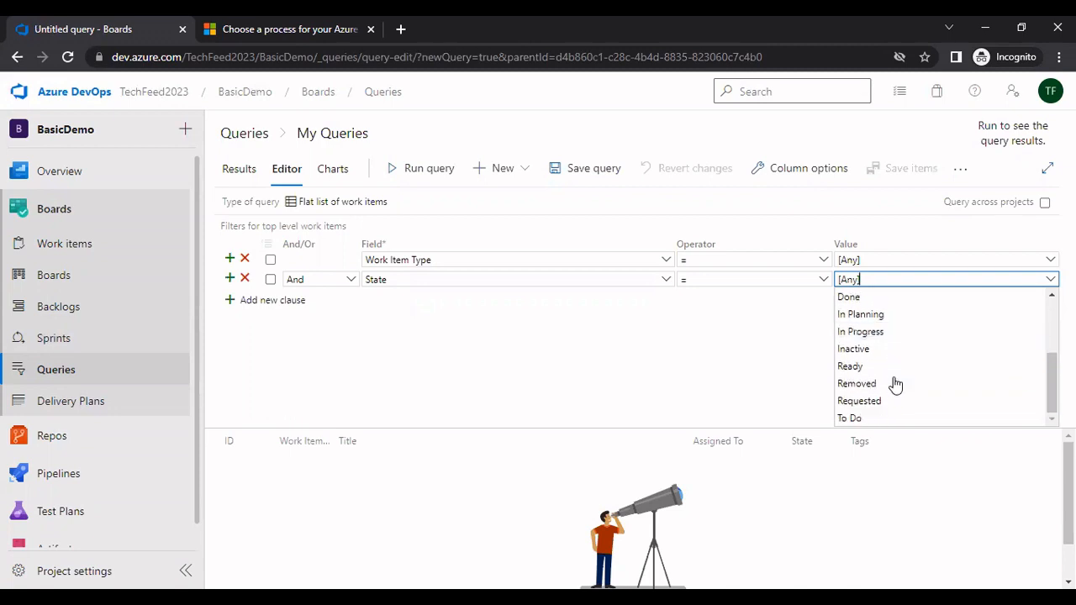
scroll(893, 383, "up", 3)
scroll(888, 370, "up", 3)
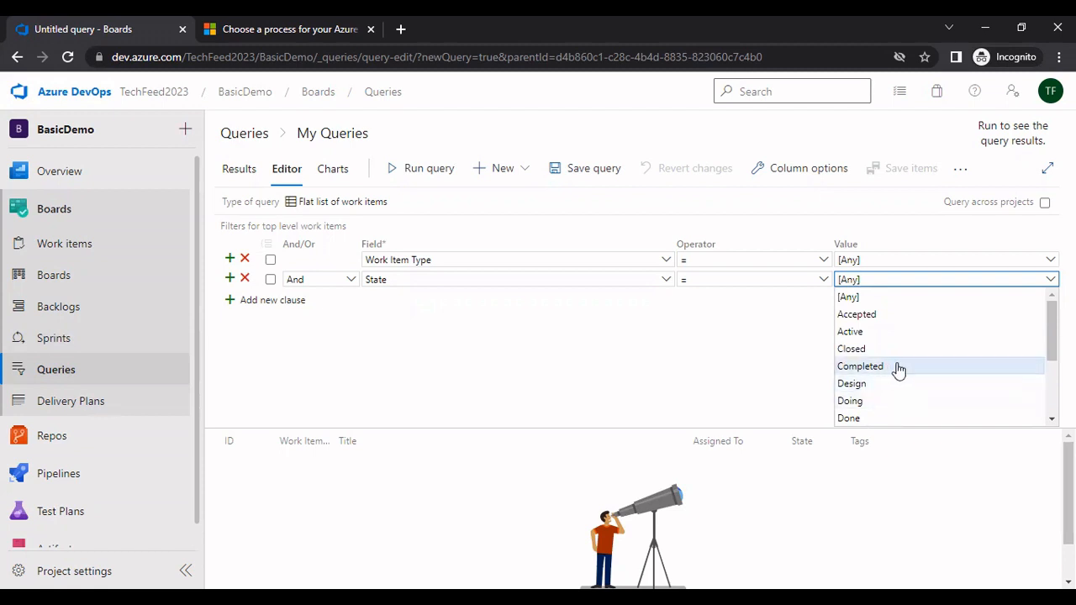
scroll(899, 370, "down", 1)
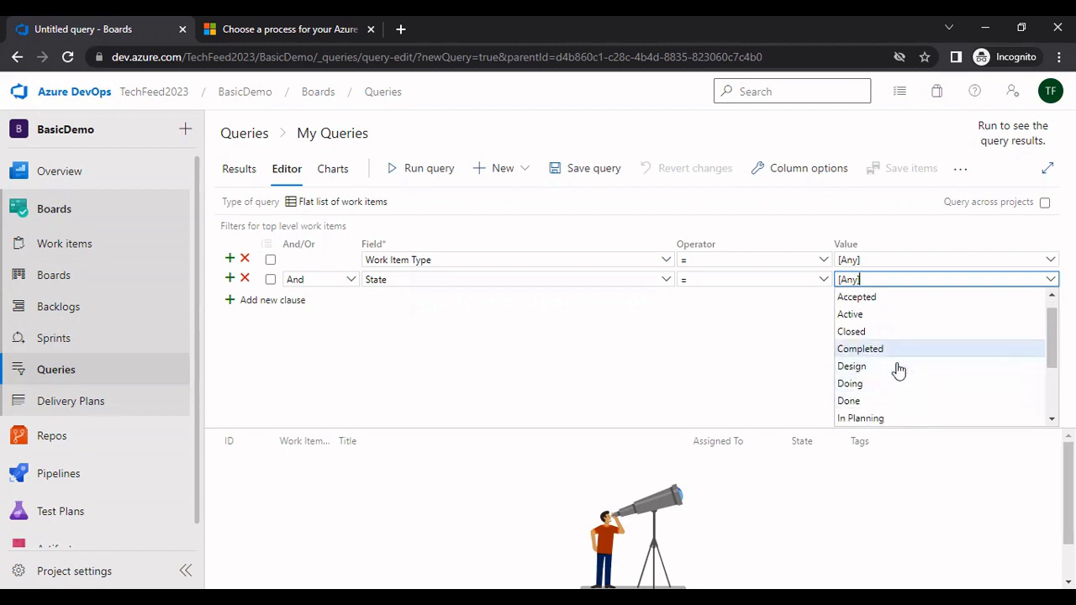
left_click(847, 384)
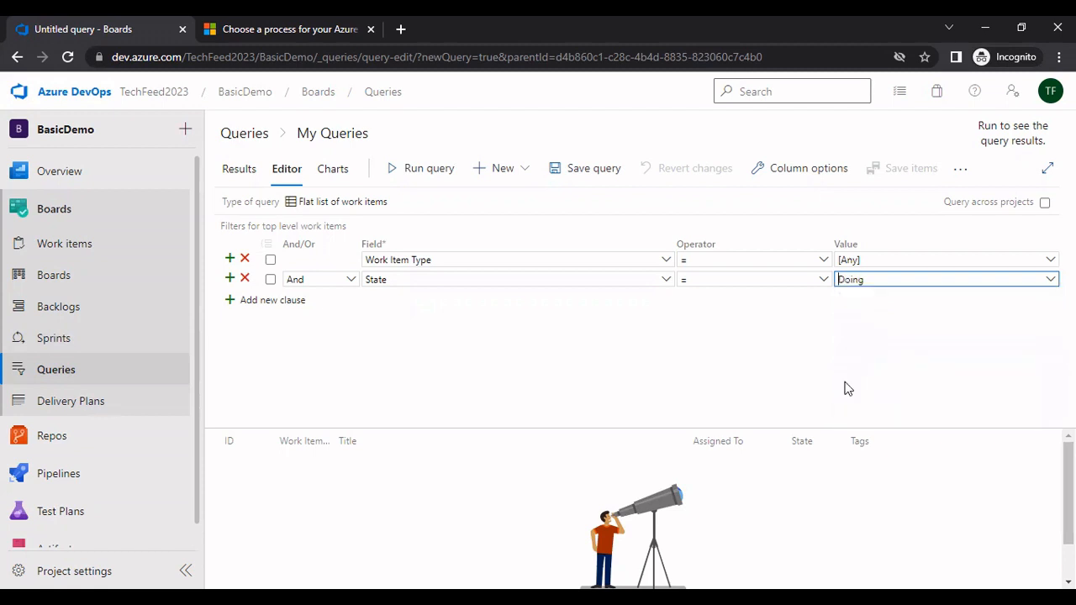
- Save the query as Doing in the My Queries folder and check the field choices of its Work Item Type clause
left_click(586, 177)
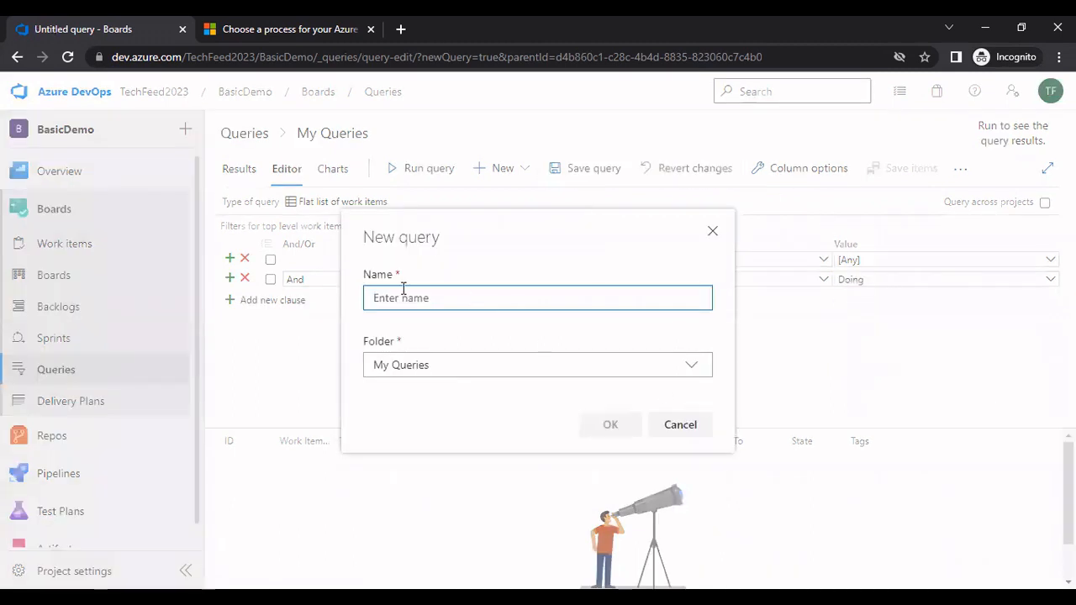
type("Doing")
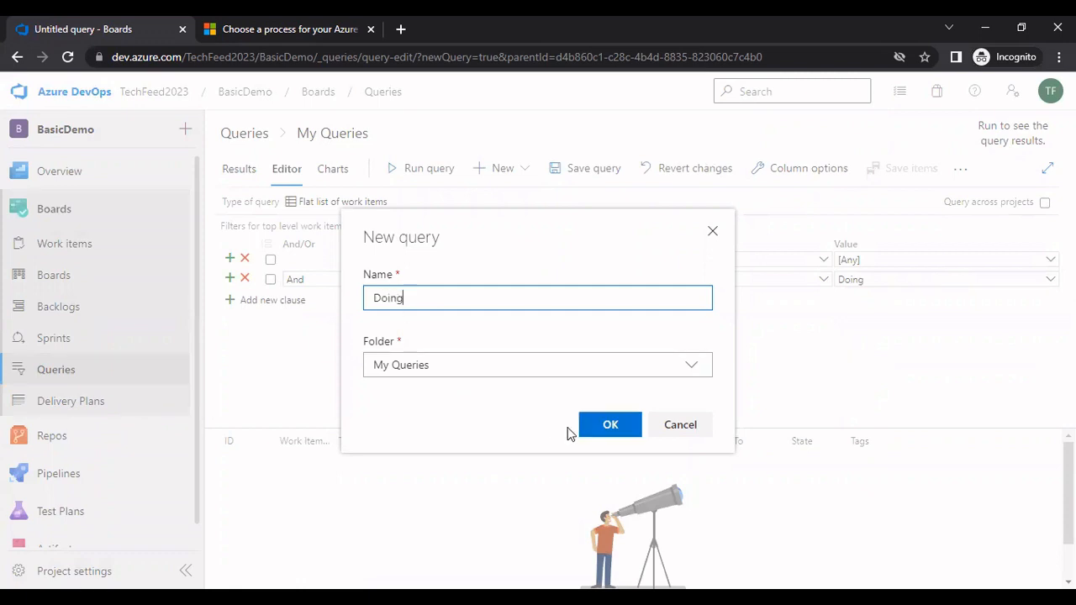
left_click(607, 425)
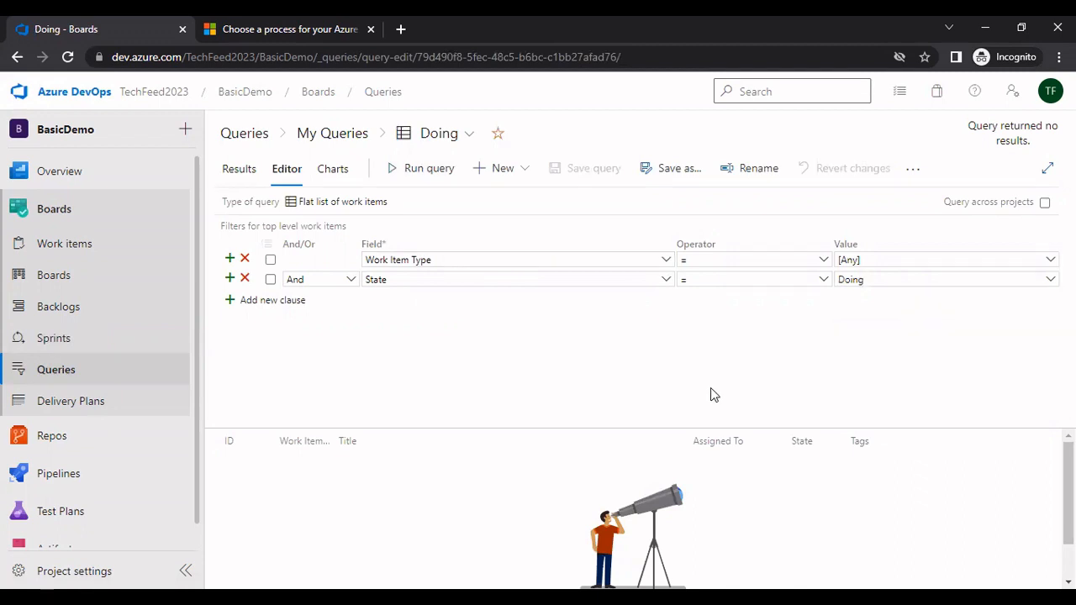
left_click(662, 262)
left_click(662, 263)
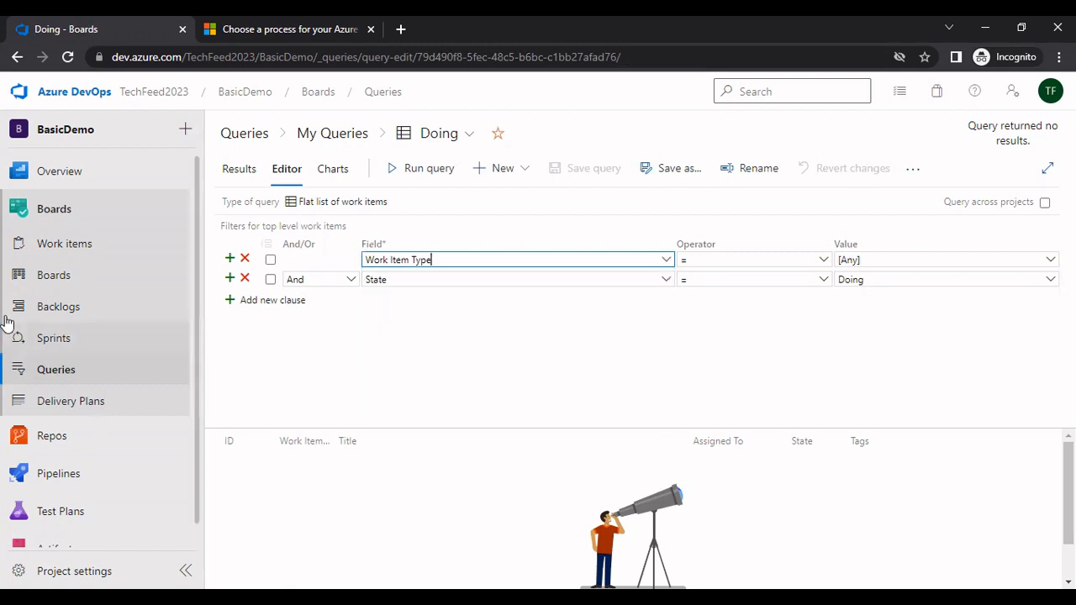
- Move the Learn Azure Repo issue from To Do to Doing on the team board and open the saved Doing query's results
left_click(66, 283)
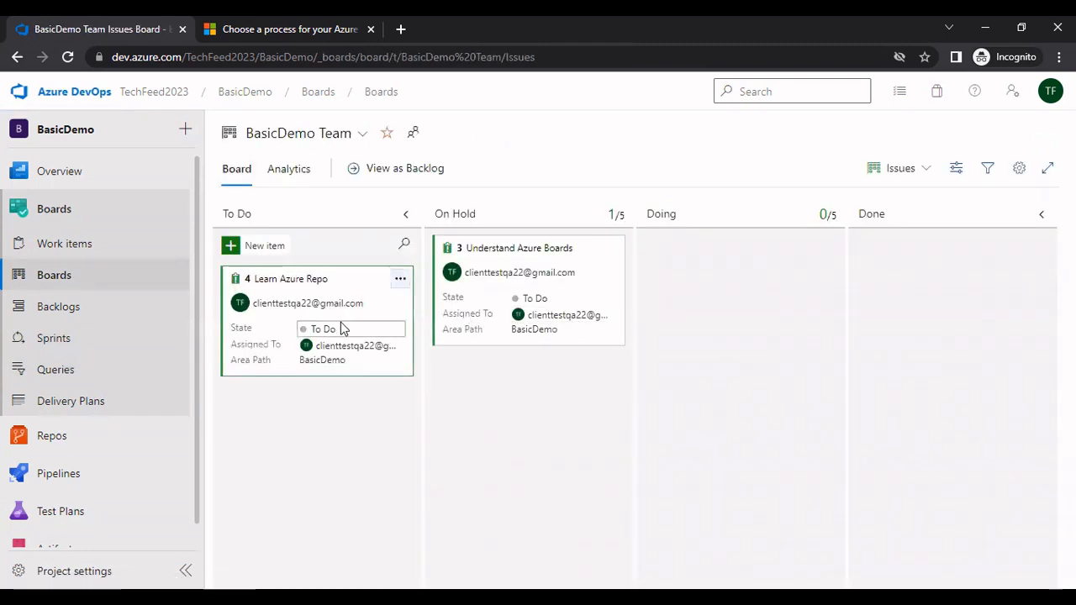
left_click_drag(341, 328, 754, 303)
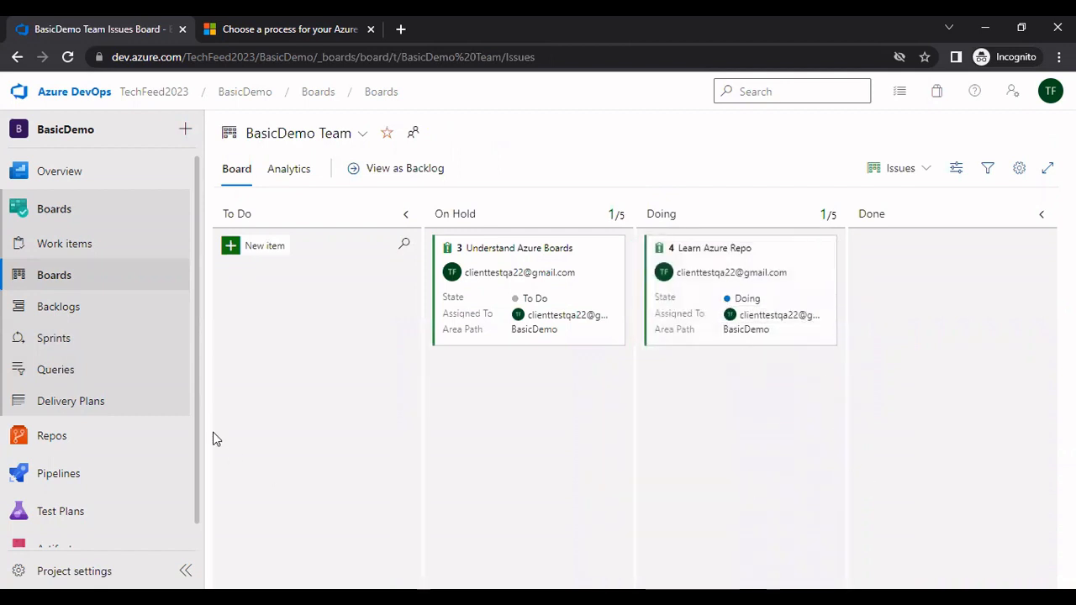
left_click(69, 372)
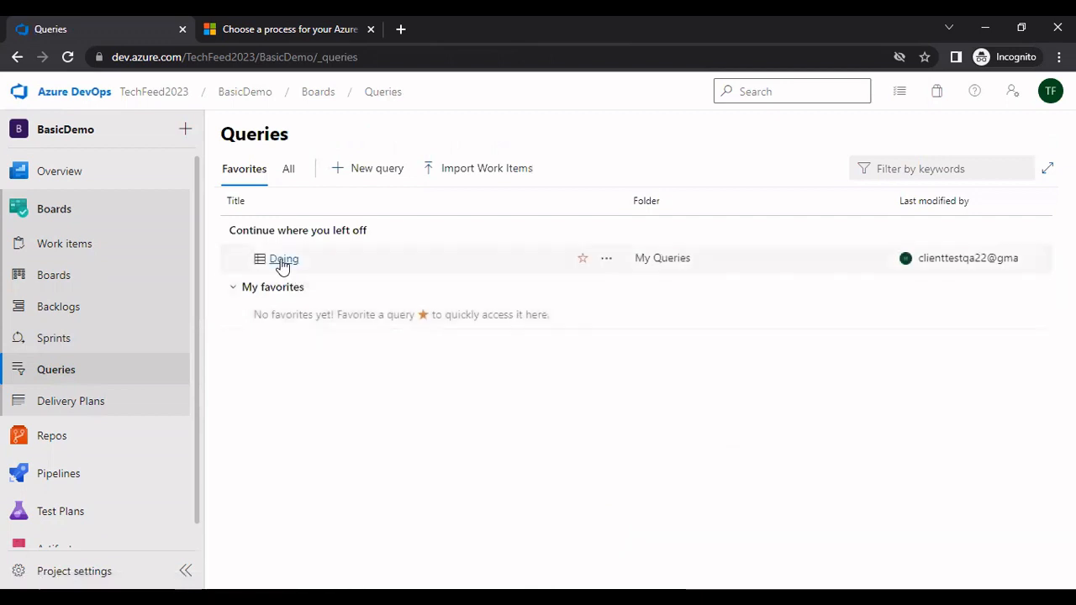
left_click(283, 259)
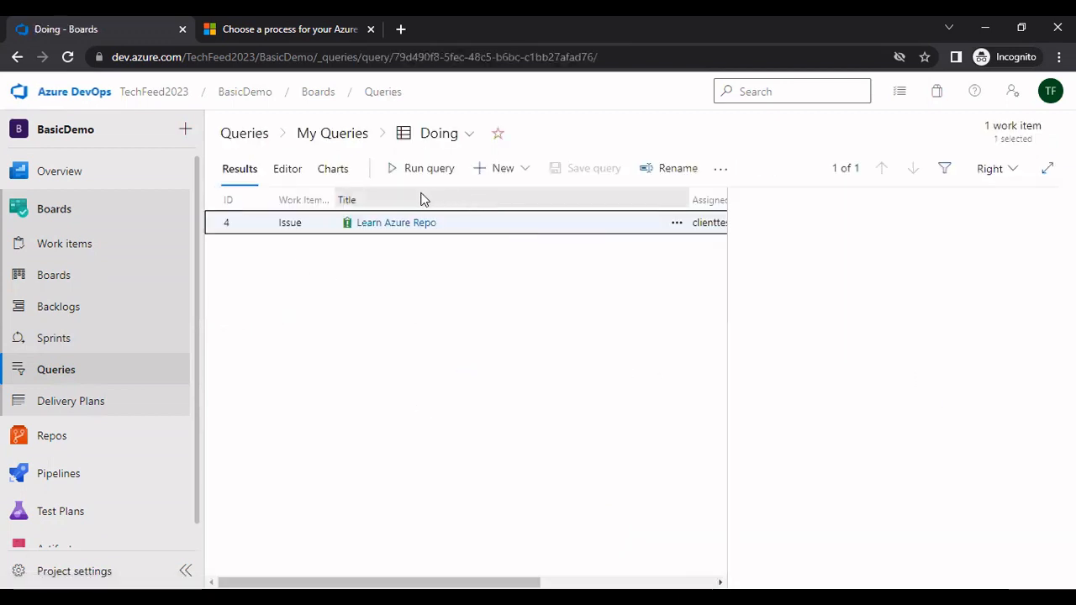